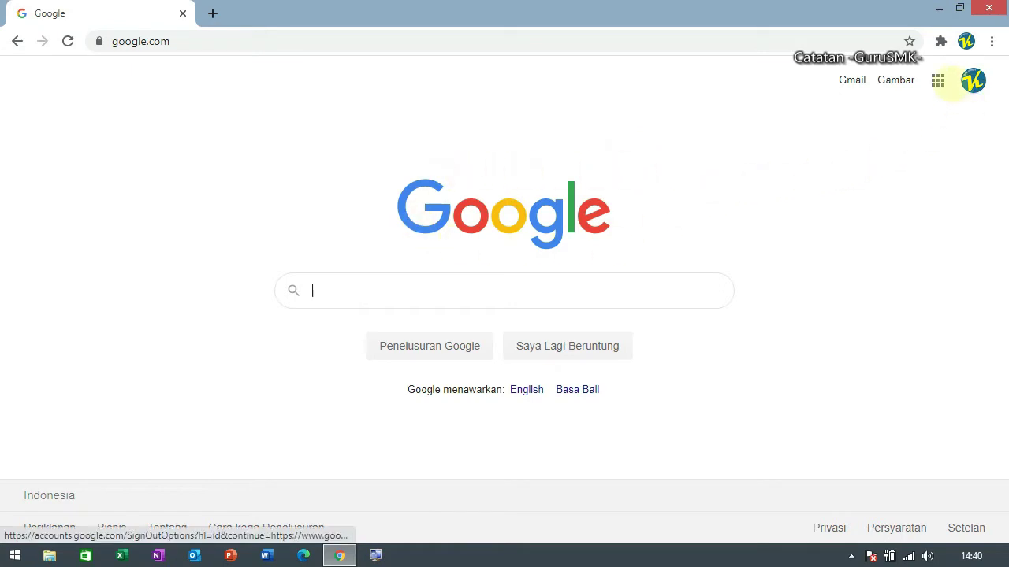
# Create a folder named Soal in Google Drive and open the new folder.
pyautogui.click(938, 81)
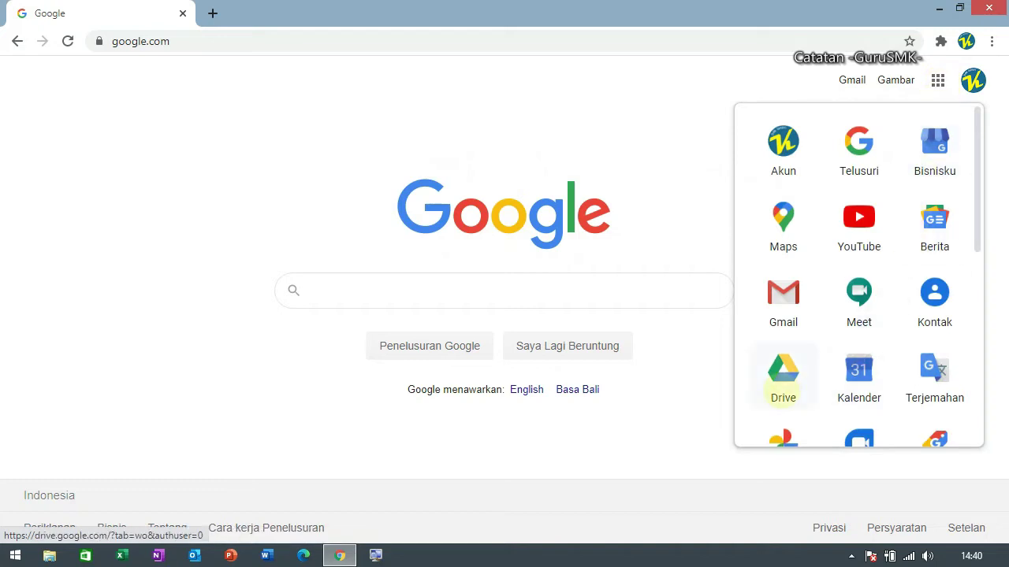
pyautogui.click(782, 385)
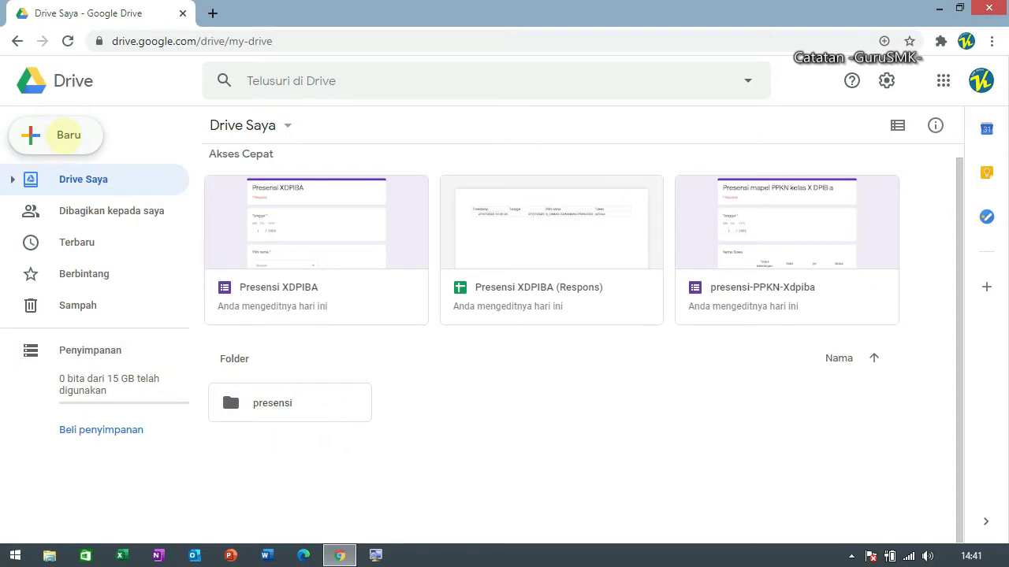
pyautogui.click(68, 135)
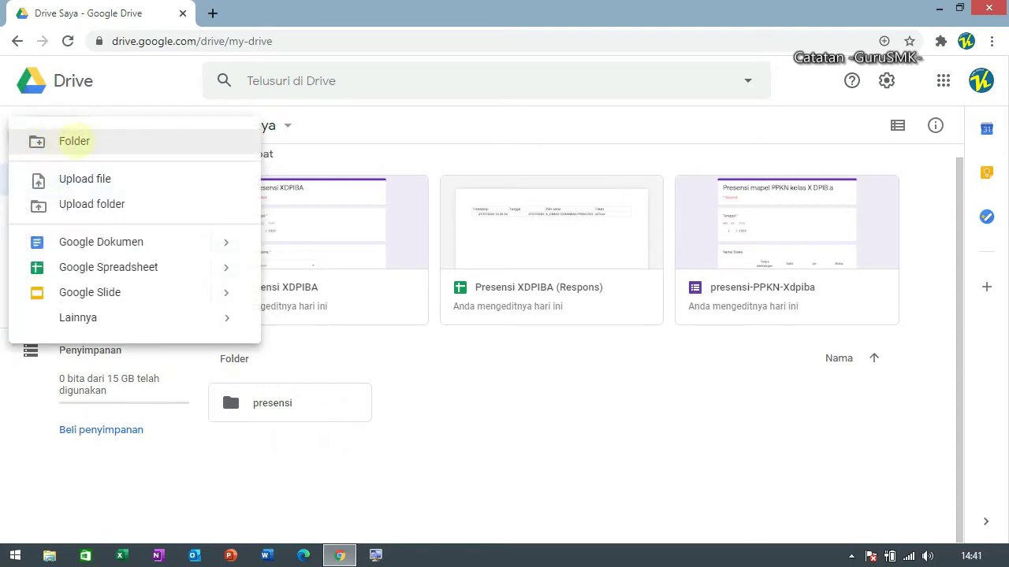
pyautogui.click(124, 90)
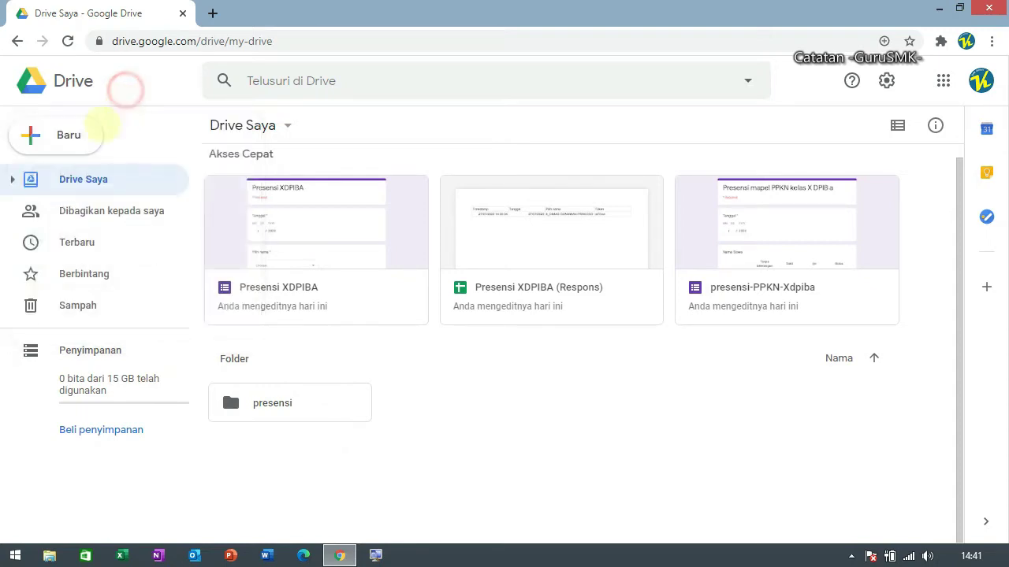
pyautogui.click(74, 131)
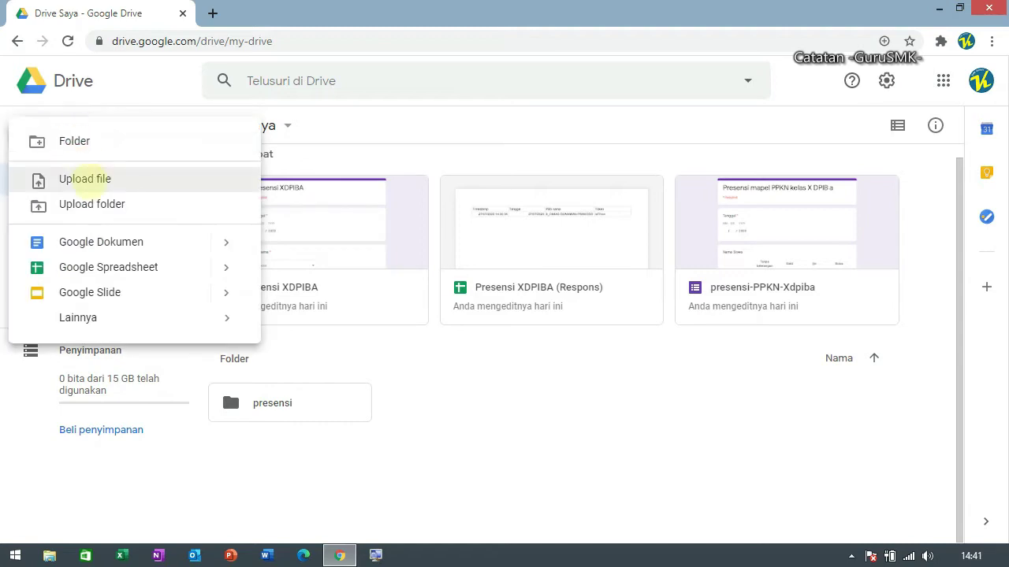
pyautogui.click(75, 138)
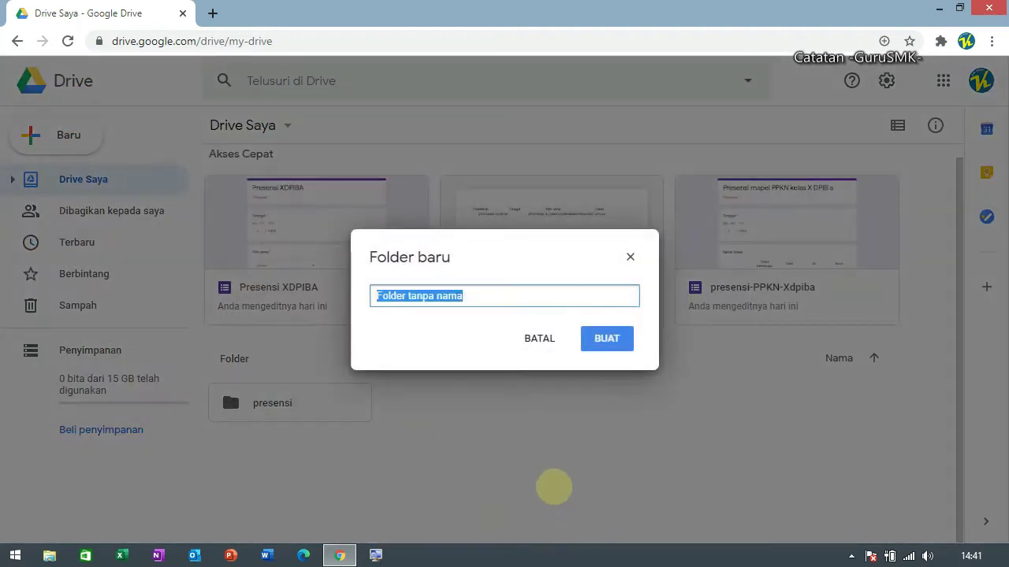
pyautogui.write('Soal')
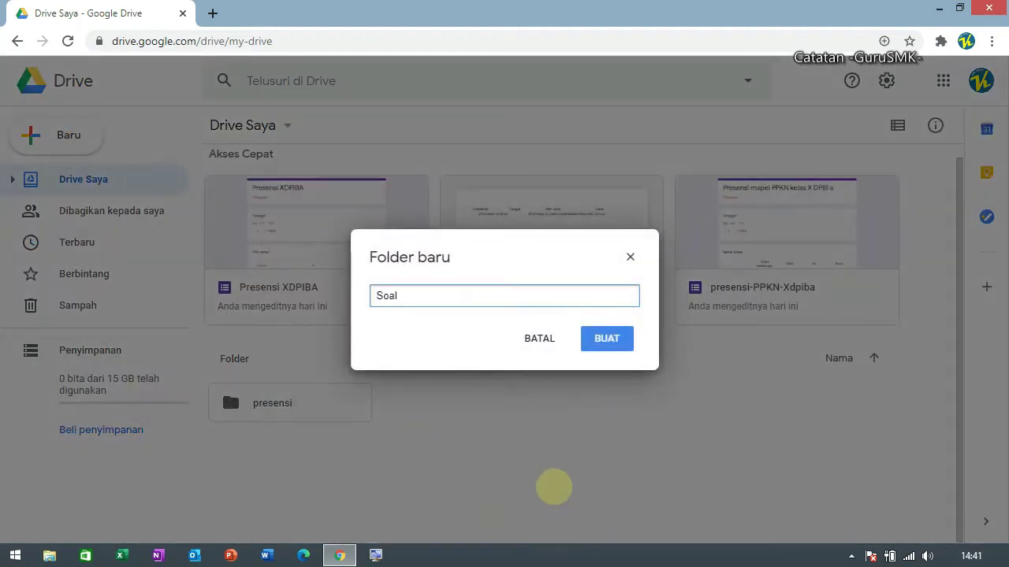
pyautogui.click(602, 339)
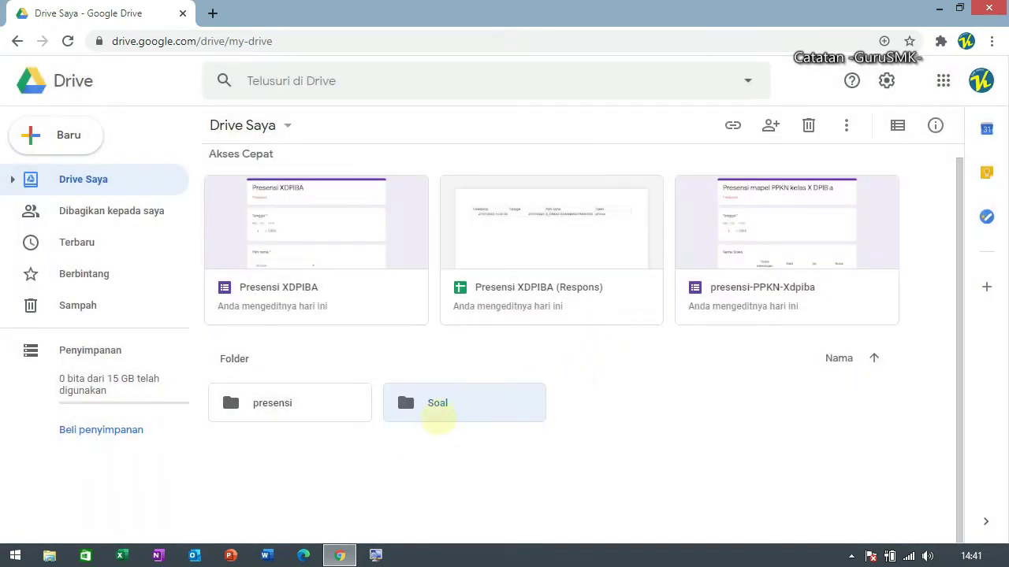
pyautogui.click(476, 399)
pyautogui.doubleClick(452, 407)
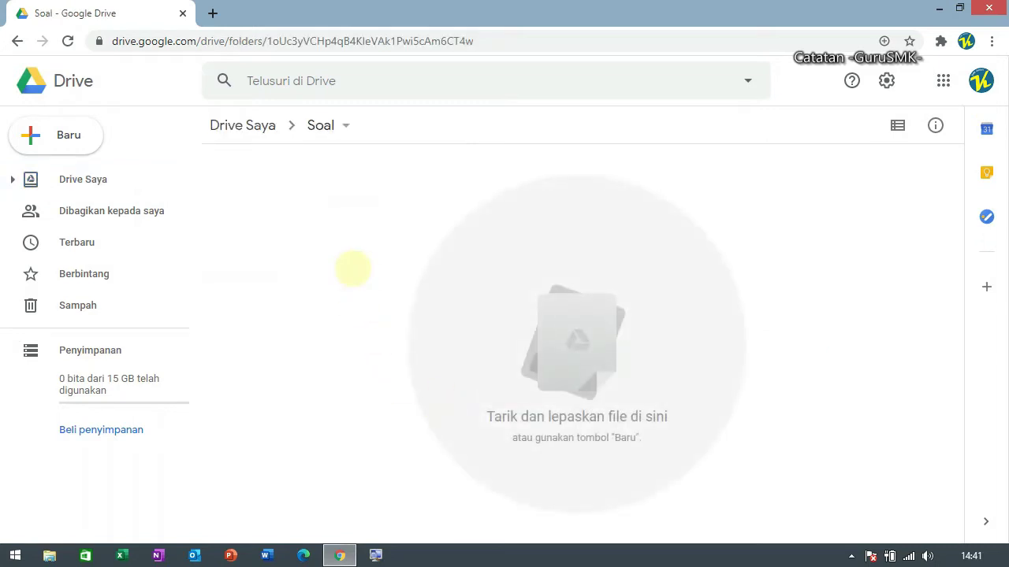
pyautogui.click(68, 142)
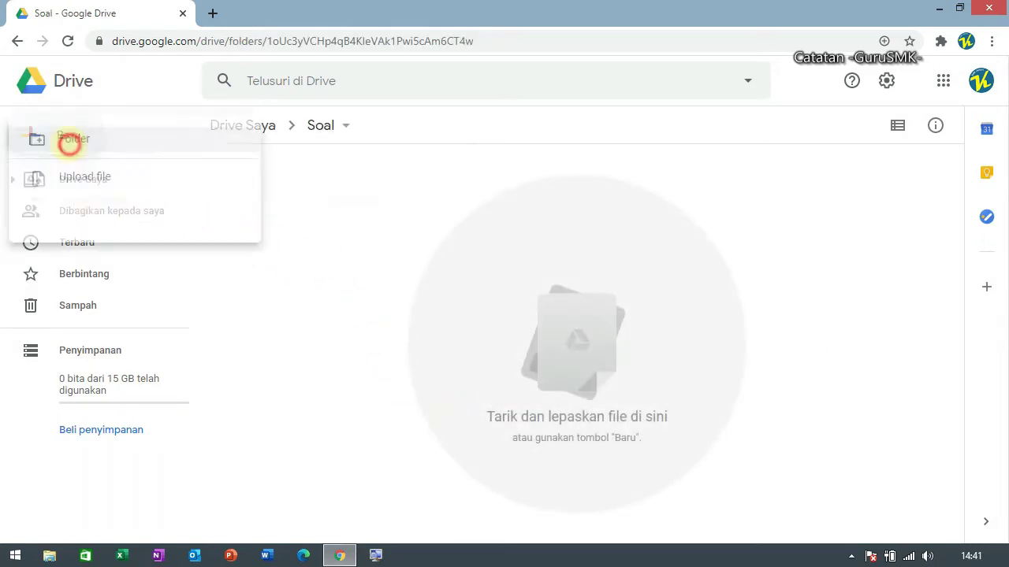
pyautogui.click(68, 140)
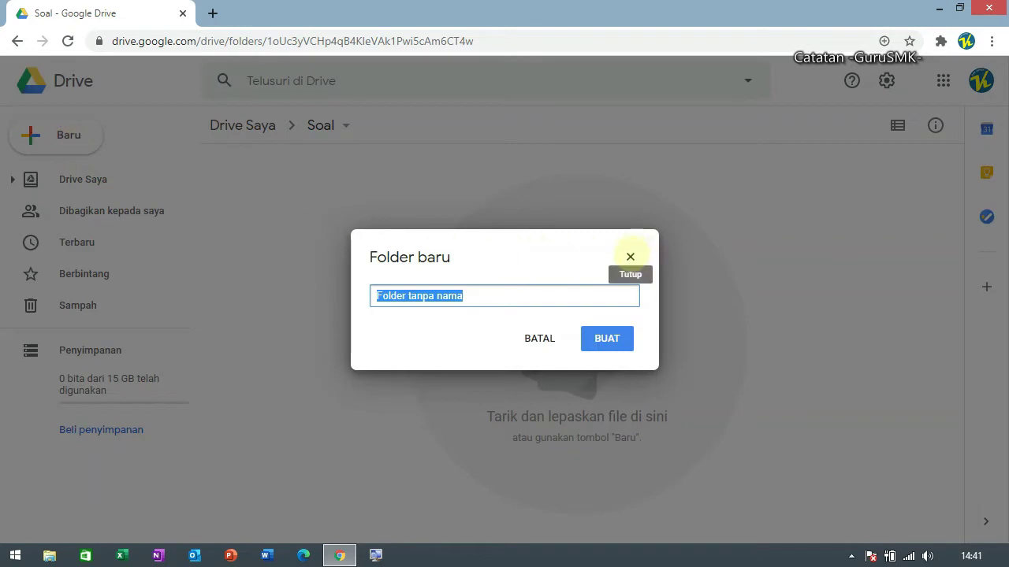
pyautogui.click(631, 257)
# Create a new Google Form inside the Soal folder.
pyautogui.click(92, 141)
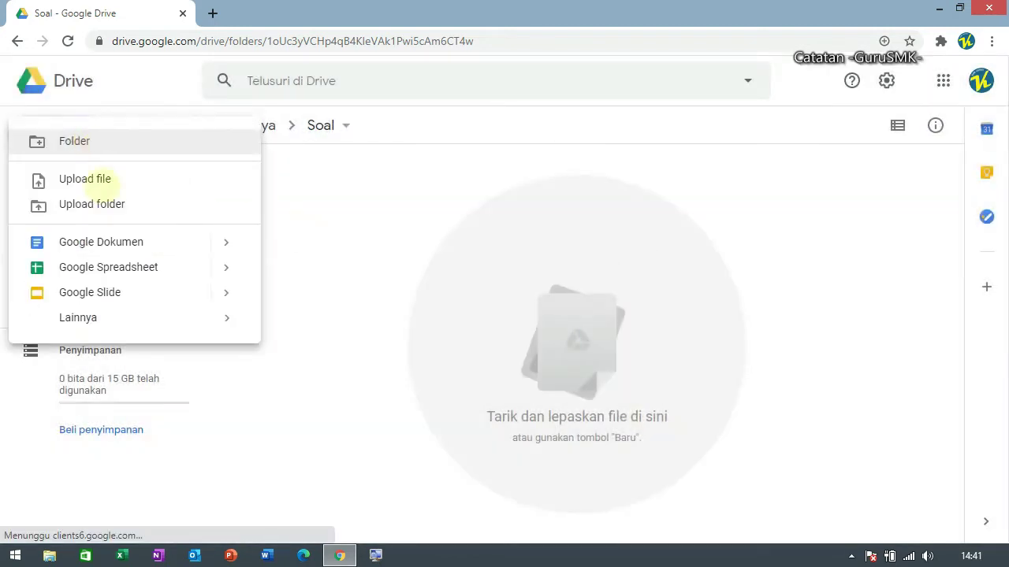
pyautogui.moveTo(124, 317)
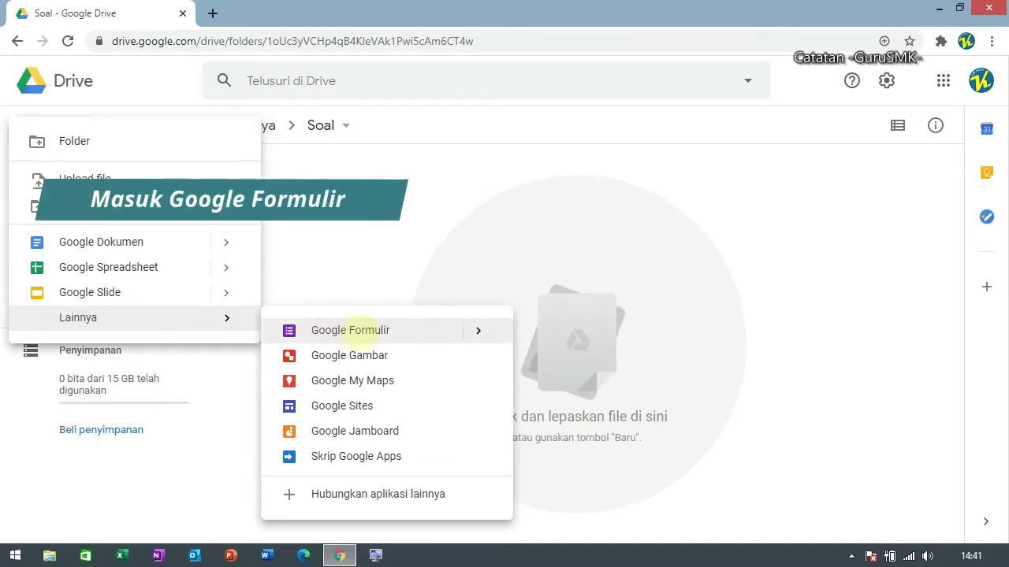
pyautogui.click(360, 332)
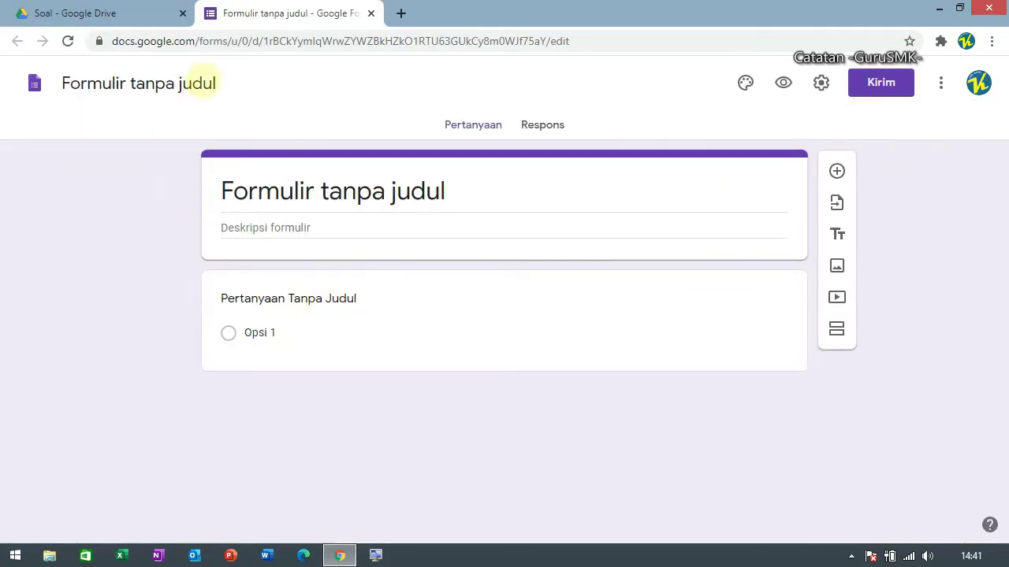
# Rename the form file as "Soal-mapel Latihan".
pyautogui.click(230, 84)
pyautogui.click(230, 81)
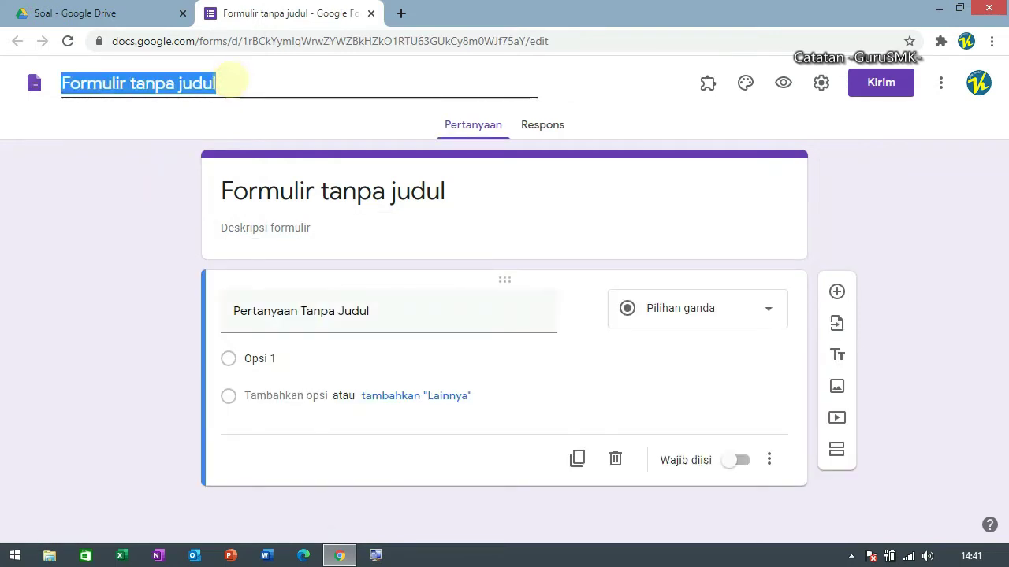
pyautogui.write('Soal')
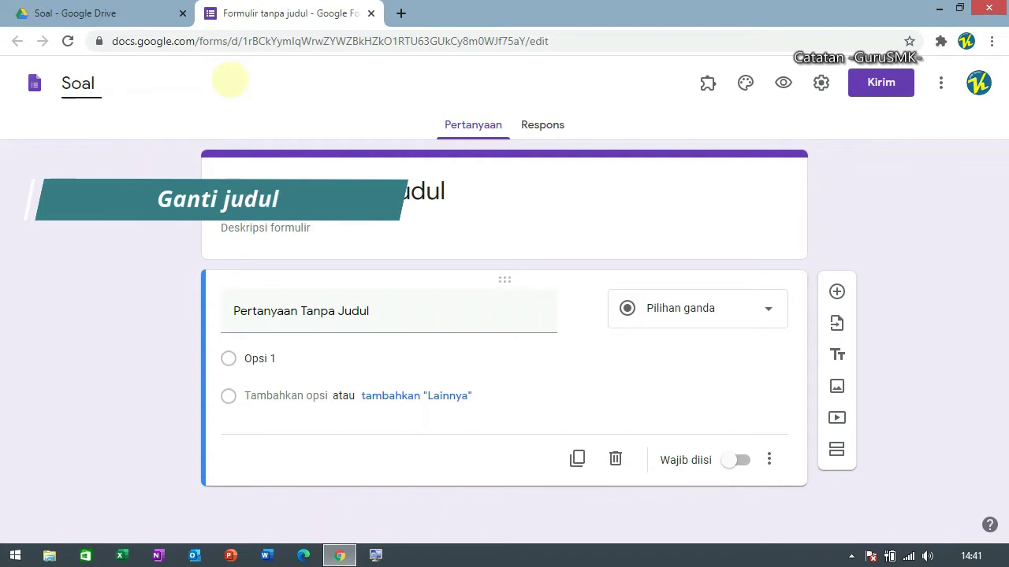
pyautogui.write('-mapel')
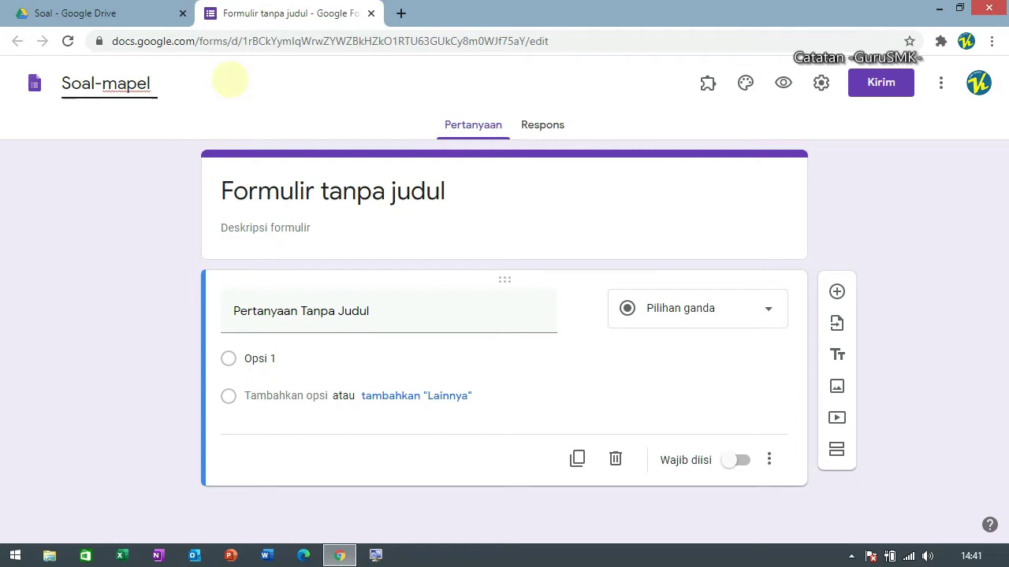
pyautogui.write('Latihan')
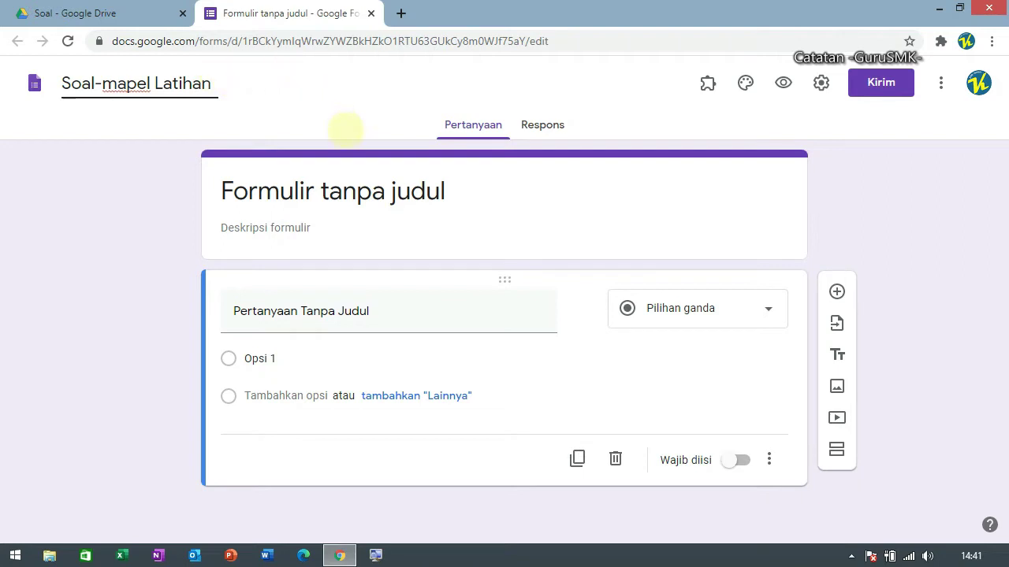
# Replace the title in the form's header with "Soal Ujian Semester - Latihan".
pyautogui.click(372, 194)
pyautogui.click(479, 184)
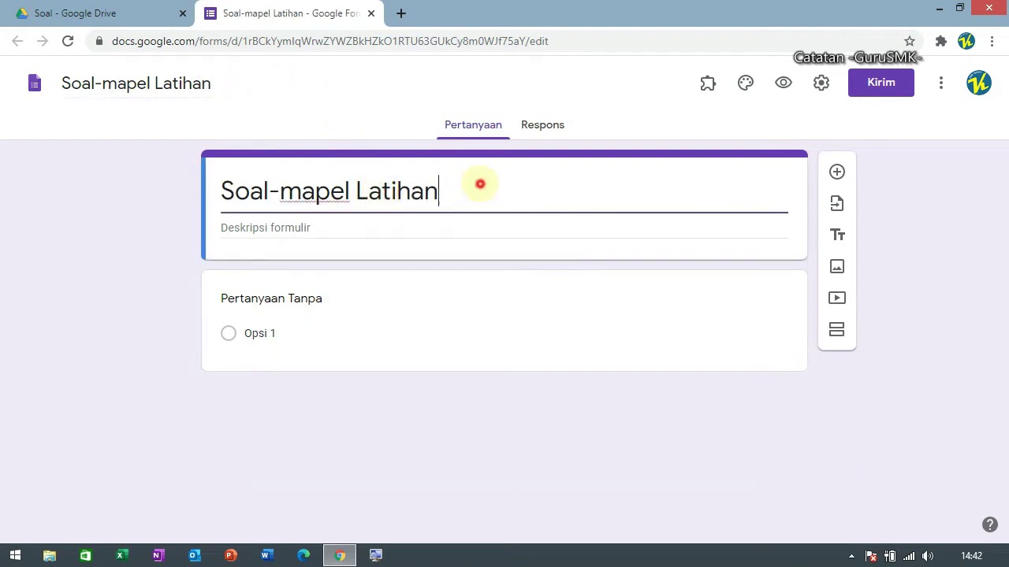
pyautogui.moveTo(474, 187); pyautogui.dragTo(149, 173)
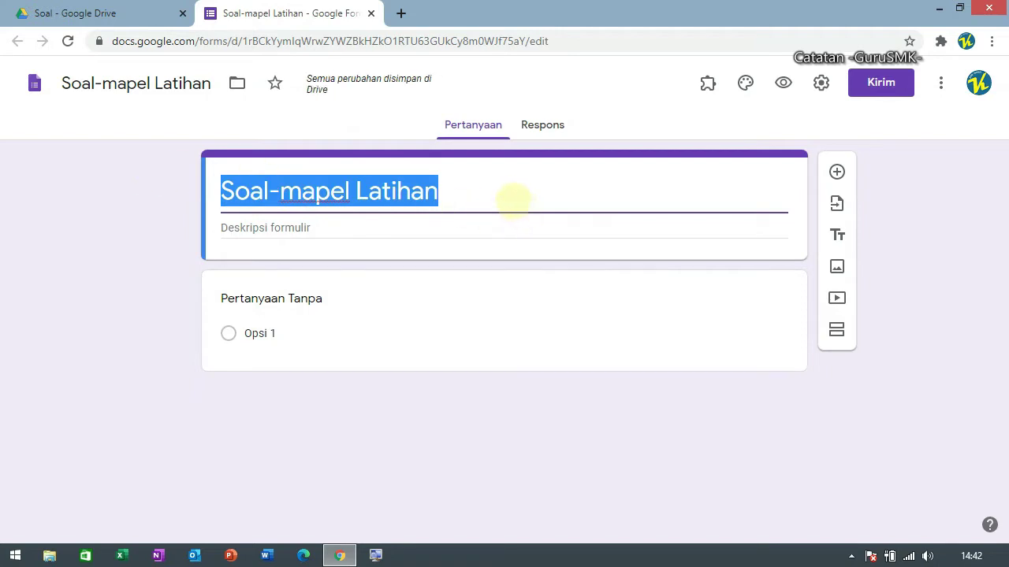
pyautogui.write('Soal ')
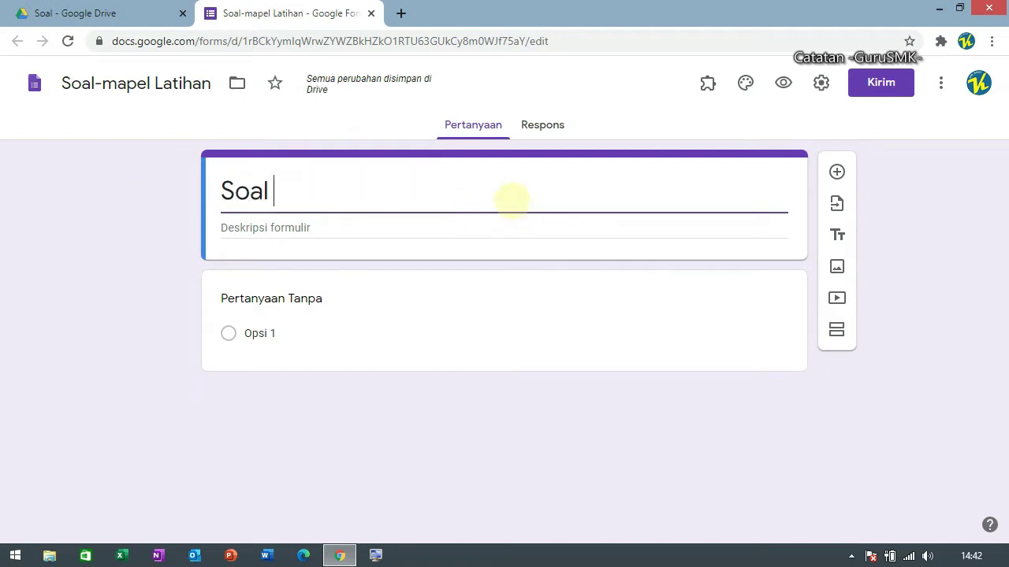
pyautogui.write('Ujian ')
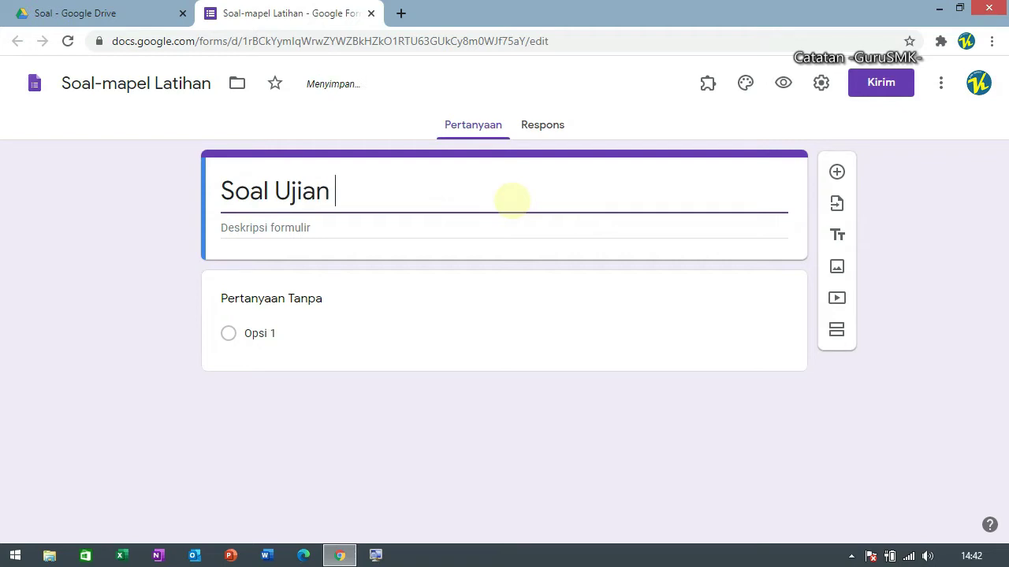
pyautogui.write('Semeste')
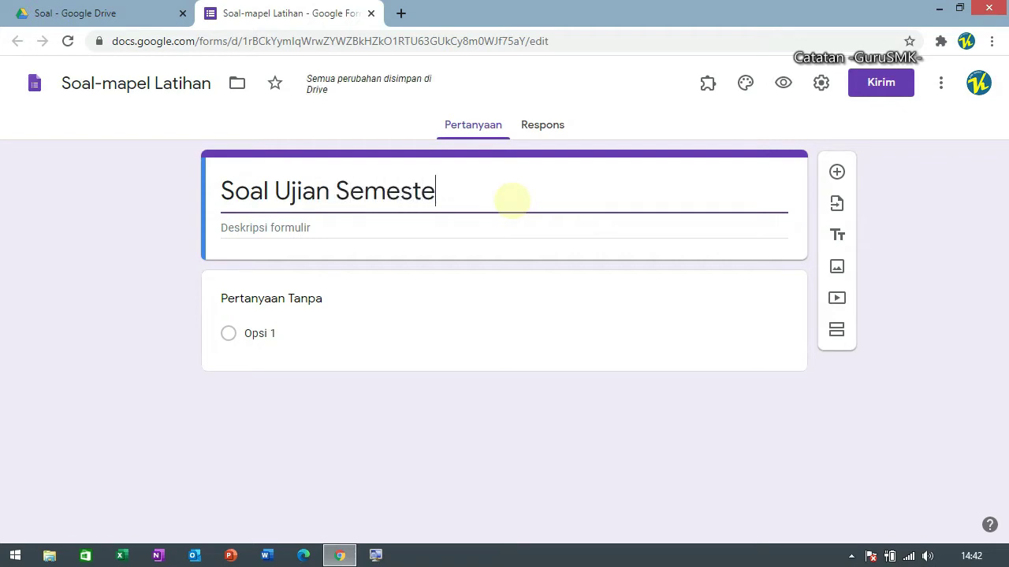
pyautogui.write('r - ')
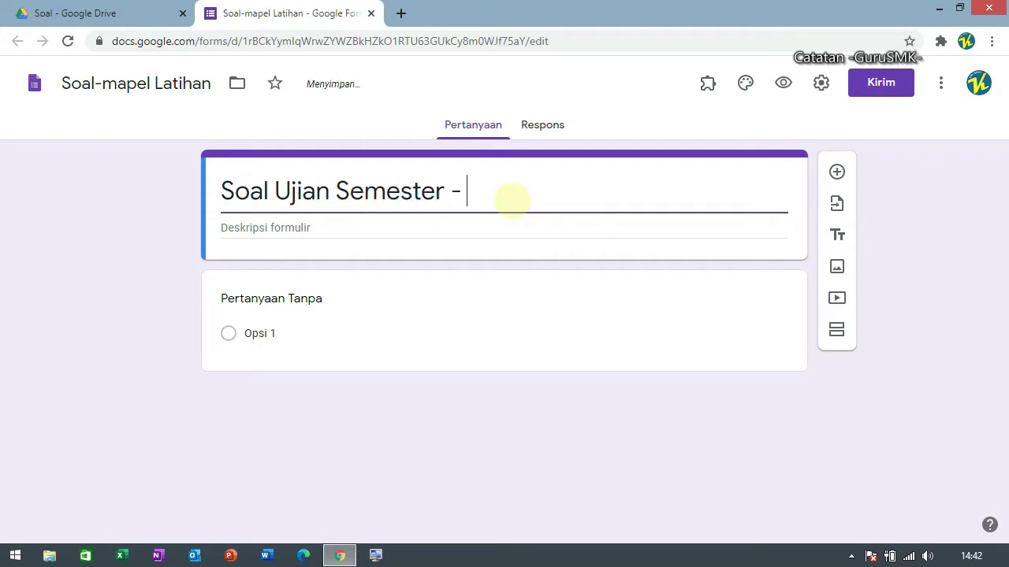
pyautogui.write('Latihan')
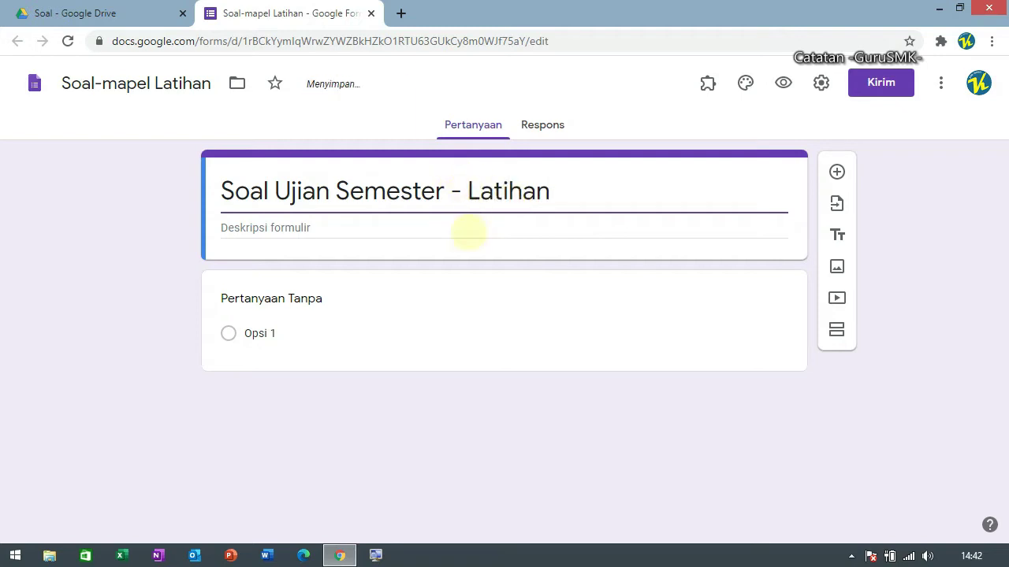
# Add a title and description block, move it above the untitled question, and title it "IDENTITAS SISWA".
pyautogui.click(367, 295)
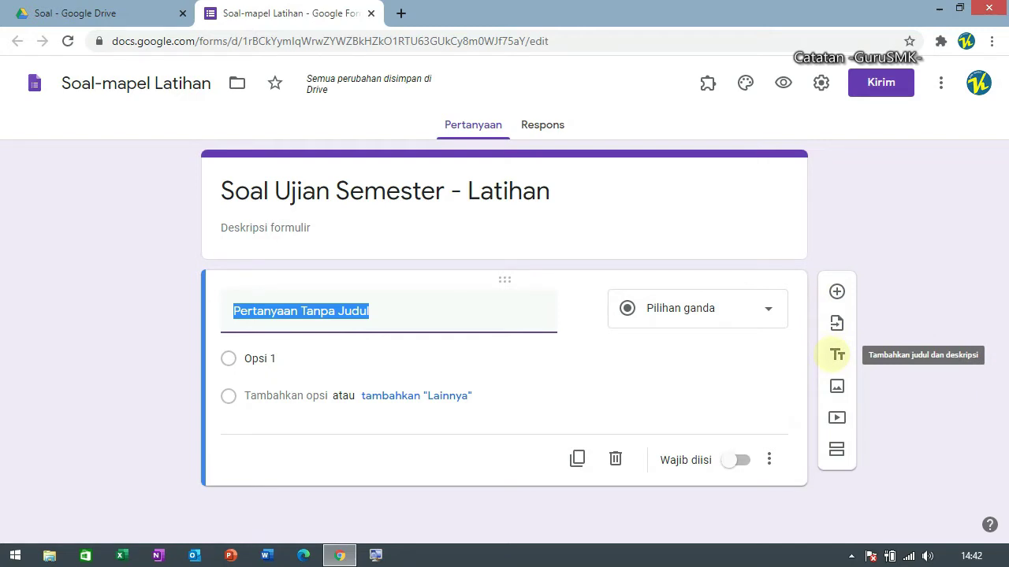
pyautogui.click(837, 355)
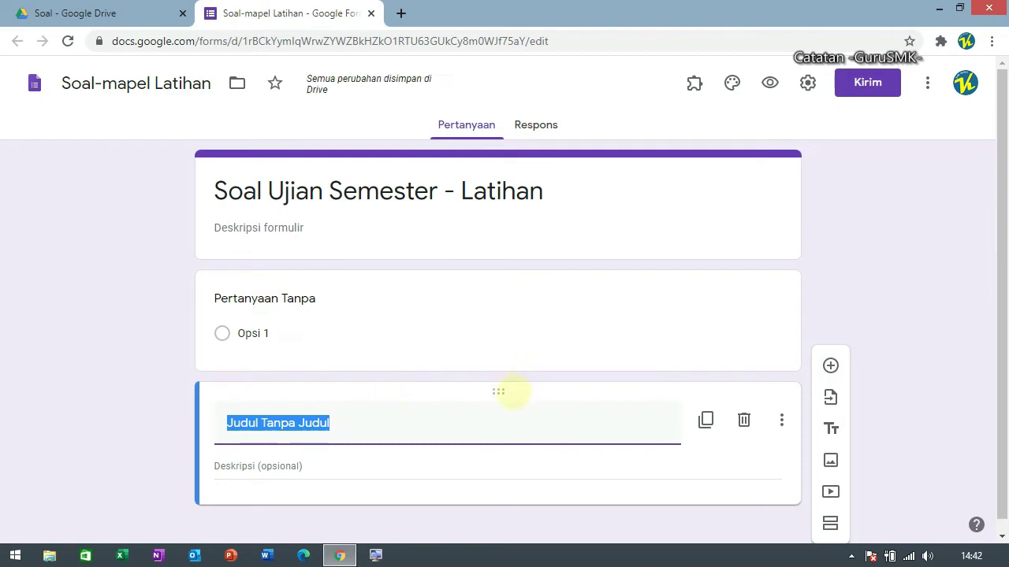
pyautogui.moveTo(518, 392); pyautogui.dragTo(529, 304)
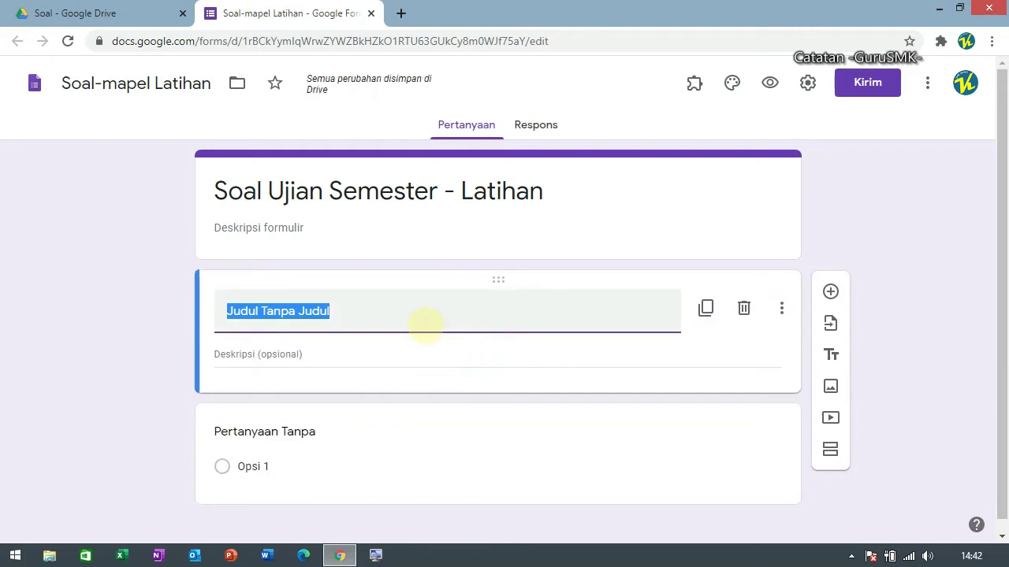
pyautogui.write('IDEN')
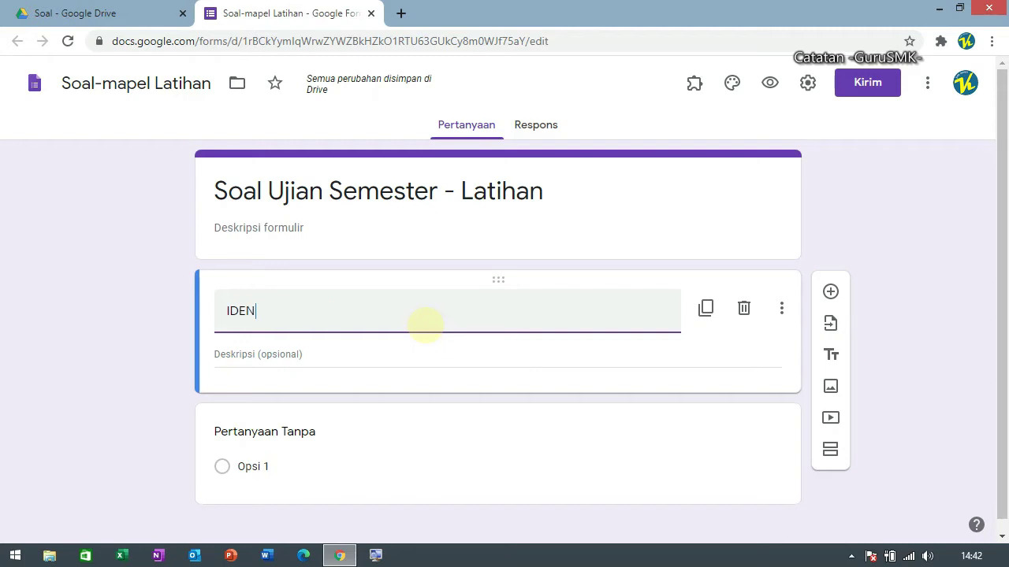
pyautogui.write('TITAS SISWA')
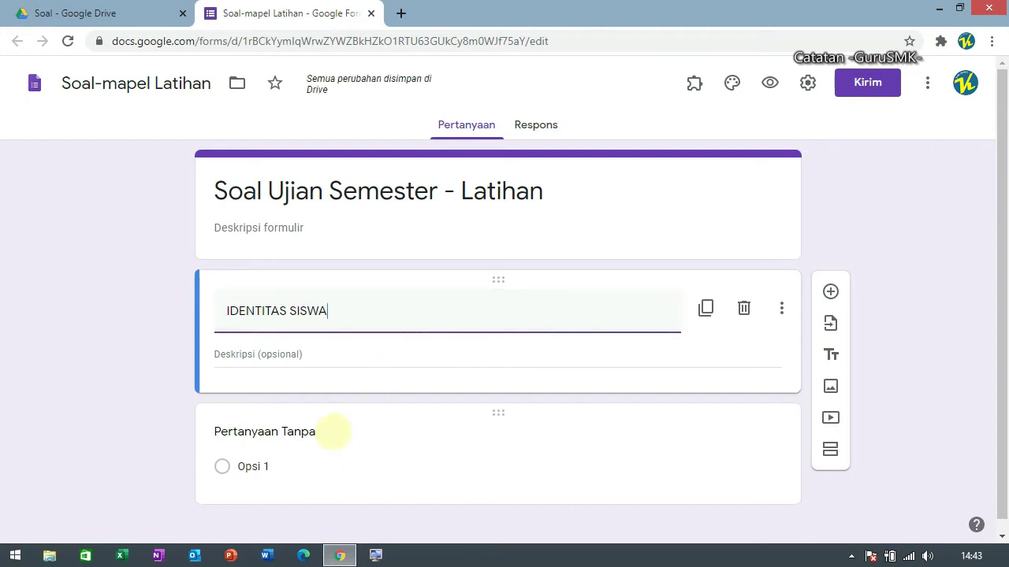
# Enter "Ketik nama anda" as the text of the question below the IDENTITAS SISWA block.
pyautogui.click(331, 430)
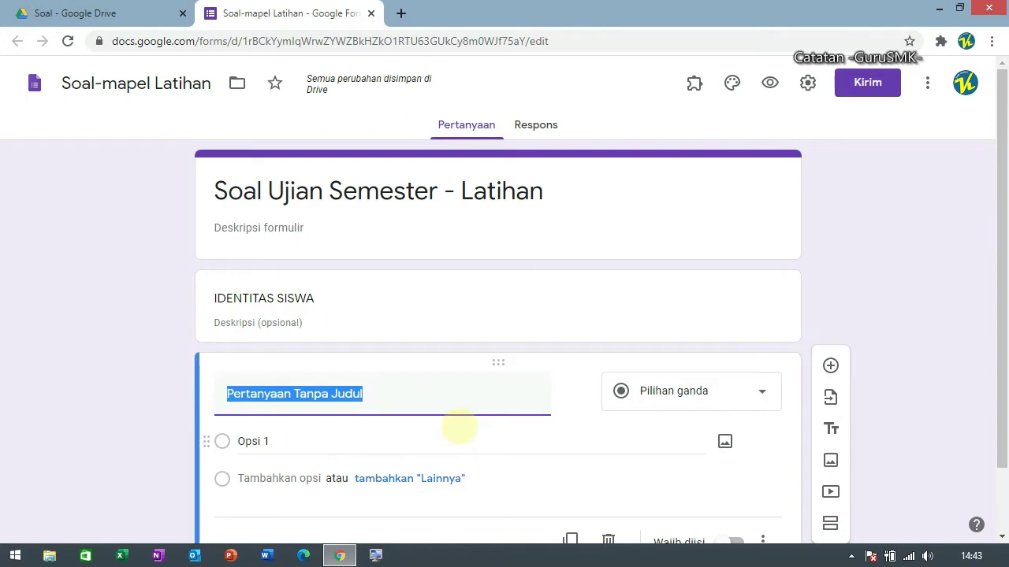
pyautogui.write('k')
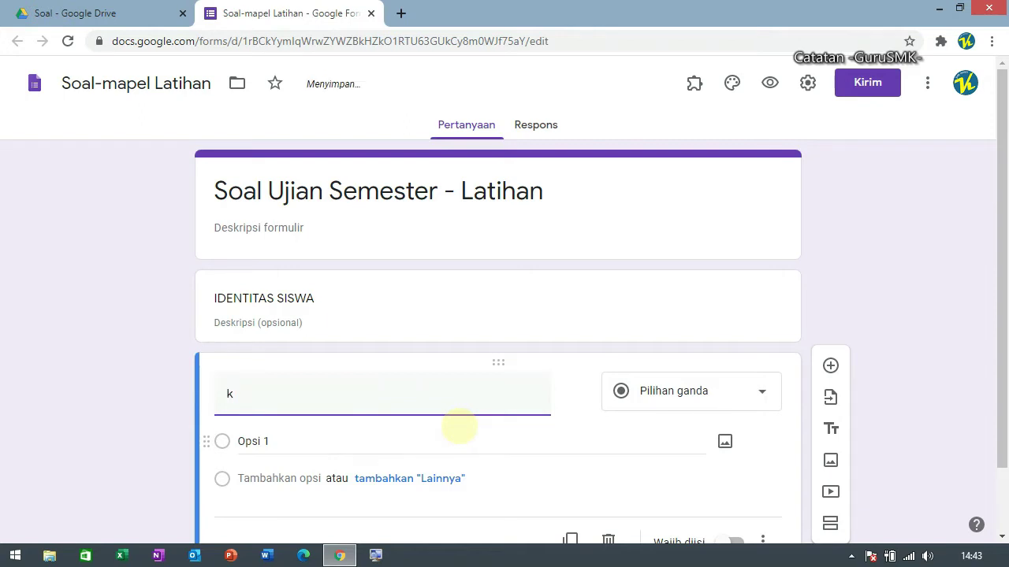
pyautogui.press('BackSpace')
pyautogui.write('Ketik nama anda')
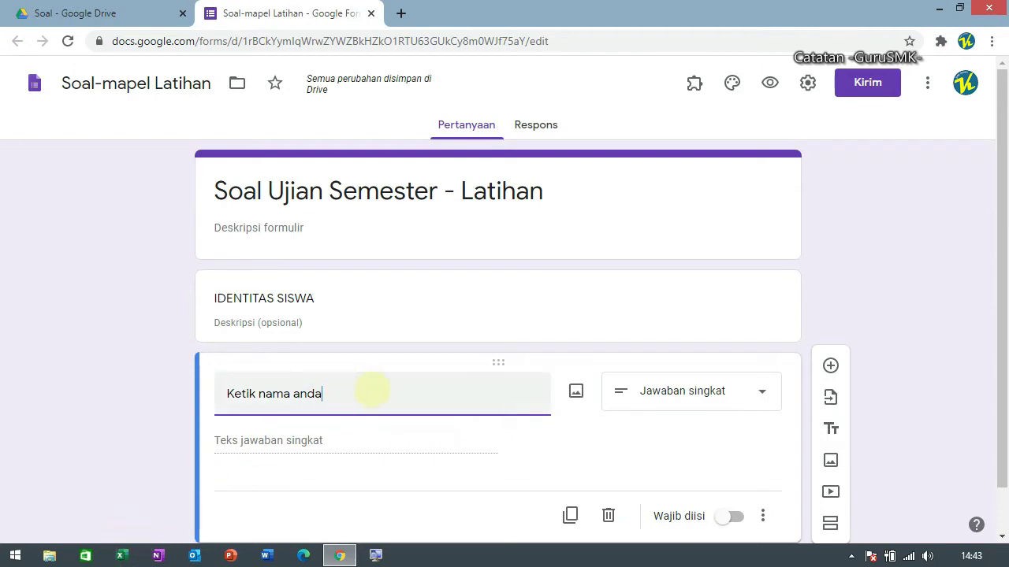
pyautogui.scroll(-1, 472, 378)
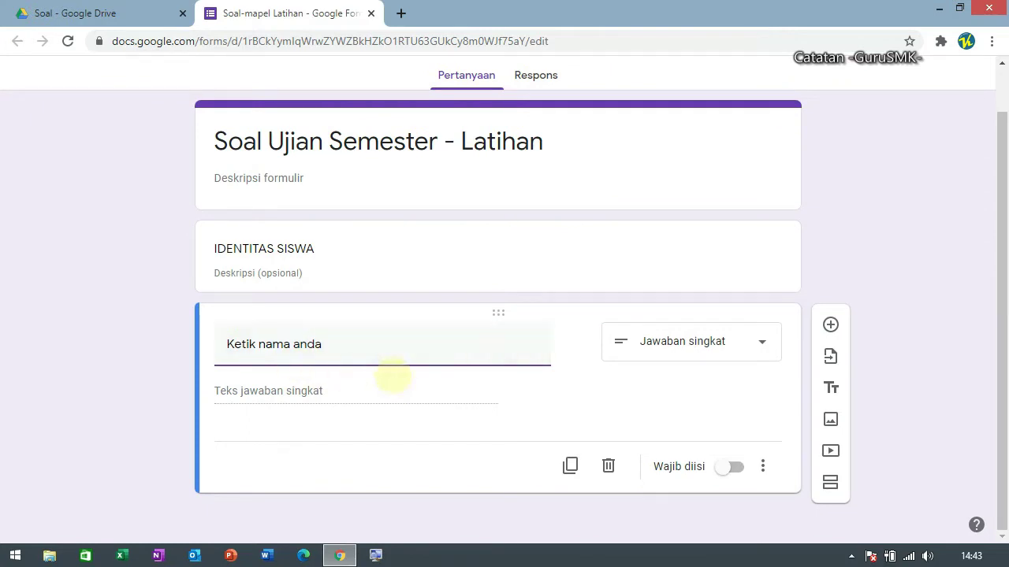
pyautogui.moveTo(361, 347); pyautogui.dragTo(204, 345)
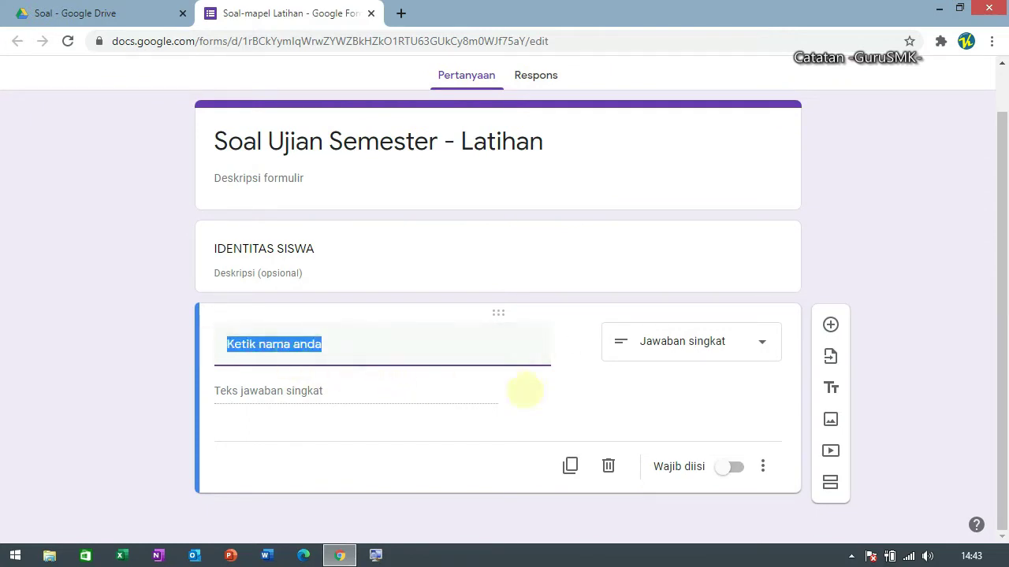
# Replace the question text below the IDENTITAS SISWA block with "Pilih nama anda" and set the question type to Drop-down.
pyautogui.write('Pilih nama a')
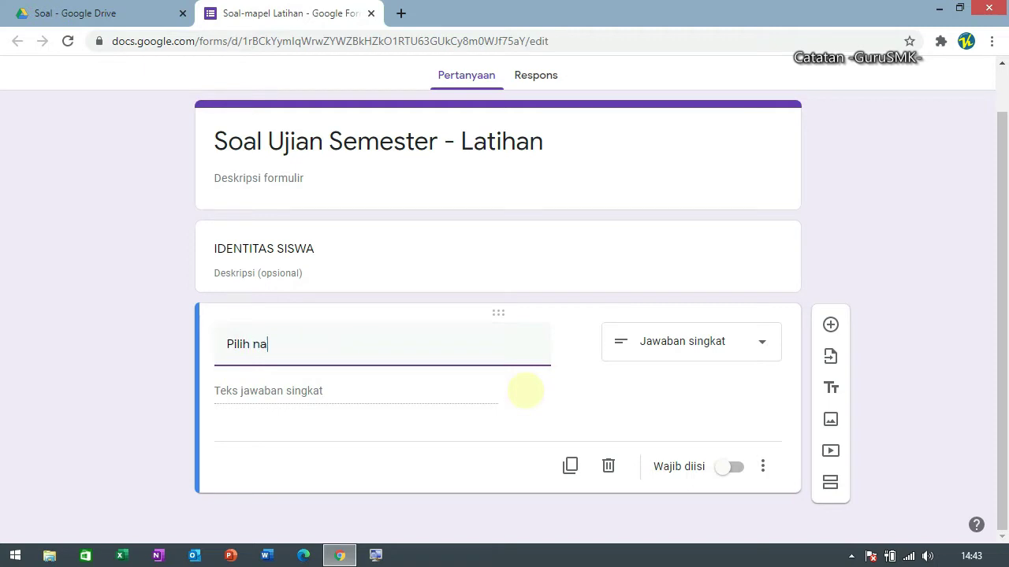
pyautogui.write('nda')
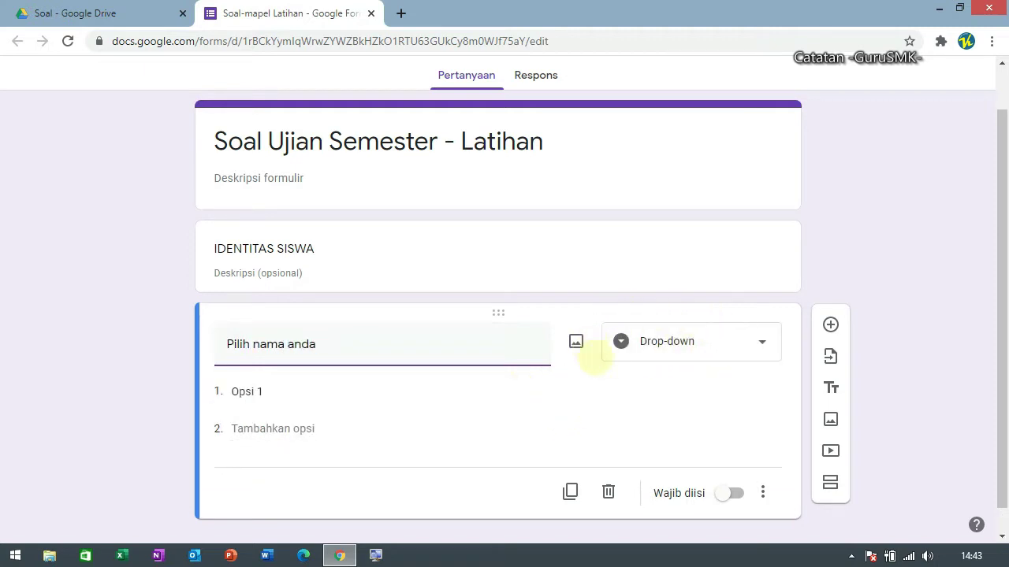
pyautogui.click(728, 344)
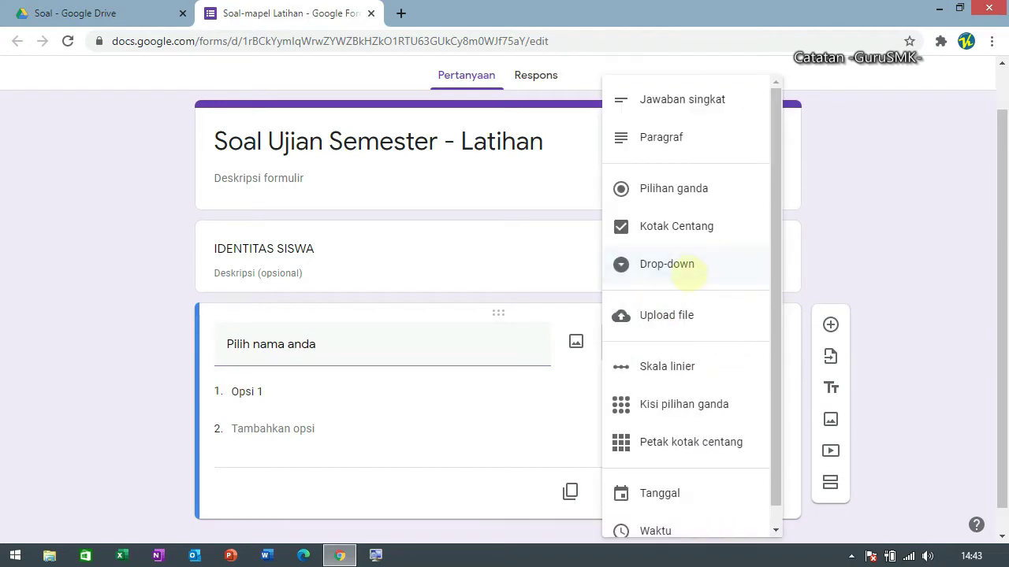
pyautogui.click(691, 270)
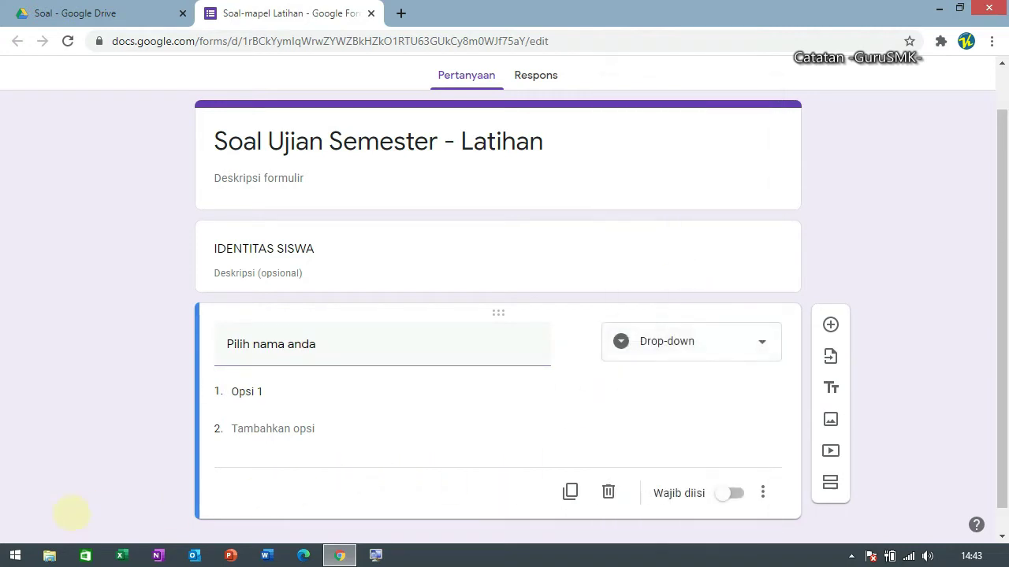
# In Excel, open SMT. 1 TP.2020-2021.xlsx and copy the numbered student names in cells U29 to U42 of sheet XI.
pyautogui.click(120, 555)
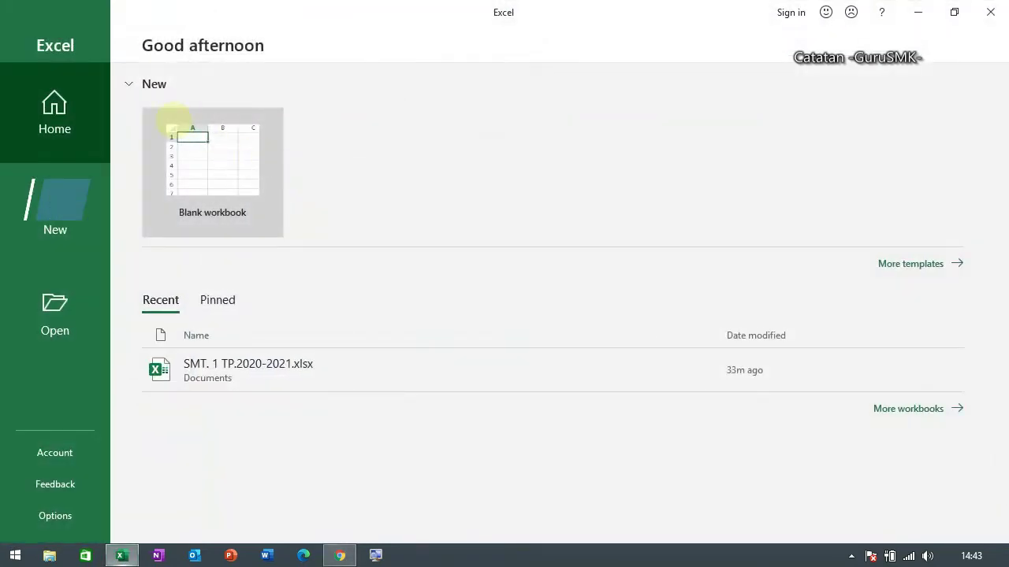
pyautogui.click(227, 362)
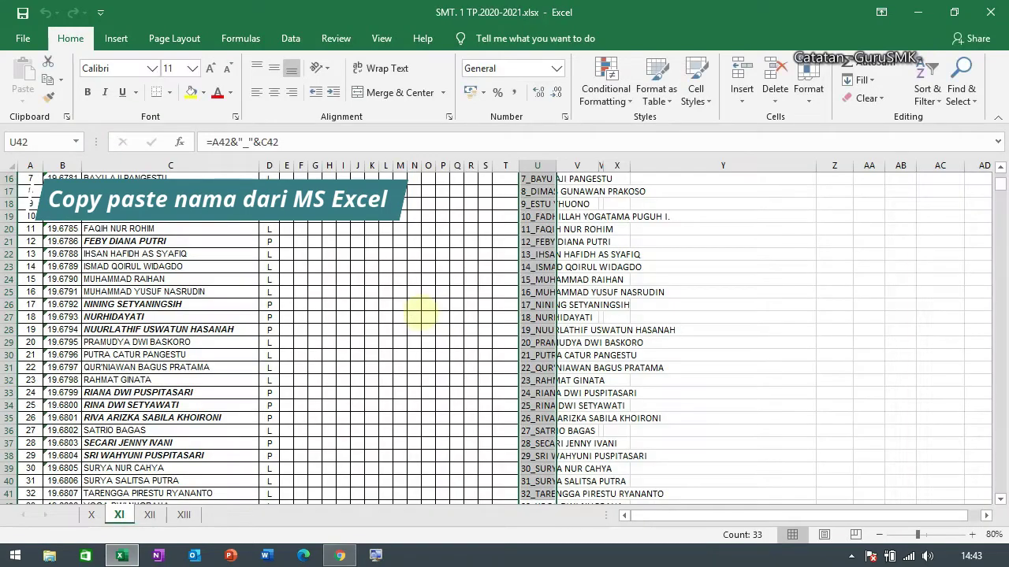
pyautogui.scroll(-2, 497, 314)
pyautogui.scroll(1, 497, 314)
pyautogui.click(536, 254)
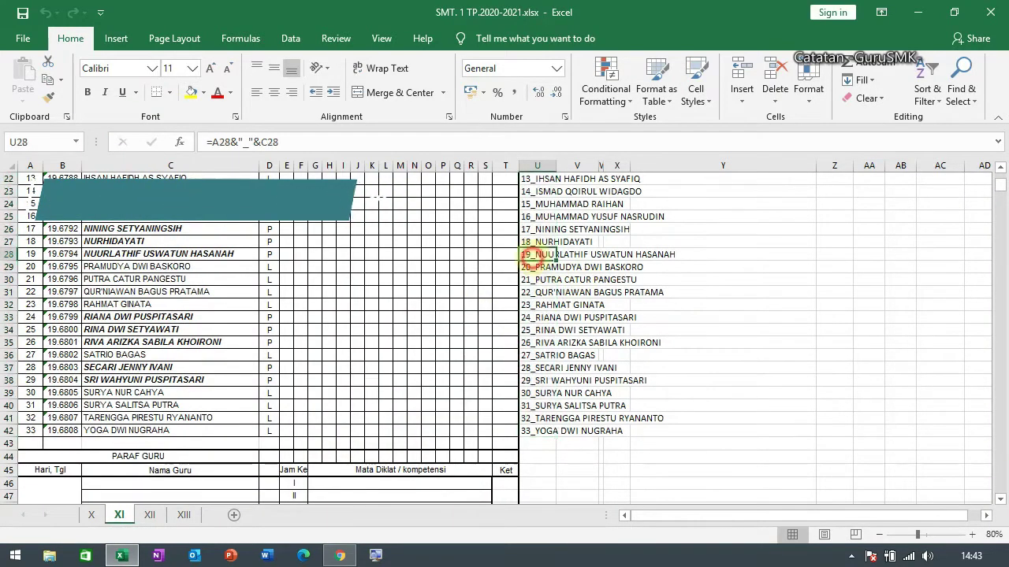
pyautogui.moveTo(536, 267); pyautogui.dragTo(534, 431)
pyautogui.hotkey('ctrl', 'c')
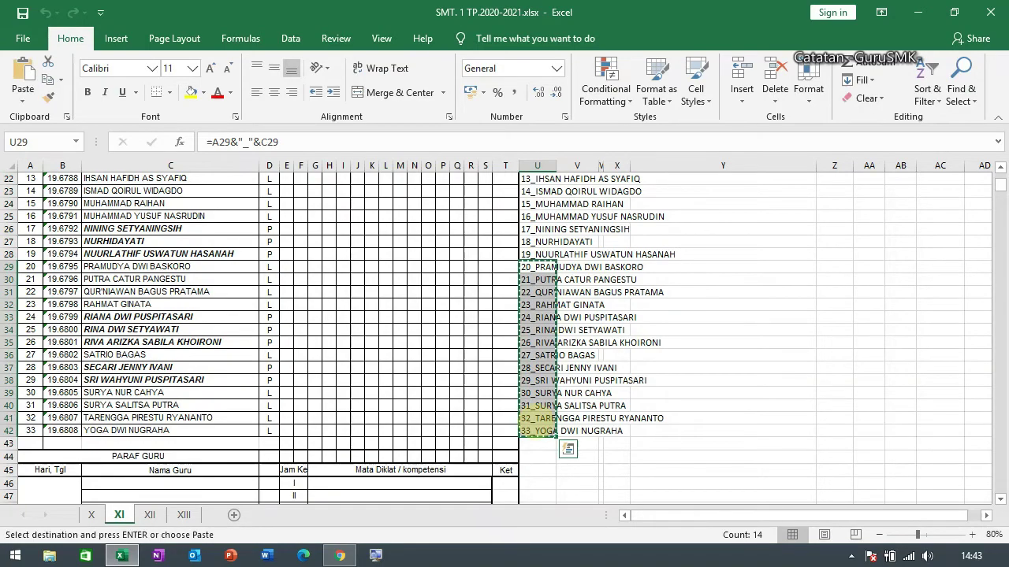
# Back in Google Forms, paste the copied student names as the drop-down question's options and make the question required.
pyautogui.hotkey('alt', 'Tab')
pyautogui.click(259, 391)
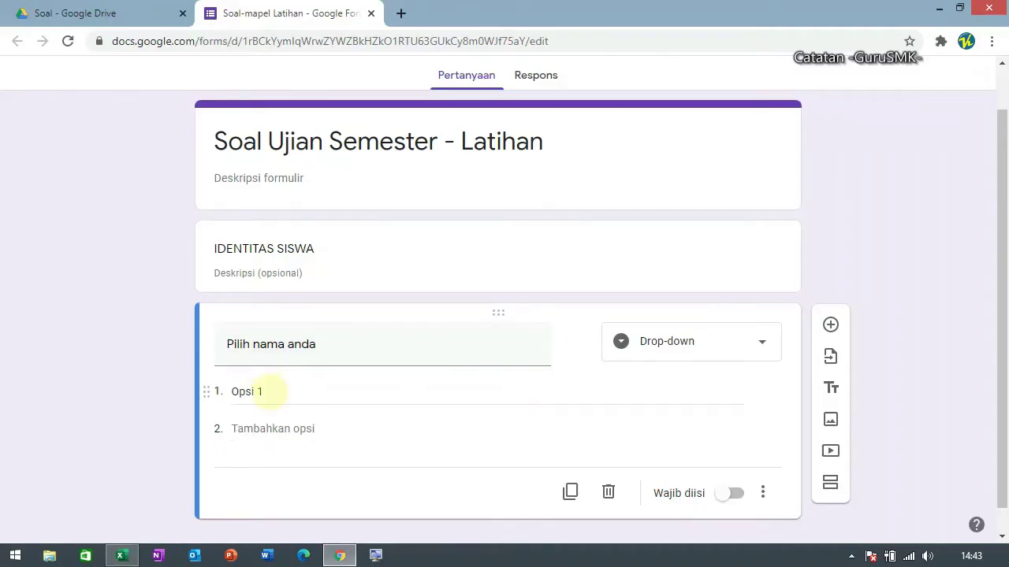
pyautogui.hotkey('ctrl', 'v')
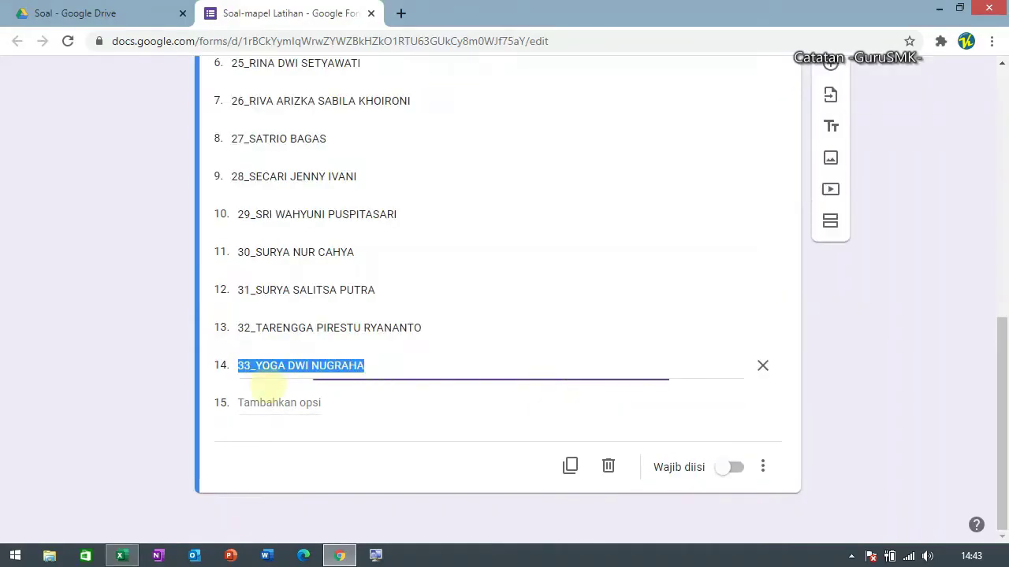
pyautogui.scroll(7, 487, 352)
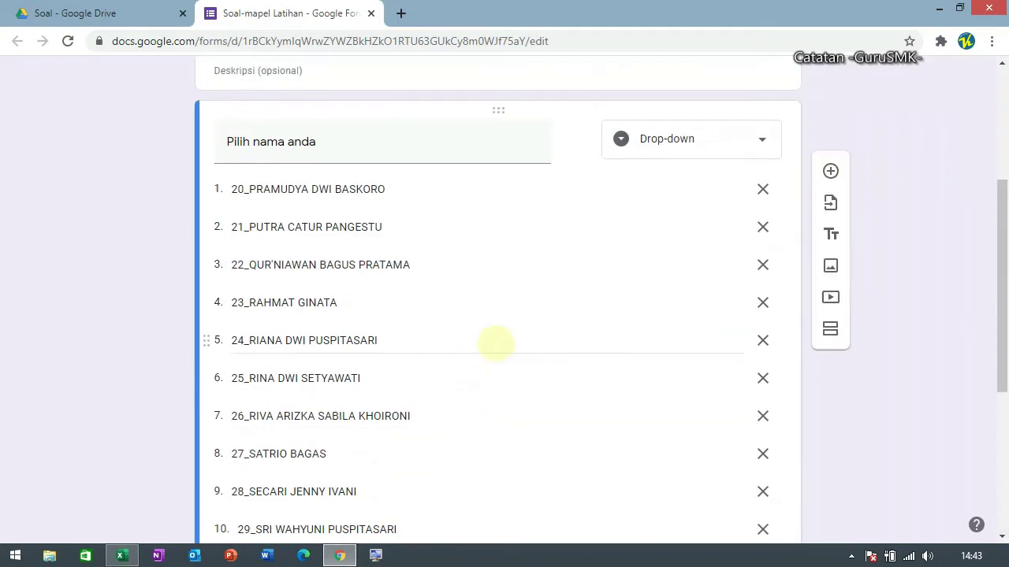
pyautogui.scroll(-7, 505, 339)
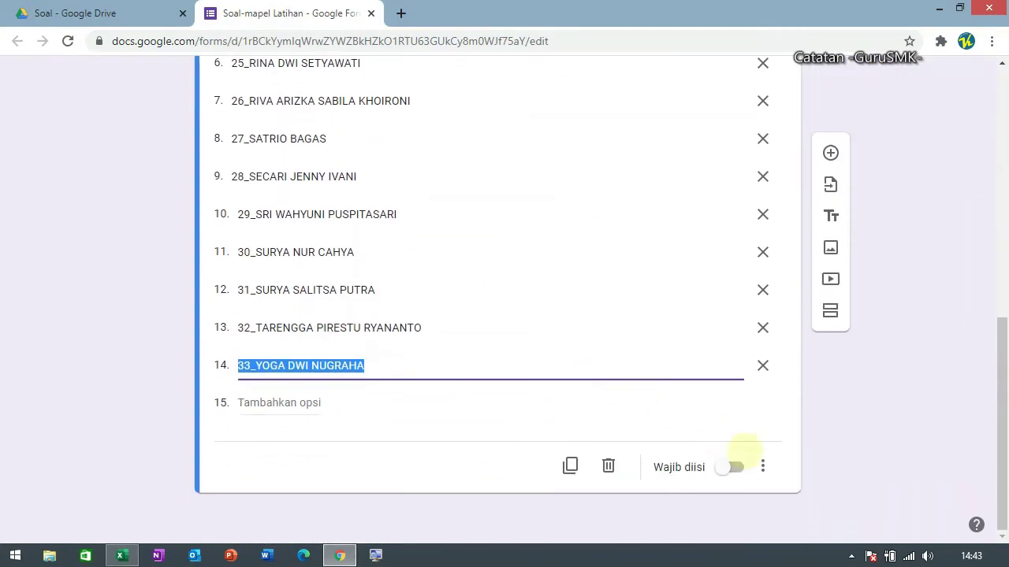
pyautogui.click(728, 467)
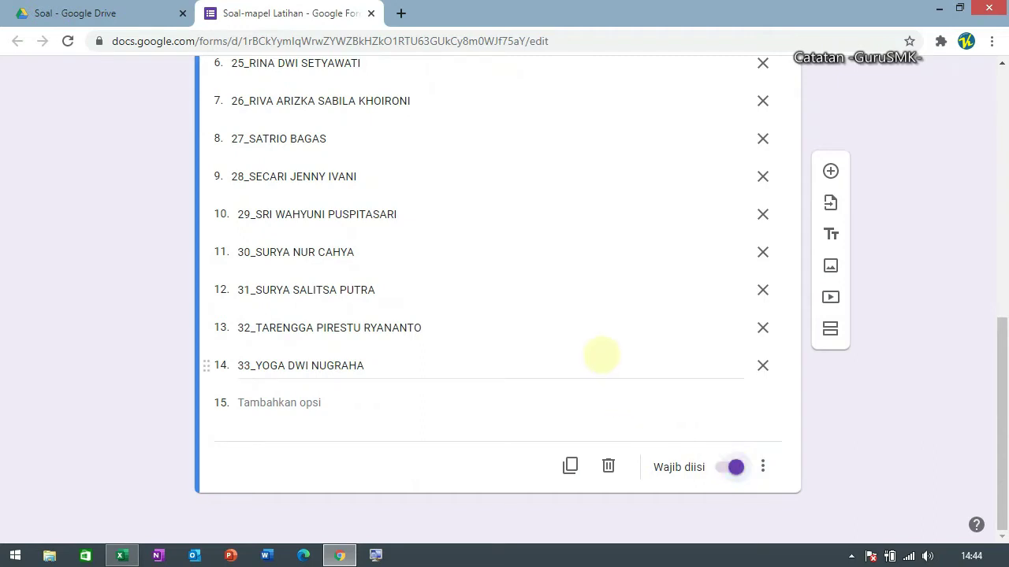
pyautogui.scroll(5, 601, 339)
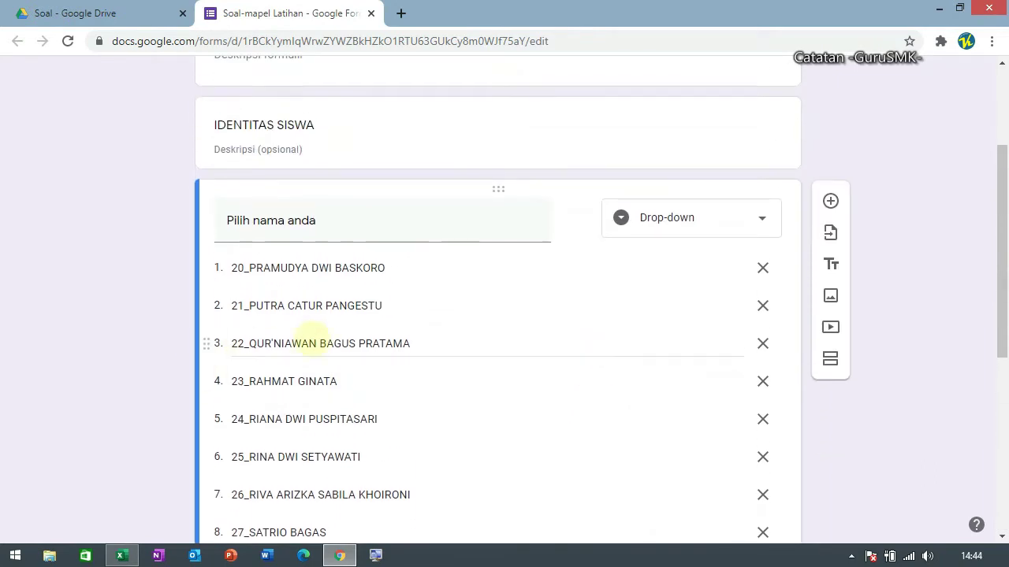
pyautogui.scroll(-5, 469, 315)
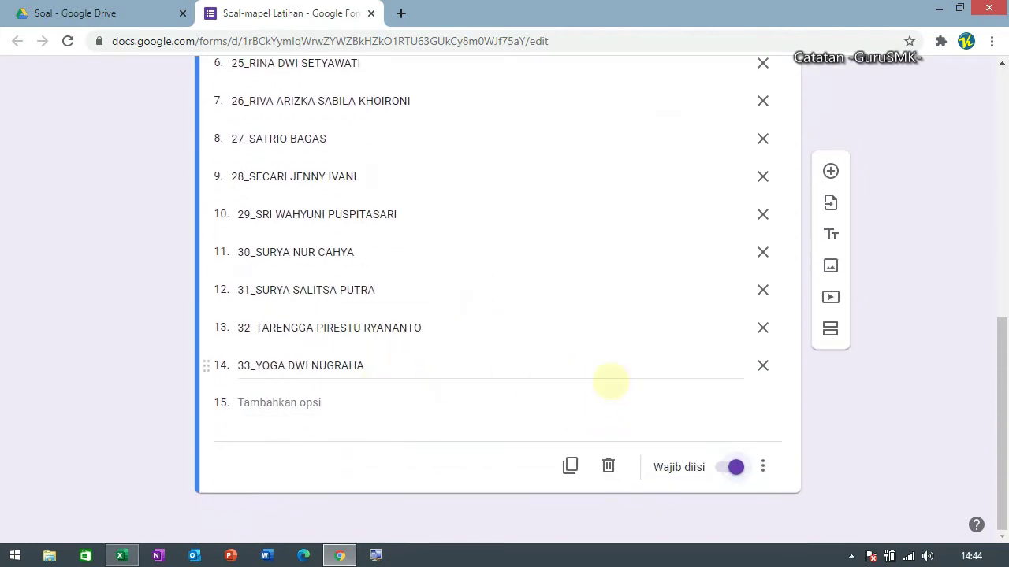
pyautogui.scroll(5, 610, 382)
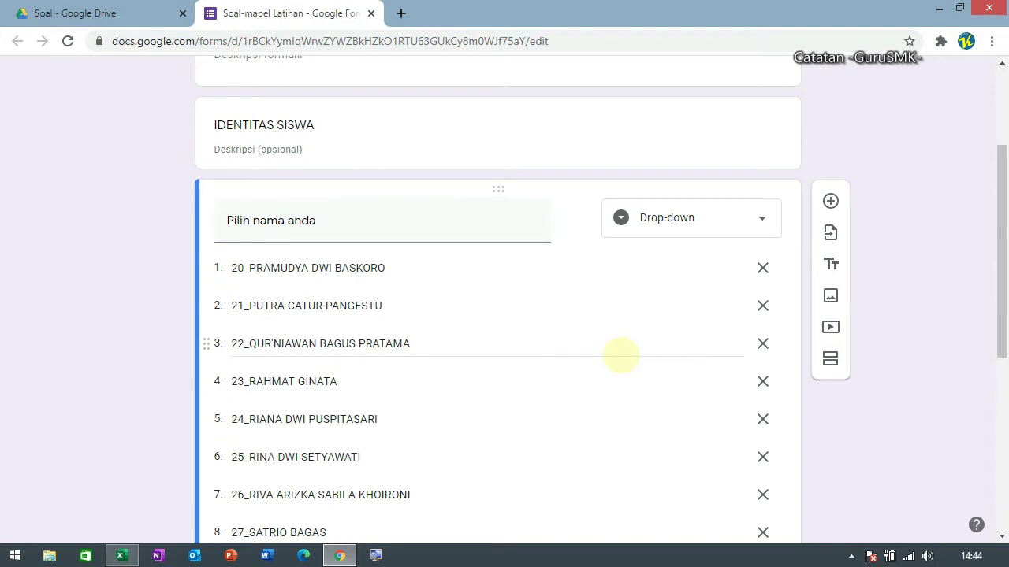
pyautogui.scroll(1, 621, 354)
pyautogui.scroll(-1, 630, 323)
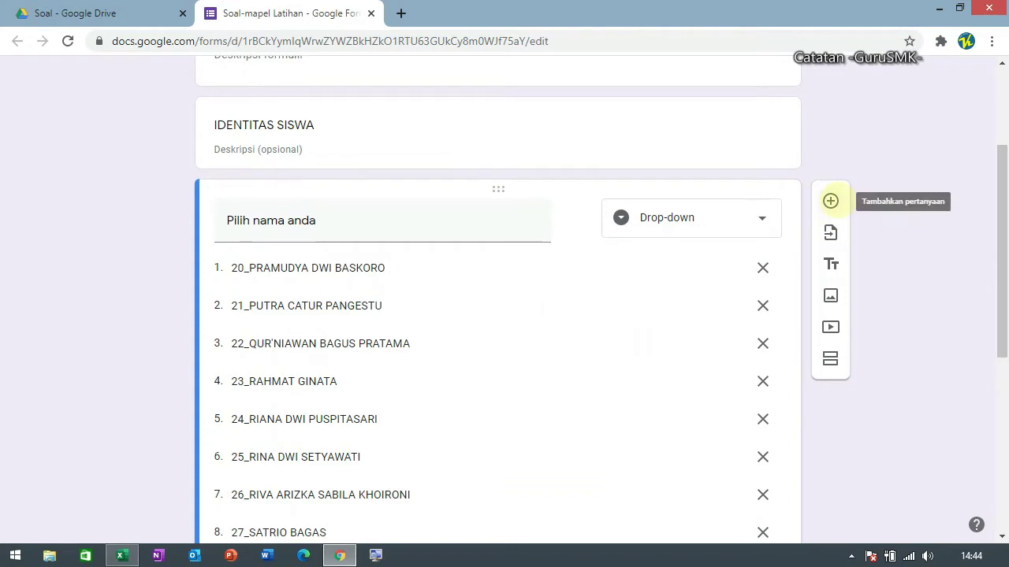
# Add a short-answer question after the student name list with the text "Masukan token anda".
pyautogui.click(830, 201)
pyautogui.scroll(-3, 735, 293)
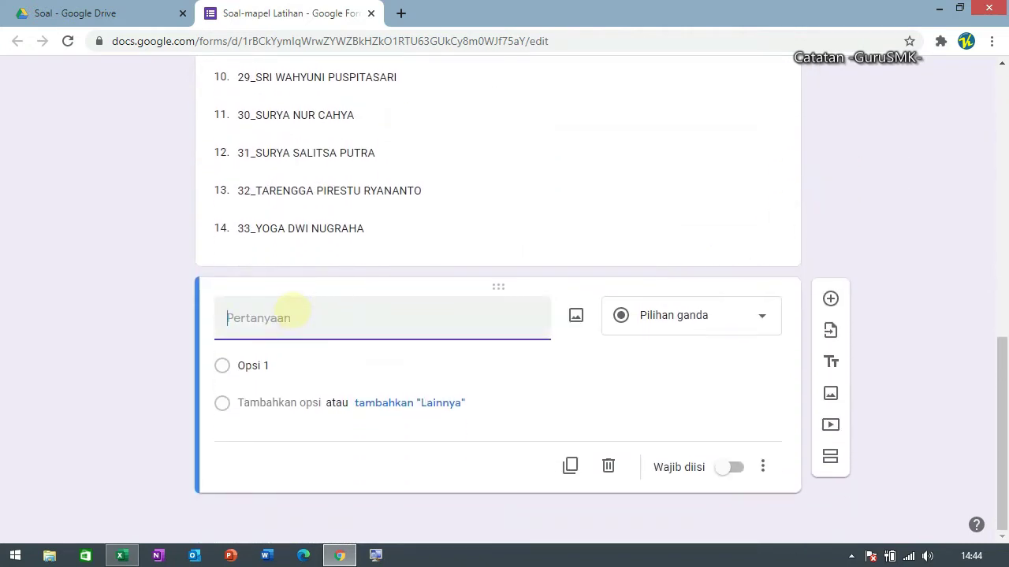
pyautogui.write('Masukan token anda')
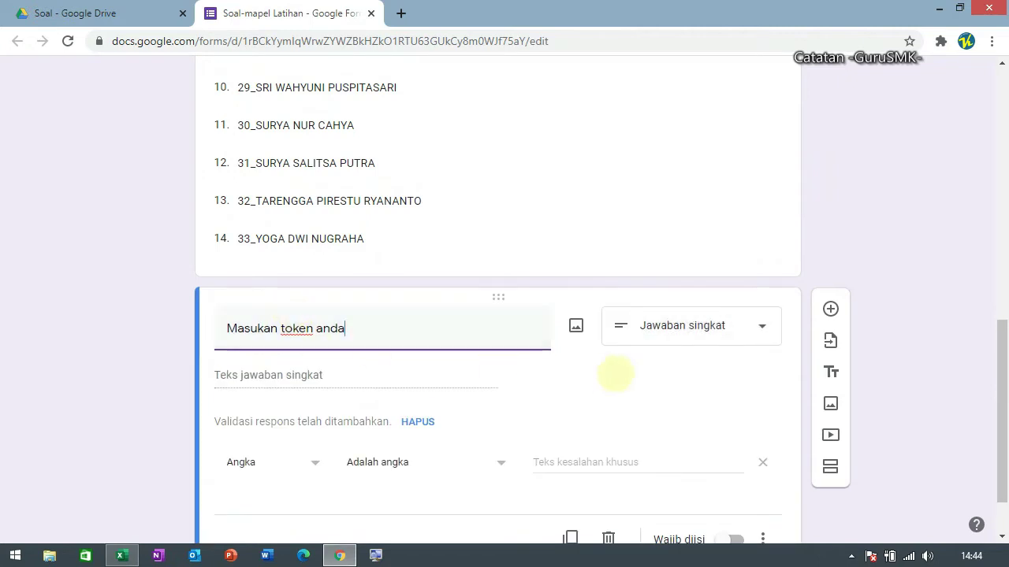
# Check the token question's response validation option and set its number rule to Sama dengan.
pyautogui.scroll(-2, 617, 371)
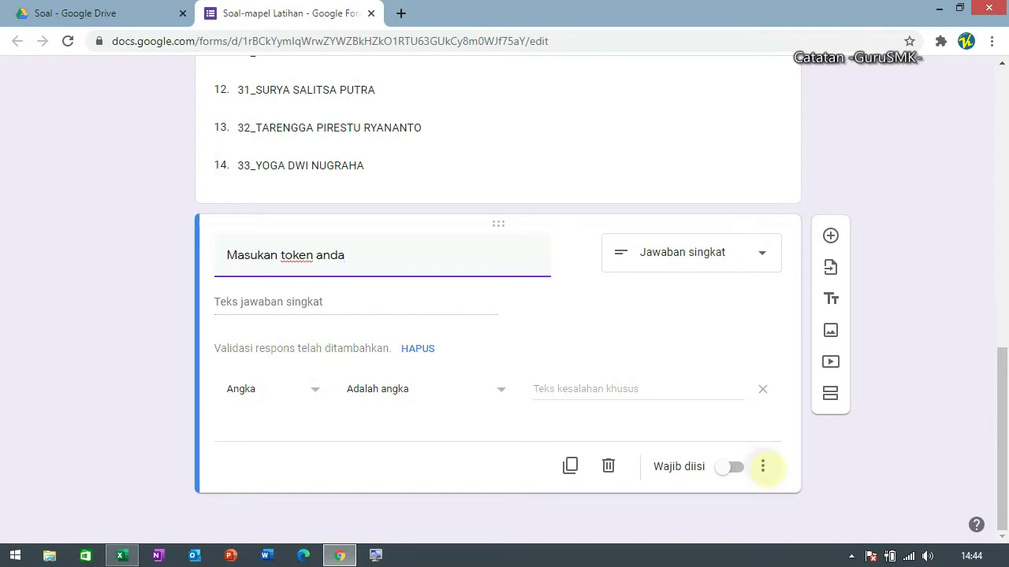
pyautogui.click(762, 466)
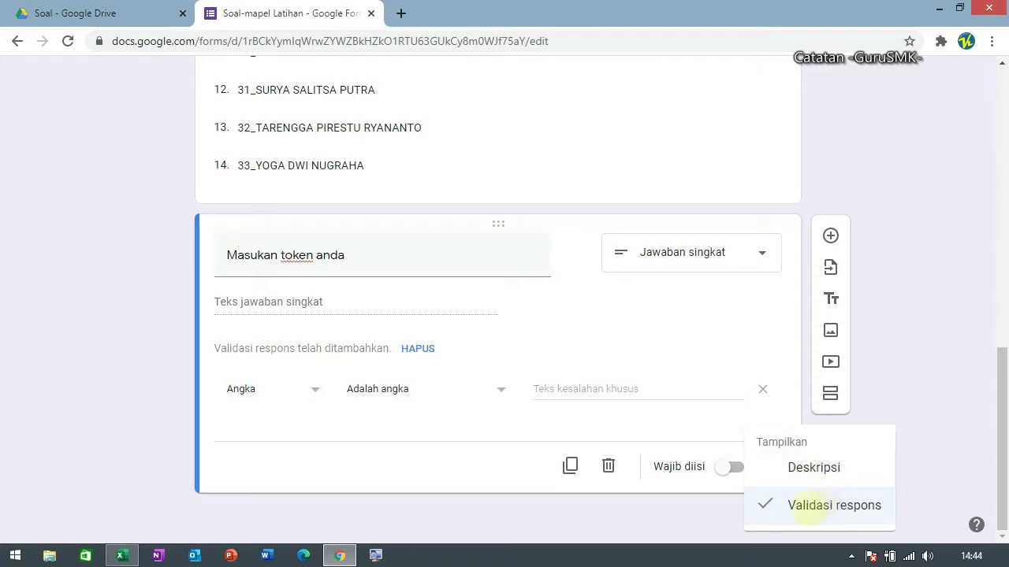
pyautogui.click(475, 473)
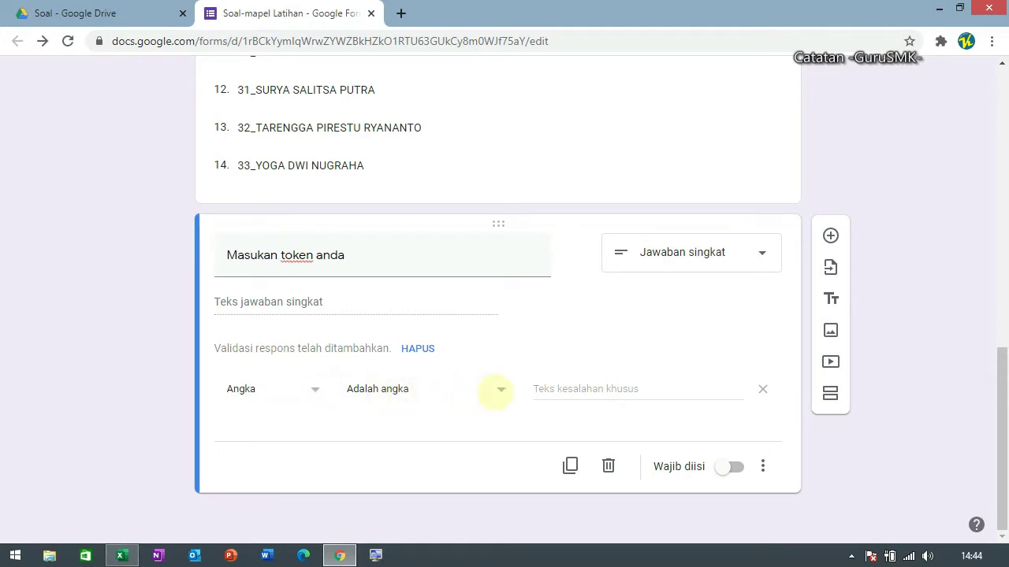
pyautogui.click(494, 390)
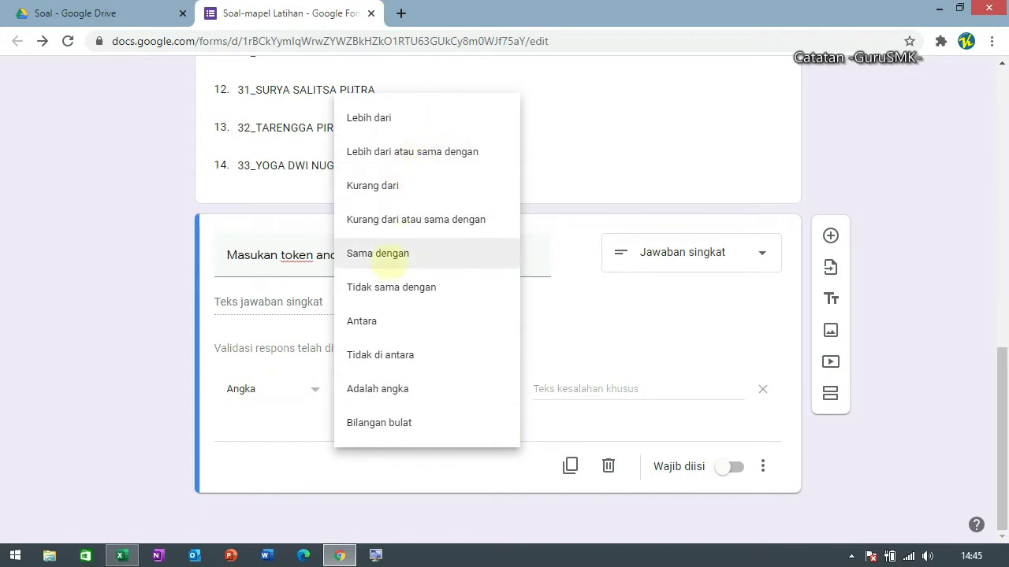
pyautogui.click(384, 263)
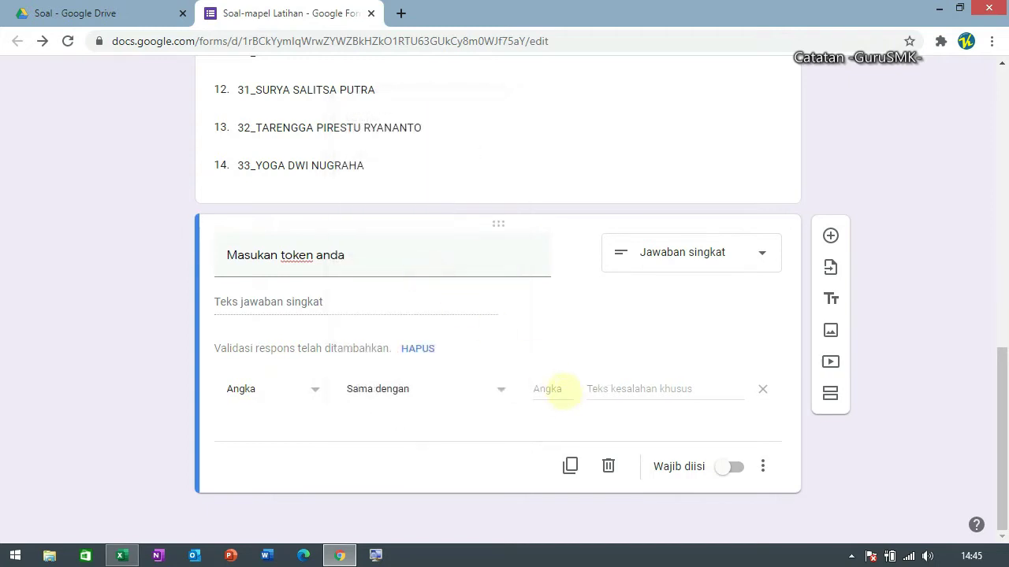
# Enter the exam token as the number that the token question's answer must equal.
pyautogui.click(560, 389)
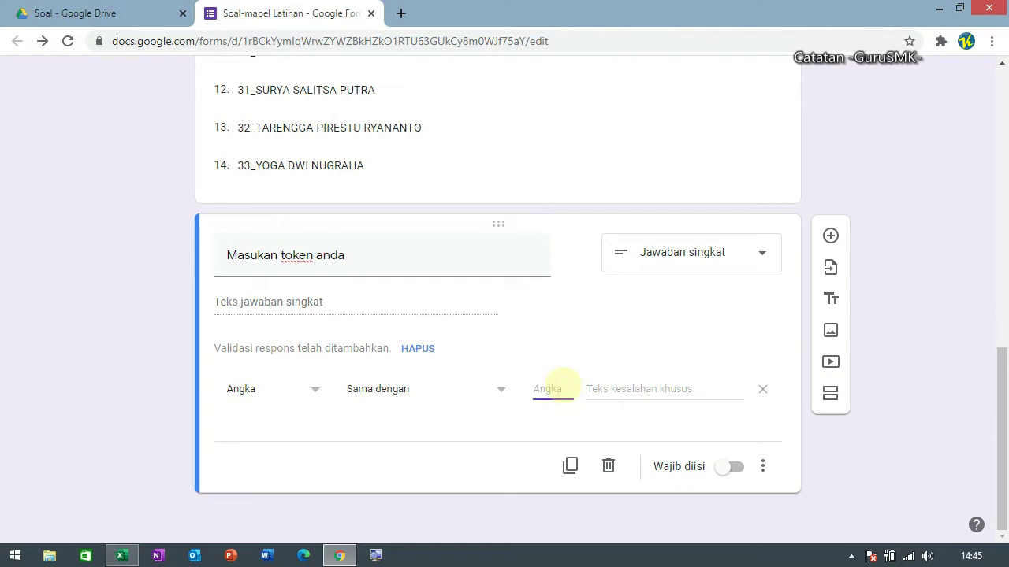
pyautogui.write('1')
pyautogui.write('20')
pyautogui.press('BackSpace')
pyautogui.press('BackSpace')
pyautogui.press('BackSpace')
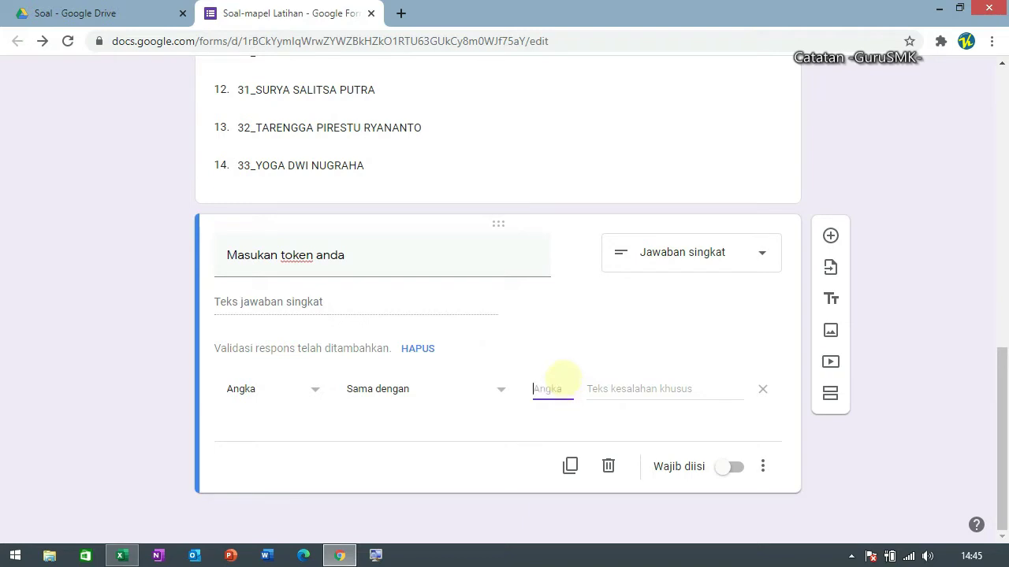
pyautogui.write('2020')
# Set the token question's custom error text to "Pastikan token anda benar" and make the question required.
pyautogui.click(604, 386)
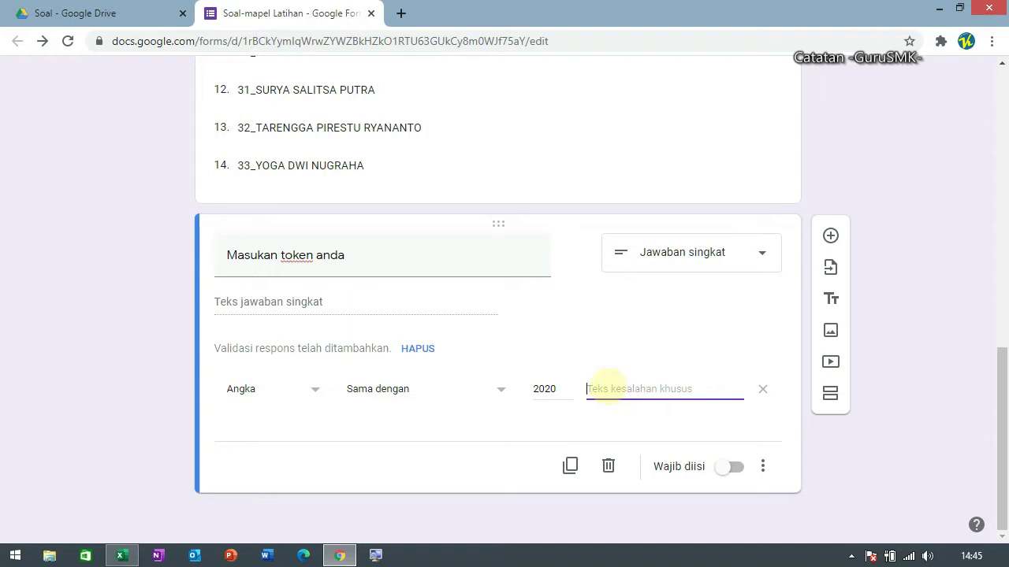
pyautogui.write('Pastikan a')
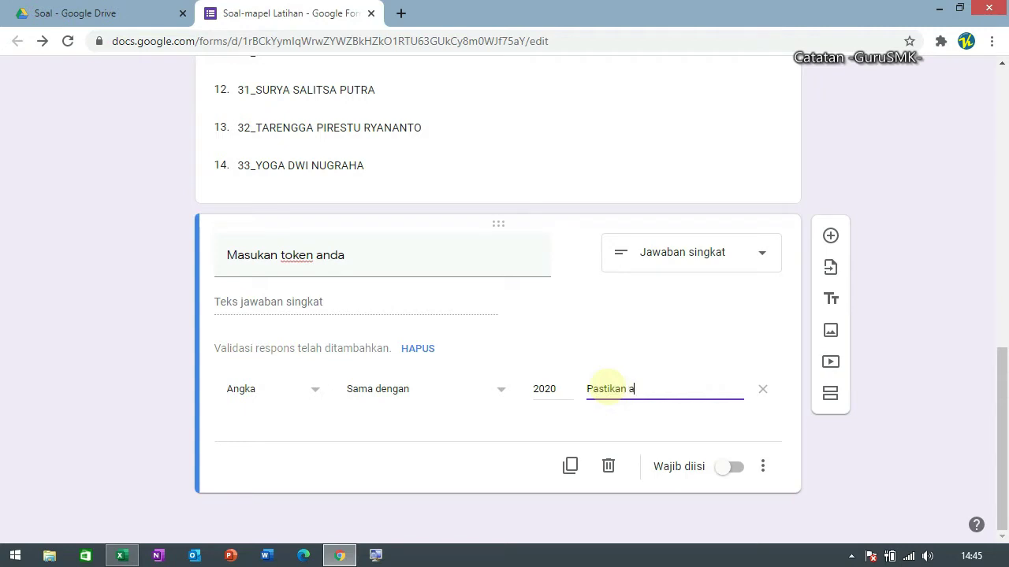
pyautogui.press('BackSpace')
pyautogui.write('token anda')
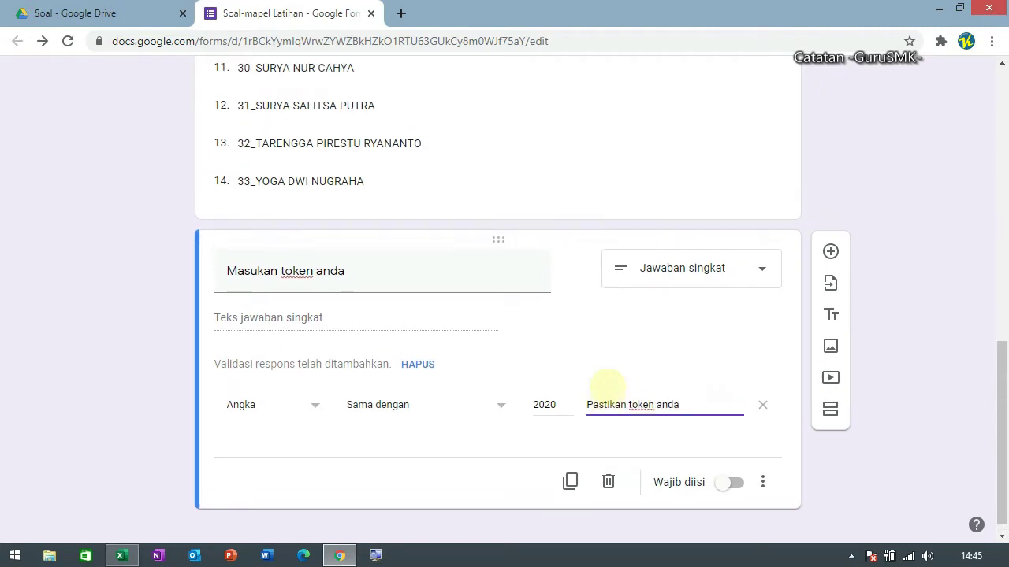
pyautogui.write(' benar')
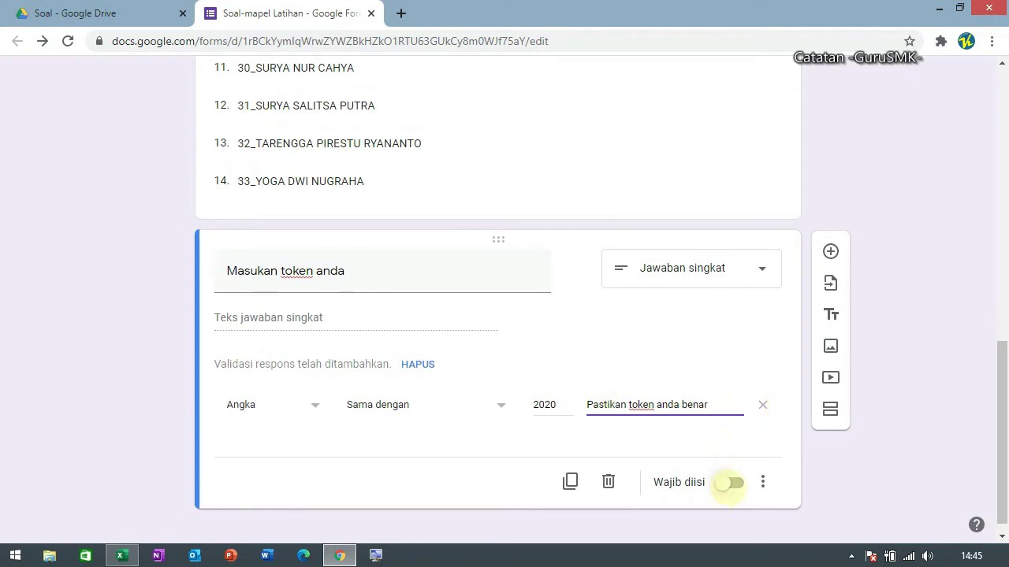
pyautogui.click(729, 483)
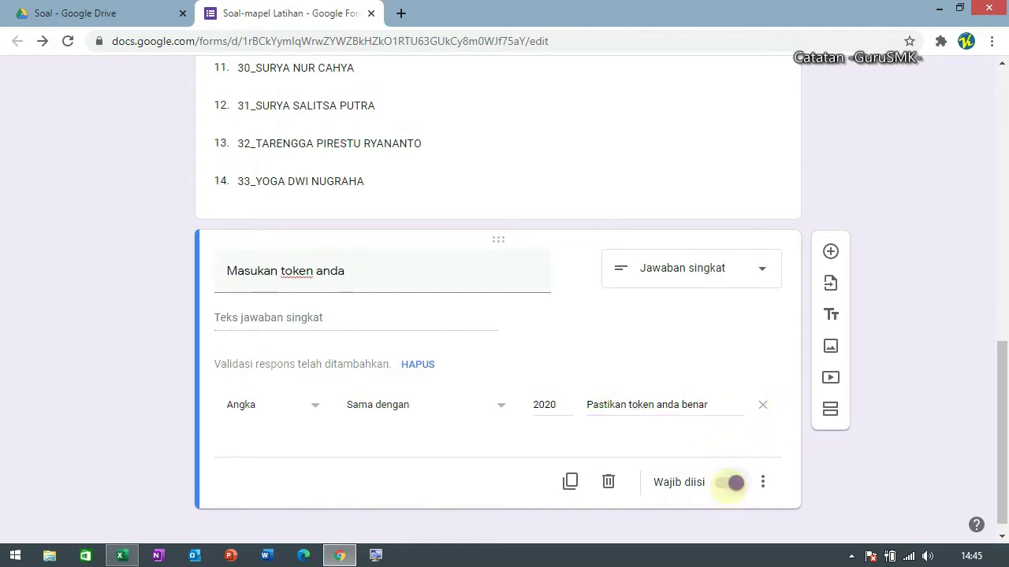
# Review the finished identity questions and add a new section after the token question.
pyautogui.scroll(10, 597, 329)
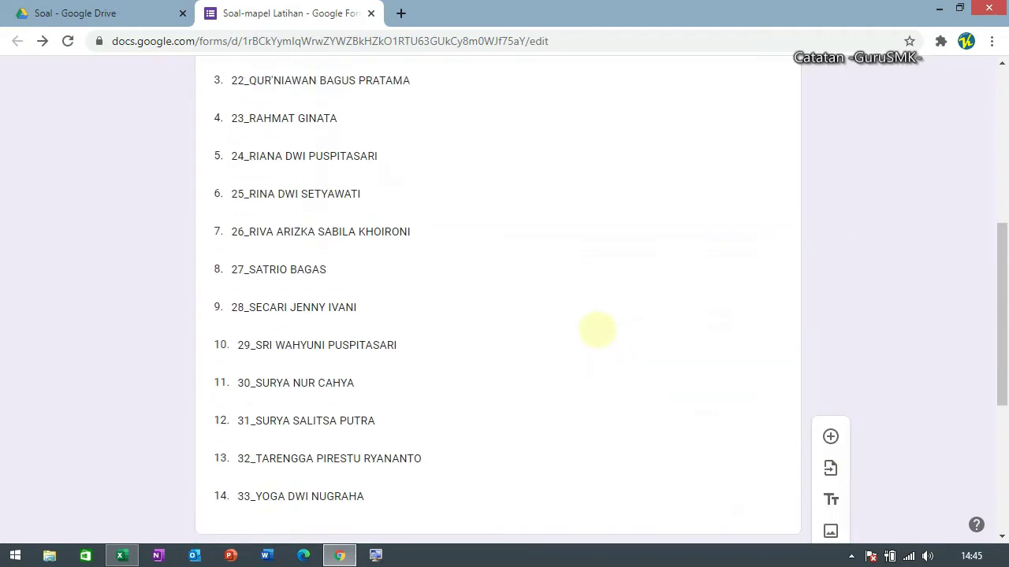
pyautogui.scroll(-5, 551, 309)
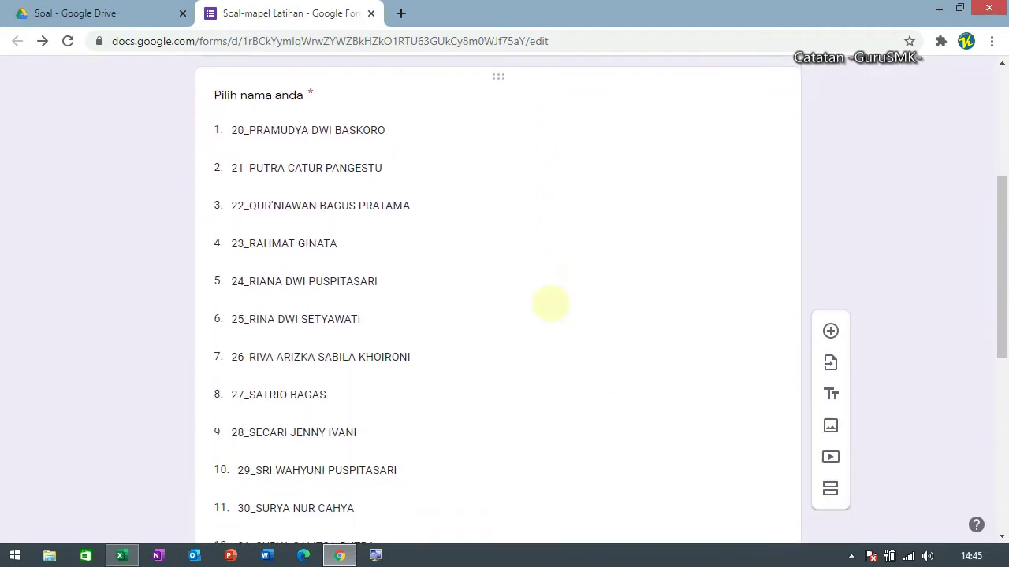
pyautogui.scroll(-4, 554, 293)
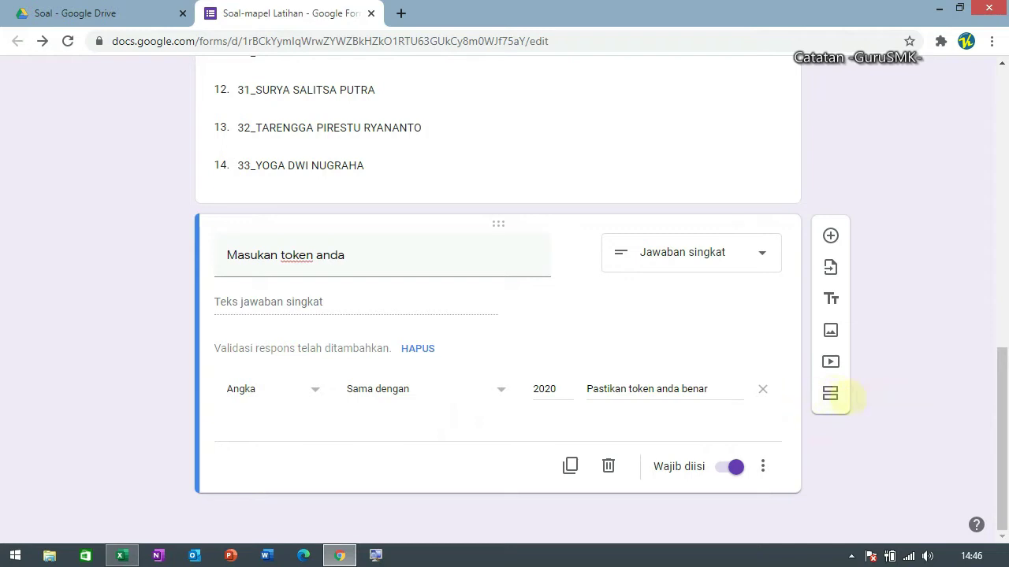
pyautogui.click(830, 394)
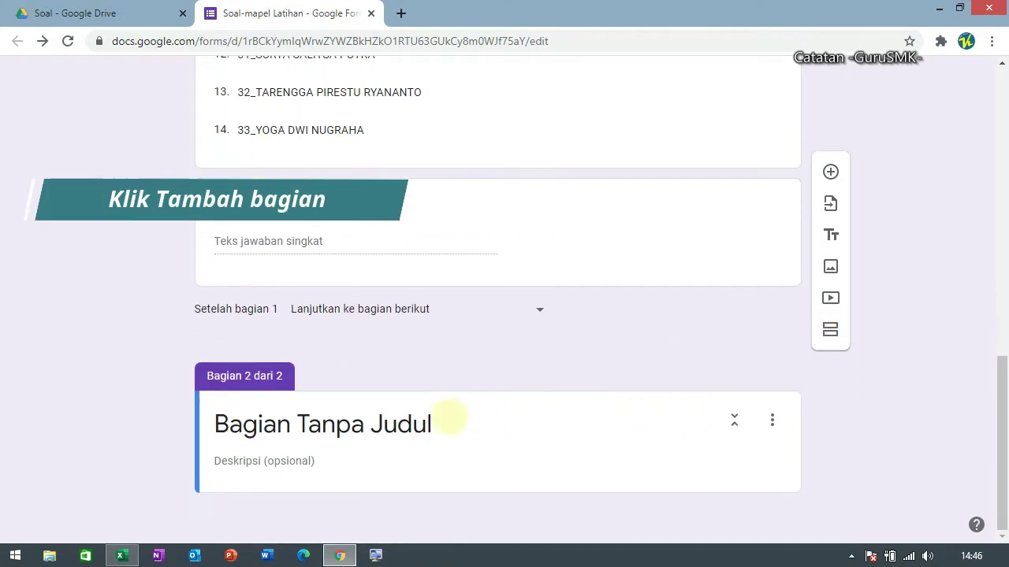
# Title the new second section "Kerjakan Soal berikut".
pyautogui.click(461, 430)
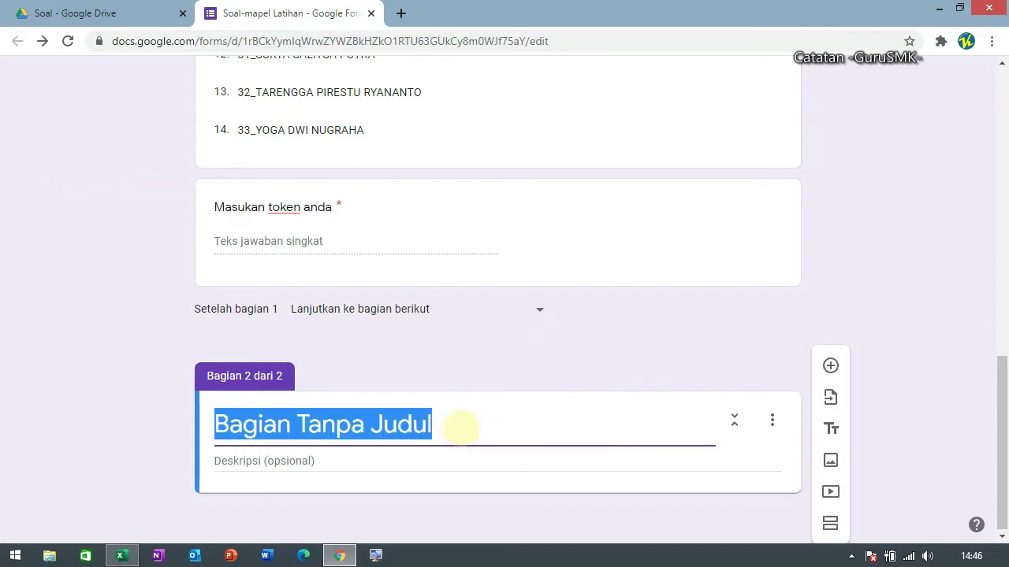
pyautogui.write('Ker')
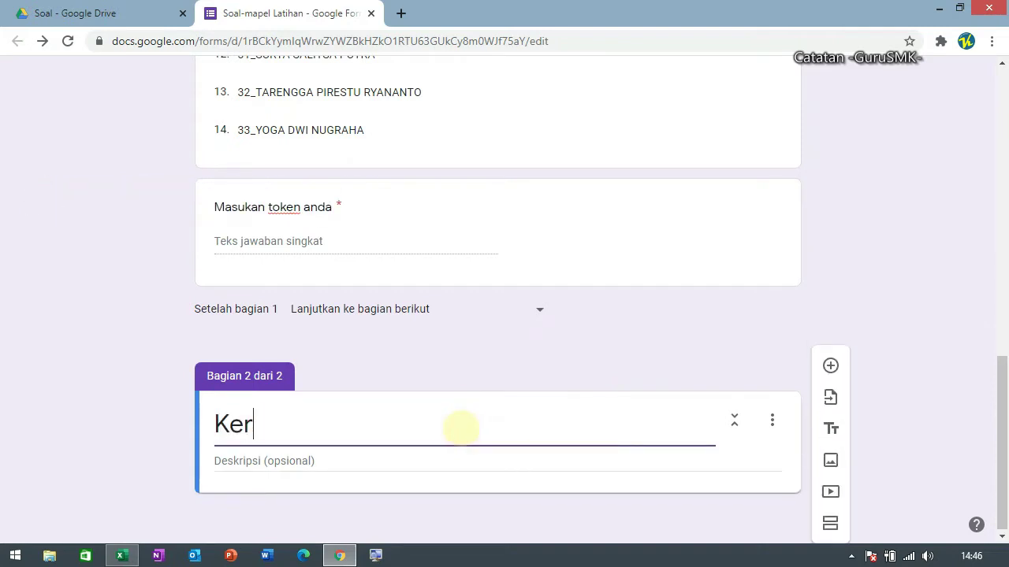
pyautogui.write('jan Soal ')
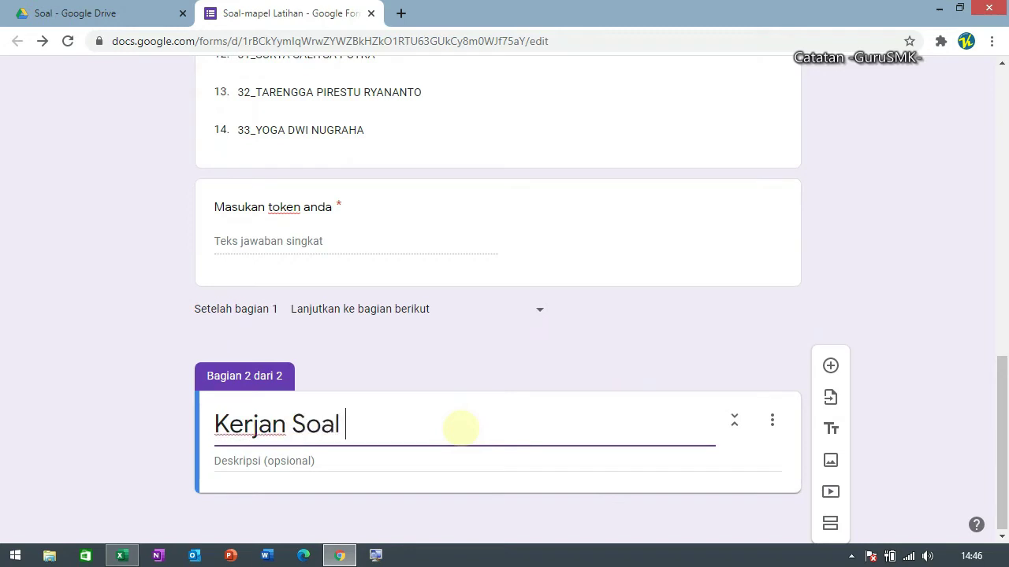
pyautogui.write('berikut')
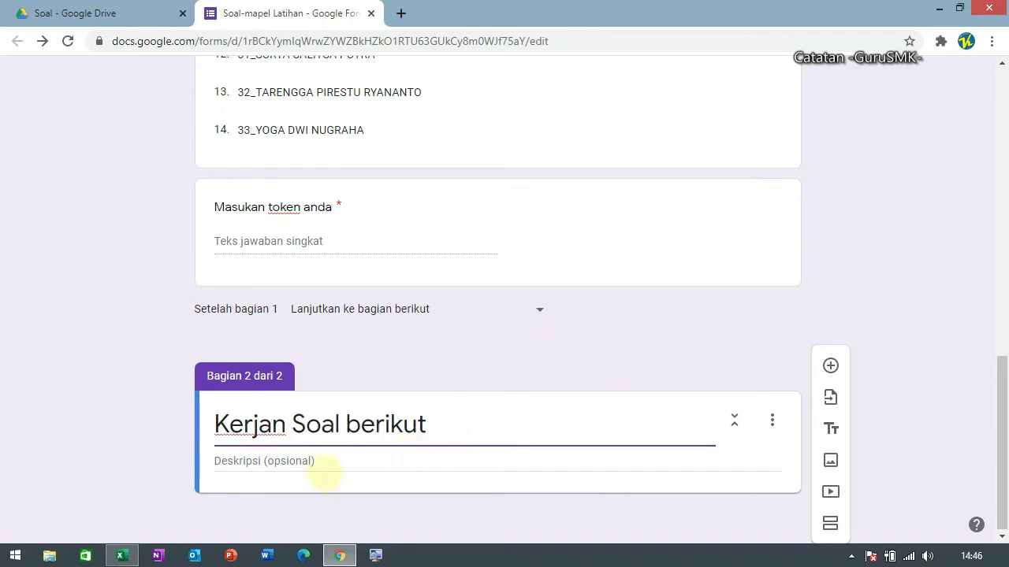
pyautogui.click(319, 461)
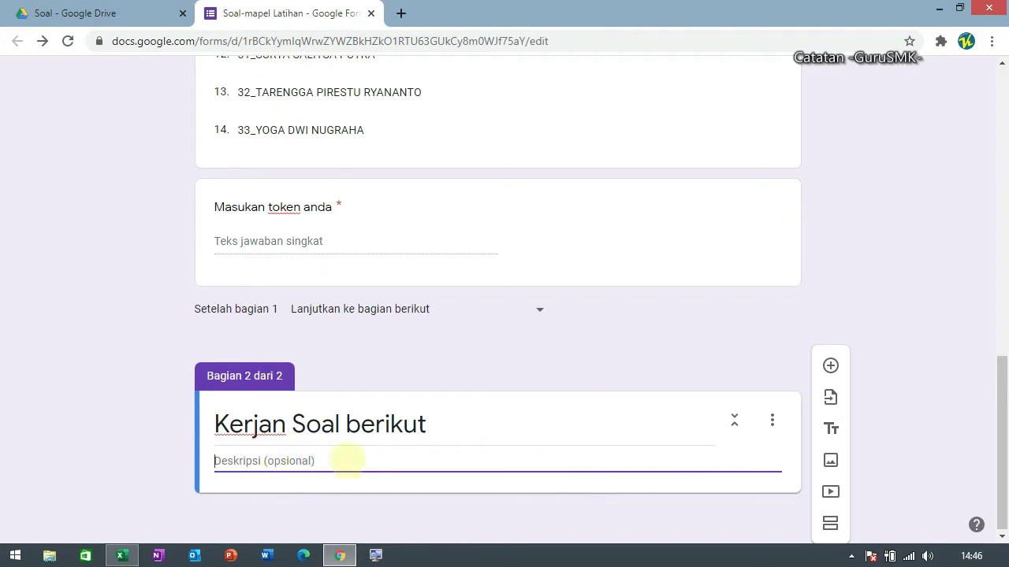
pyautogui.tripleClick(268, 424)
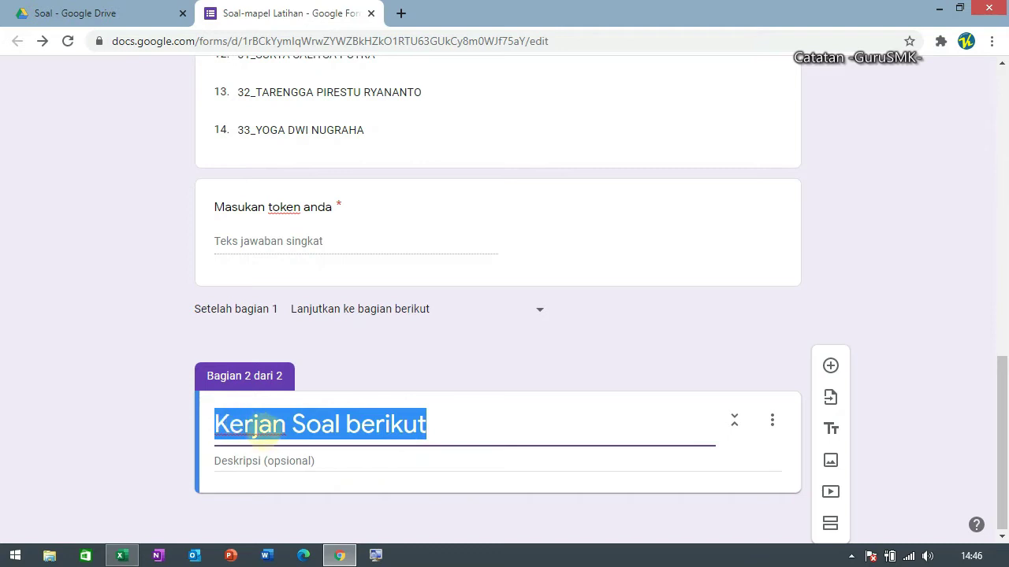
pyautogui.click(273, 424)
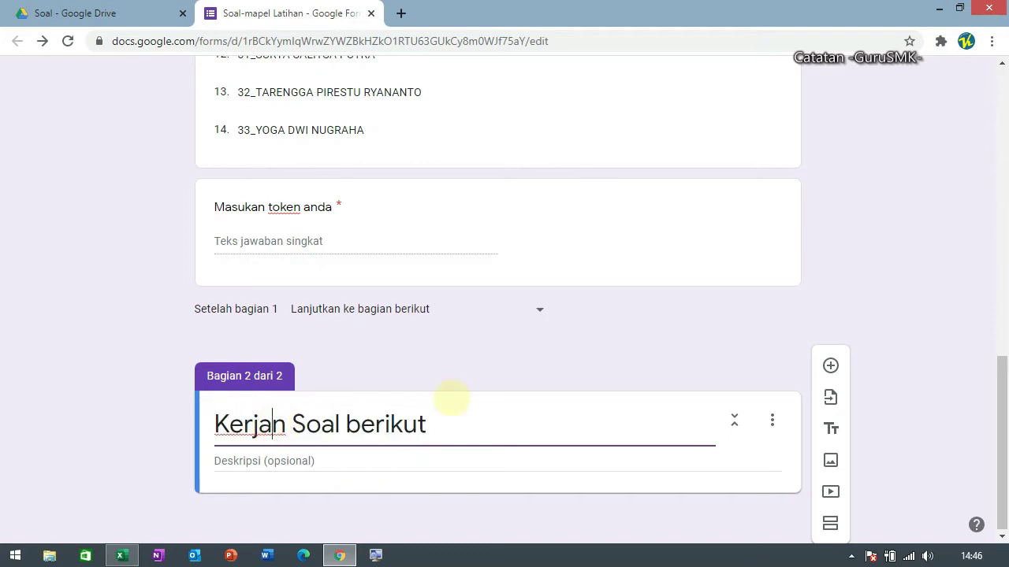
pyautogui.write('kan')
pyautogui.press('Delete')
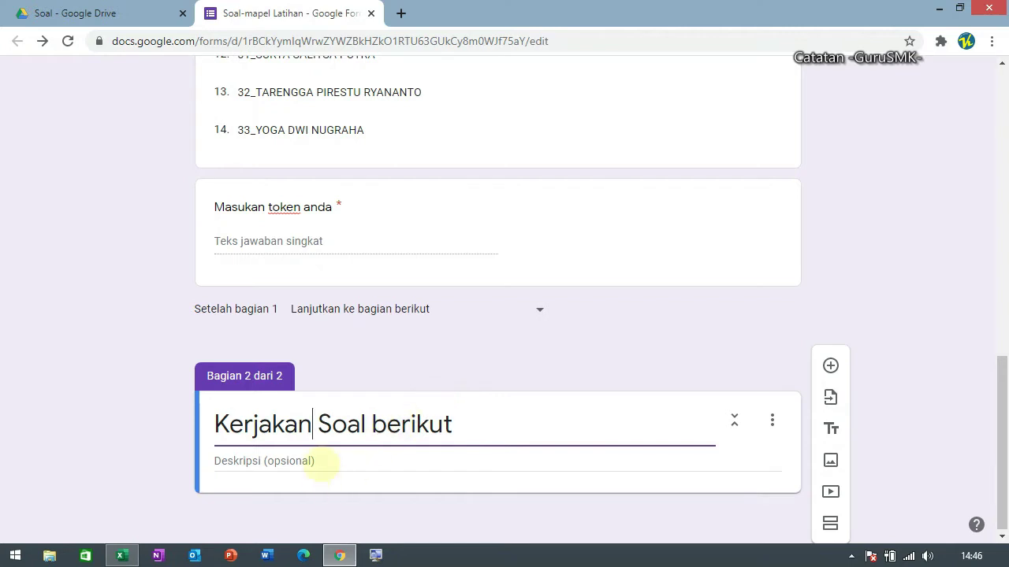
# Describe section 2 in two lines: "1. Kerjakan soal yang paling mudah" and "2. Pastikan klik KIRIM untuk mengakhiri".
pyautogui.click(323, 462)
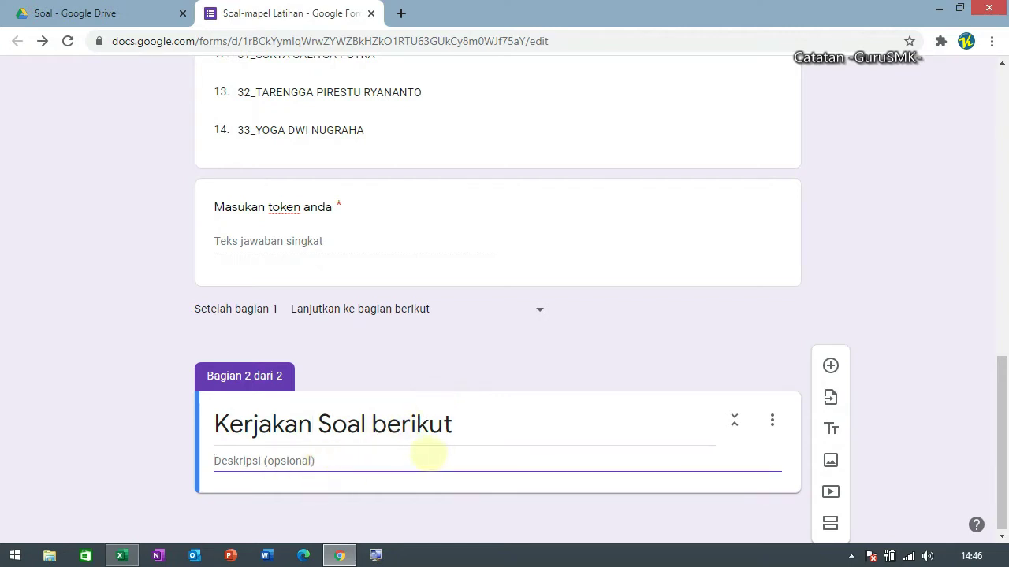
pyautogui.write('1. K')
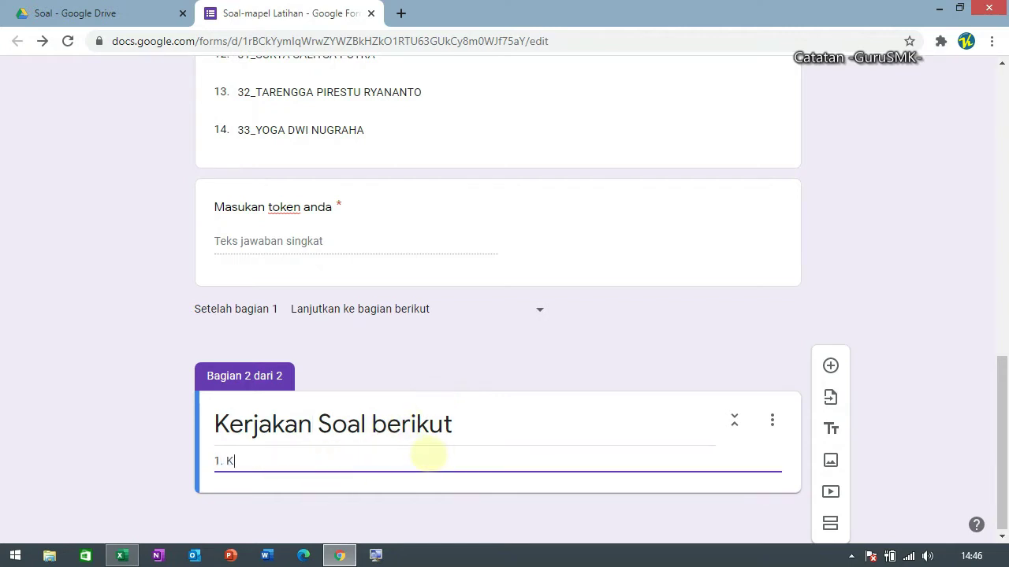
pyautogui.write('erjakan soal yang paling')
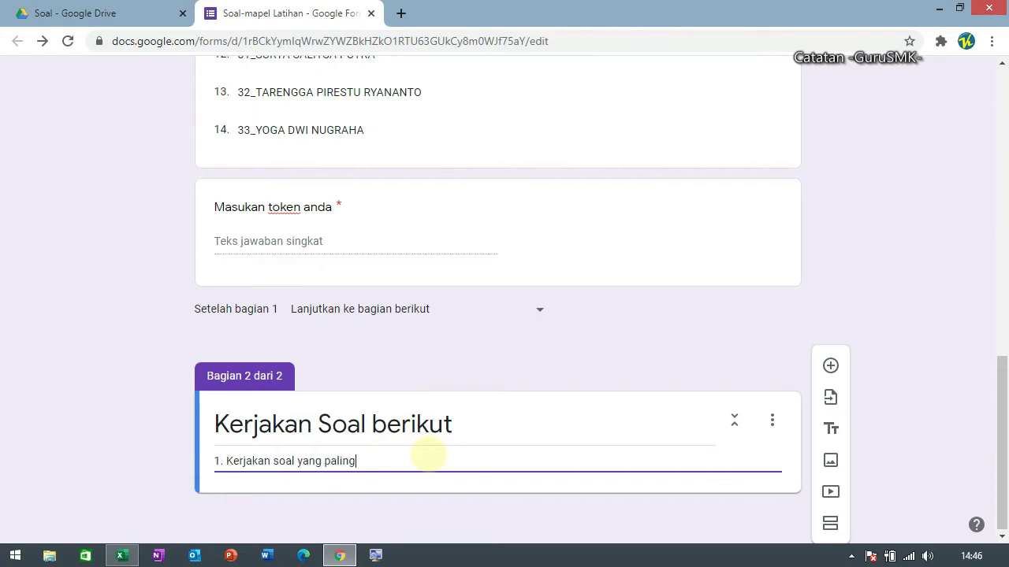
pyautogui.write(' mudah')
pyautogui.press('Return')
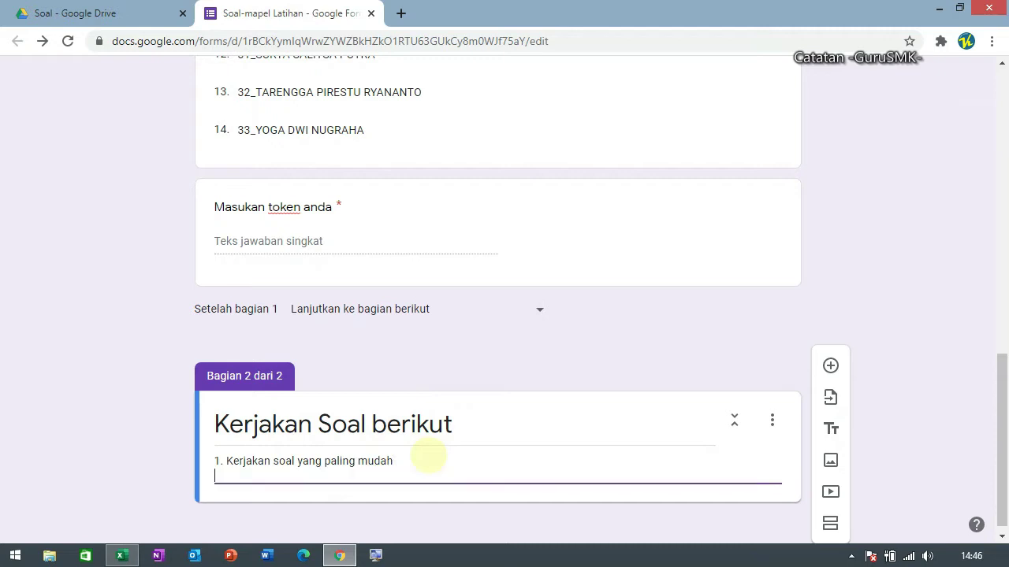
pyautogui.write('2. Pastikan klik KIRIM untuk mengak')
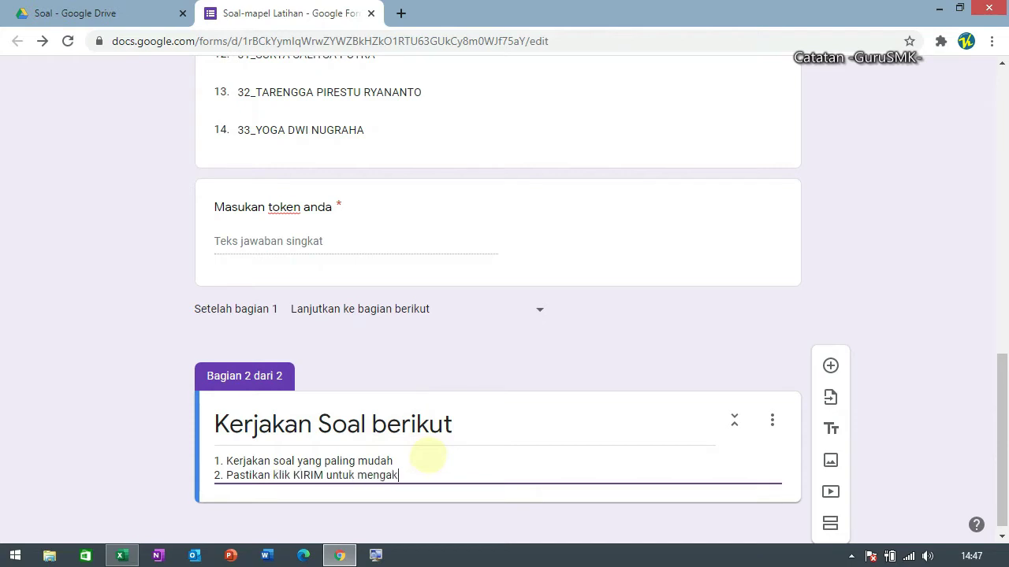
pyautogui.write('hiri')
pyautogui.scroll(-1, 450, 462)
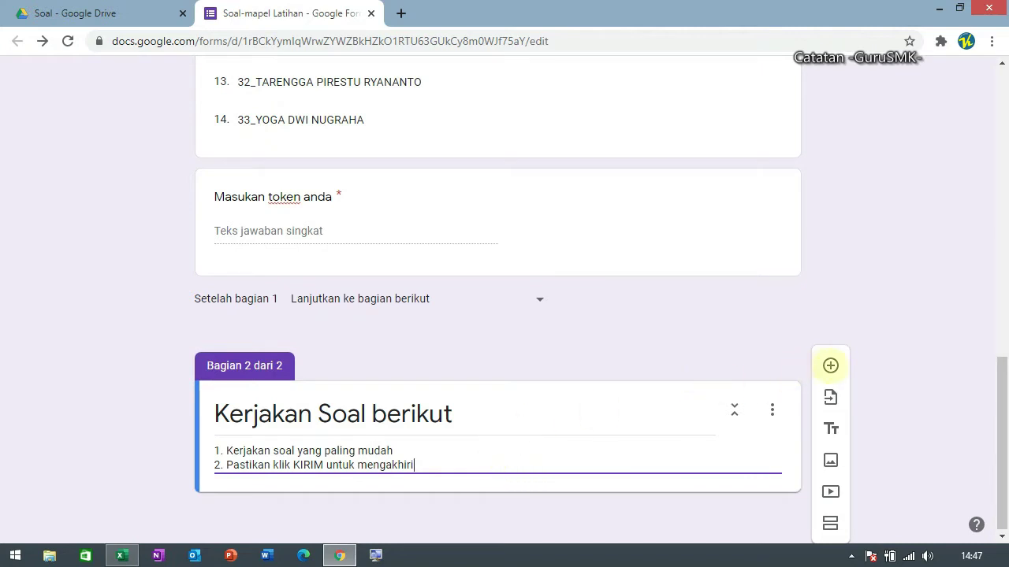
# Add a new question below the header of section 2.
pyautogui.click(831, 366)
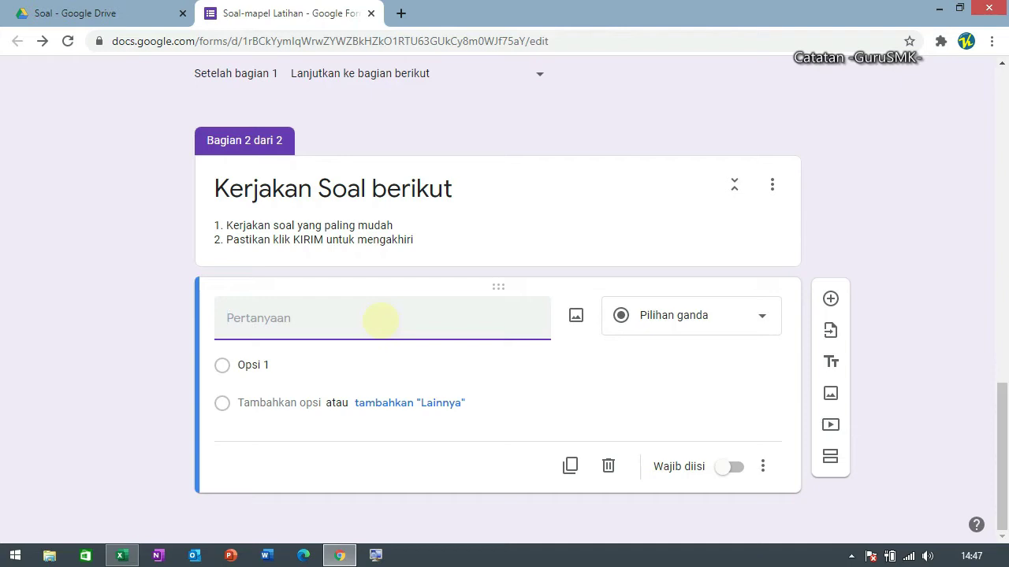
pyautogui.write('Soal 1')
pyautogui.press('BackSpace')
pyautogui.press('BackSpace')
pyautogui.press('BackSpace')
pyautogui.press('BackSpace')
pyautogui.press('BackSpace')
pyautogui.press('BackSpace')
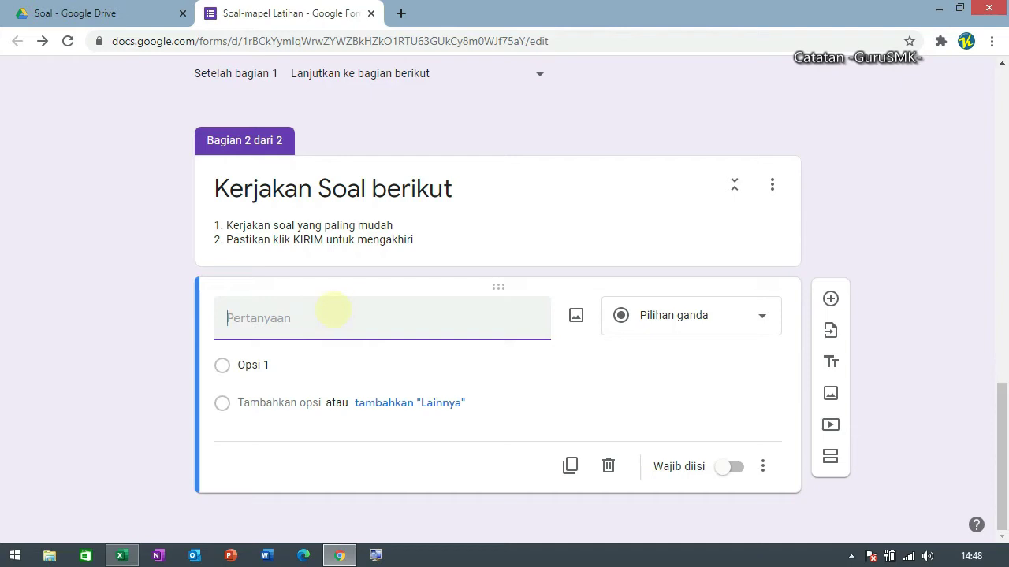
pyautogui.write('Soal 1')
pyautogui.press('BackSpace')
pyautogui.press('BackSpace')
pyautogui.press('BackSpace')
pyautogui.press('BackSpace')
pyautogui.press('BackSpace')
# Enter "Pertanyaan nomor 1" as the text of the new question in section 2.
pyautogui.write('Pertanyaan nomoer')
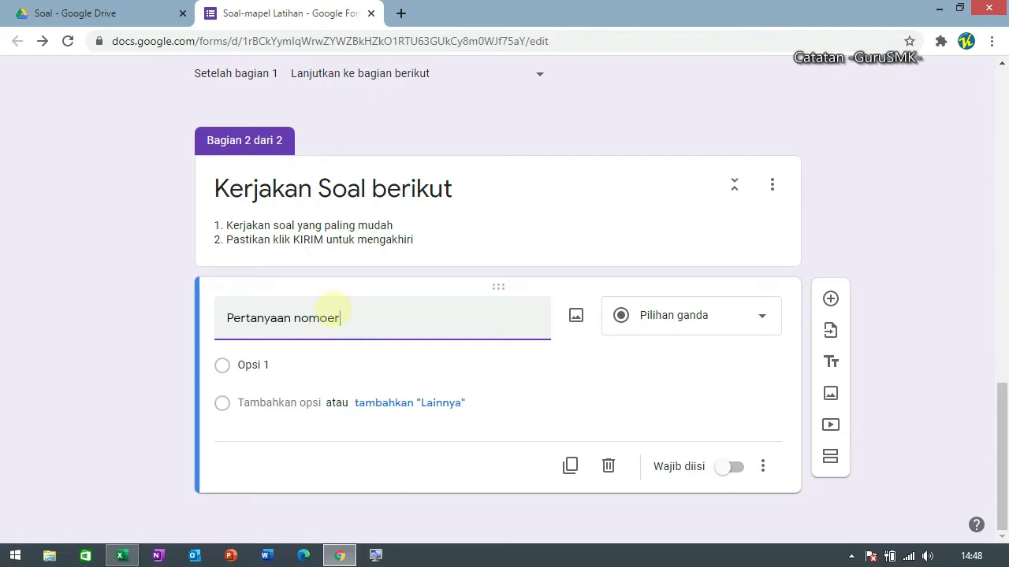
pyautogui.press('BackSpace')
pyautogui.write('r 1')
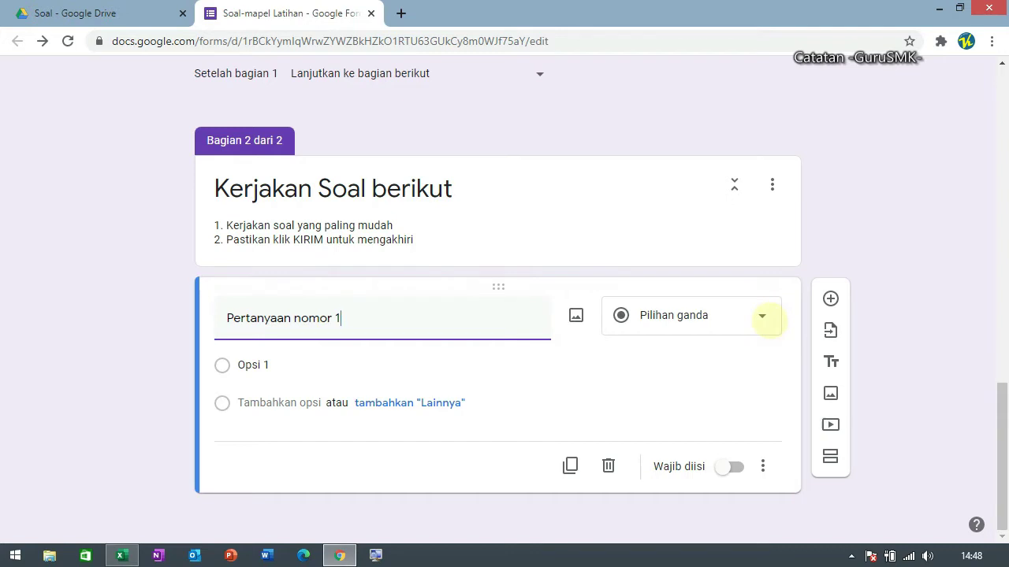
# Try the Jawaban singkat and Paragraf answer types on the "Pertanyaan nomor 1" question and return it to Pilihan ganda.
pyautogui.click(762, 317)
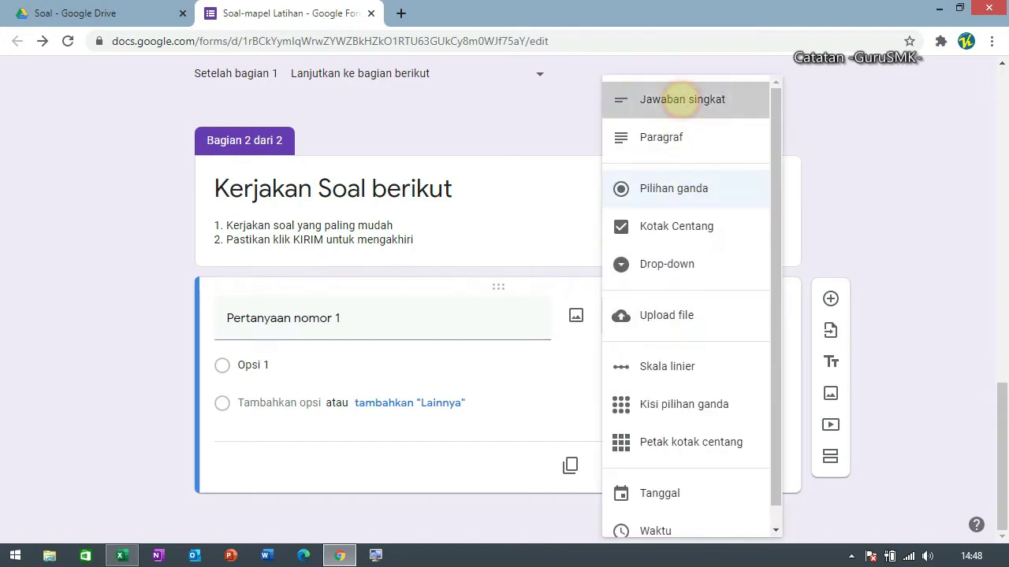
pyautogui.click(682, 99)
pyautogui.click(755, 354)
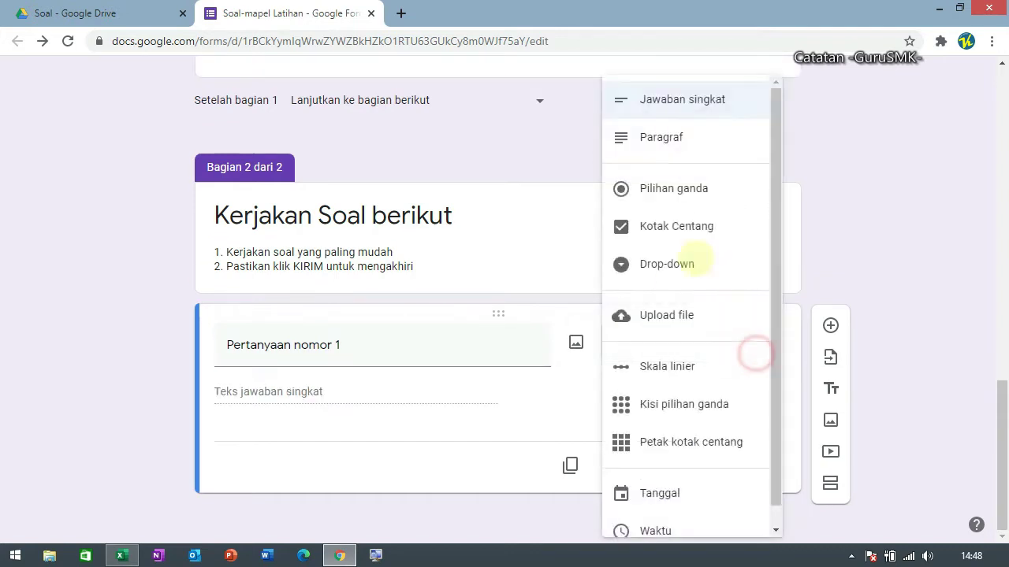
pyautogui.click(668, 135)
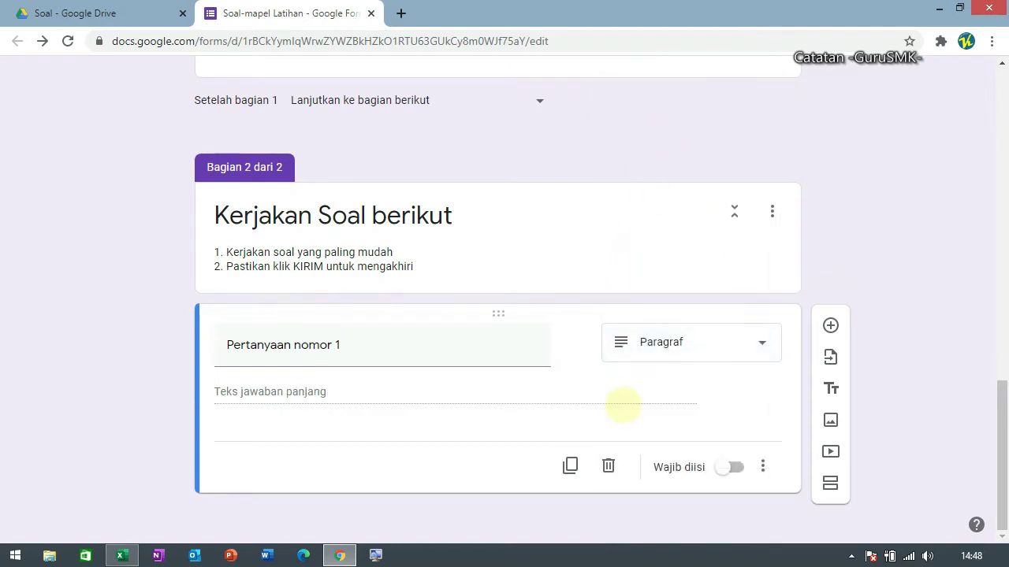
pyautogui.click(758, 344)
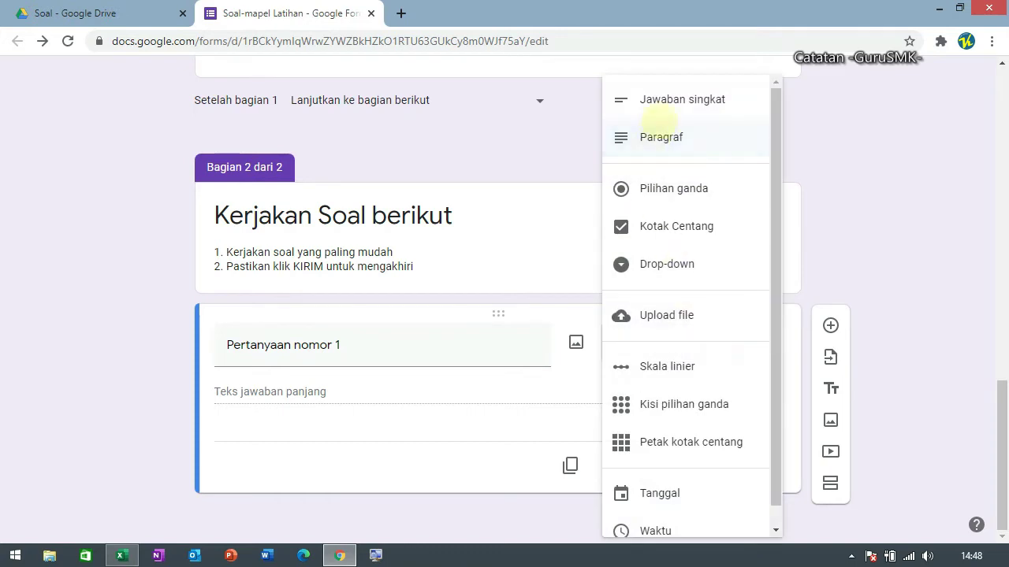
pyautogui.click(668, 102)
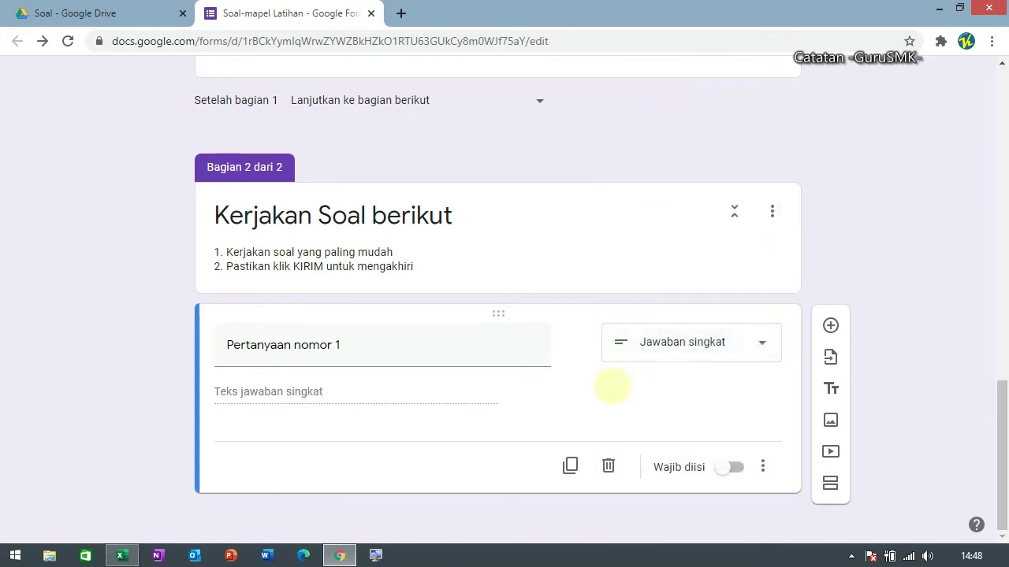
pyautogui.click(691, 342)
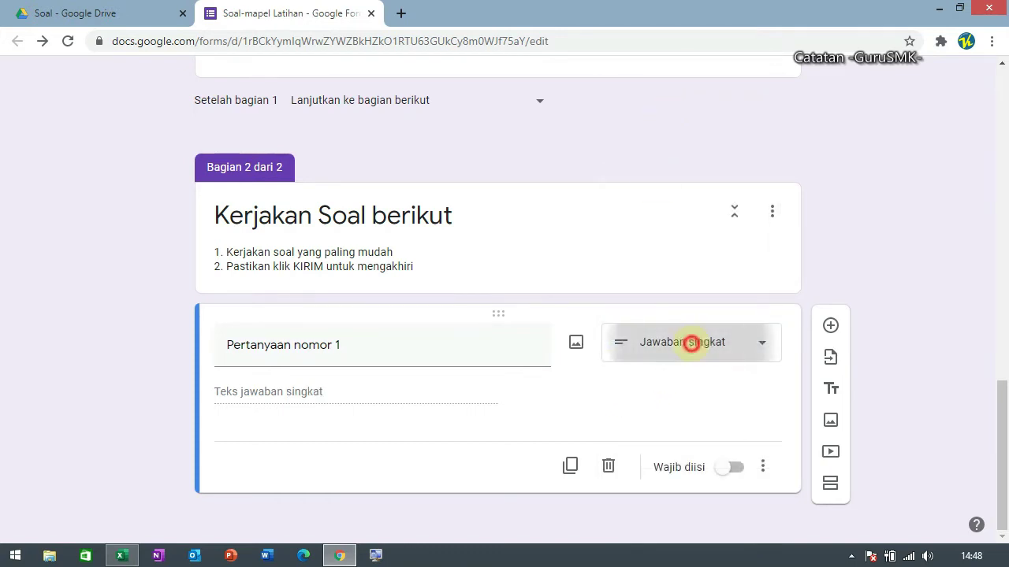
pyautogui.click(662, 138)
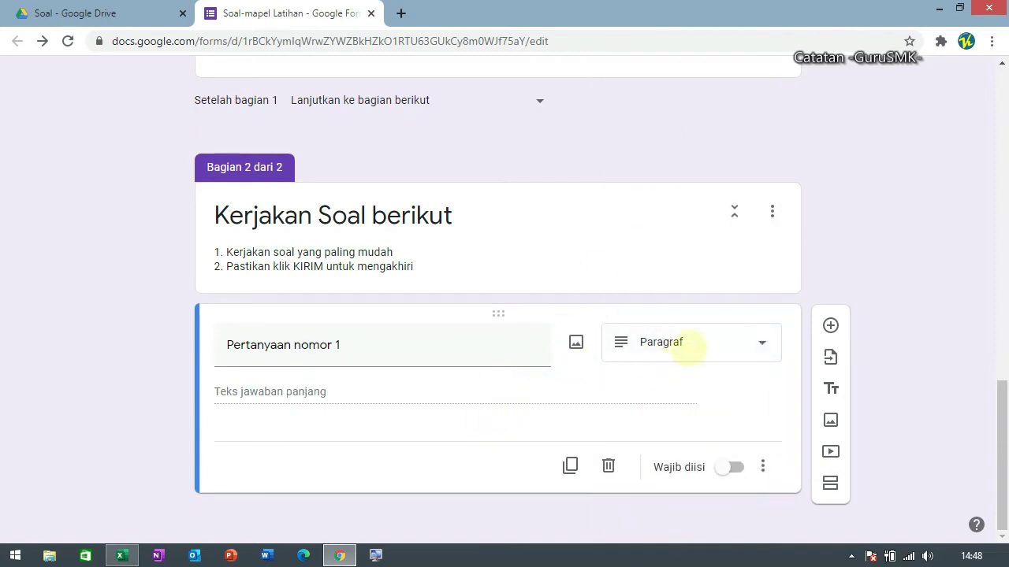
pyautogui.click(692, 342)
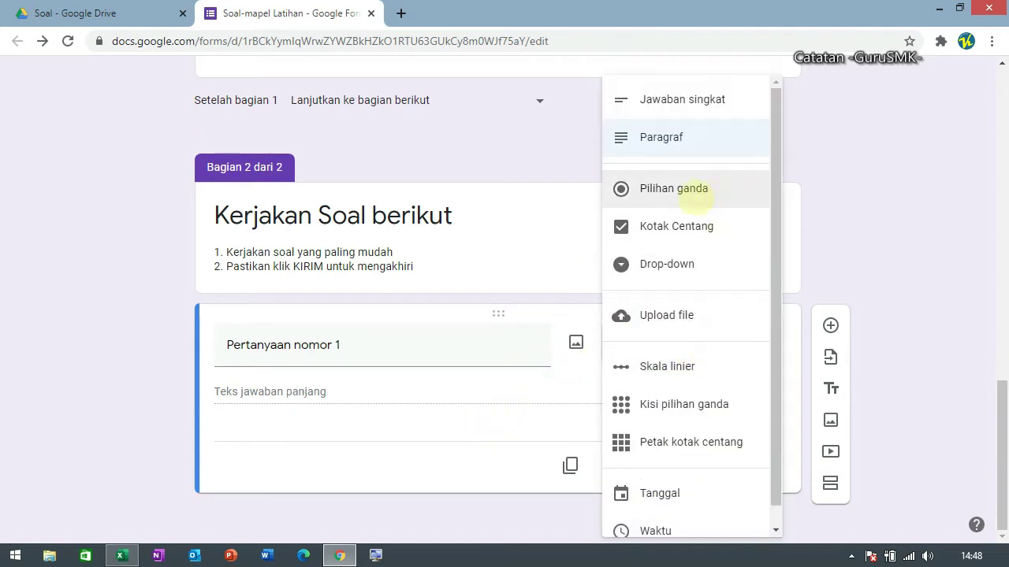
pyautogui.click(691, 194)
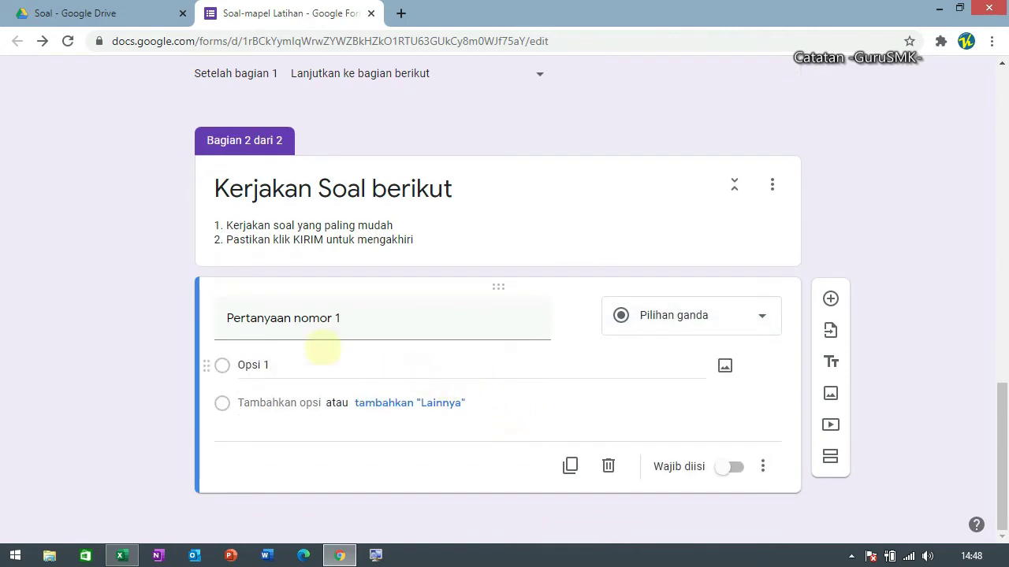
# Name the question's first answer option "lawaban a" and add a second option "jawaban b".
pyautogui.click(248, 365)
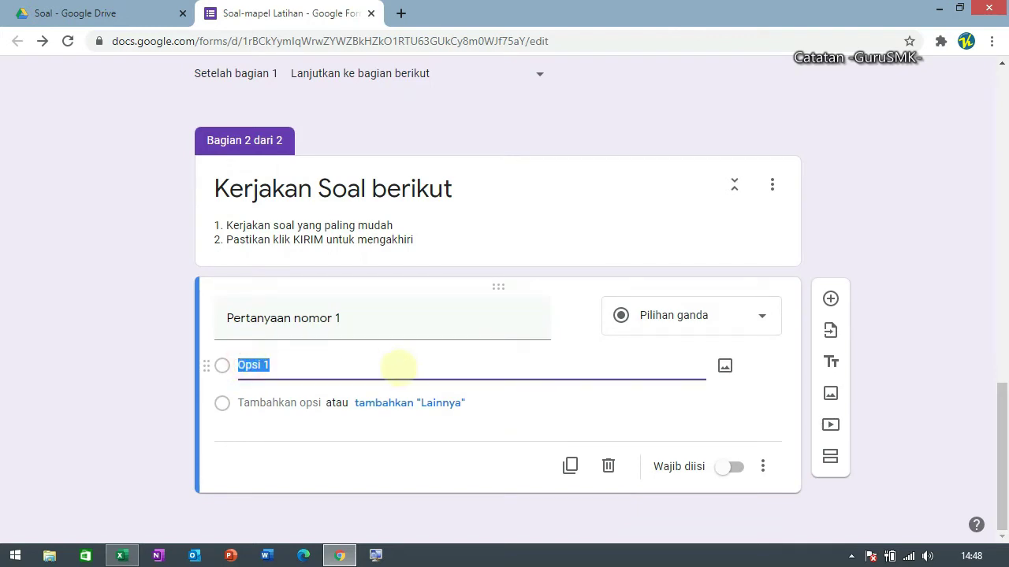
pyautogui.write('lawaban 1')
pyautogui.press('BackSpace')
pyautogui.write('a')
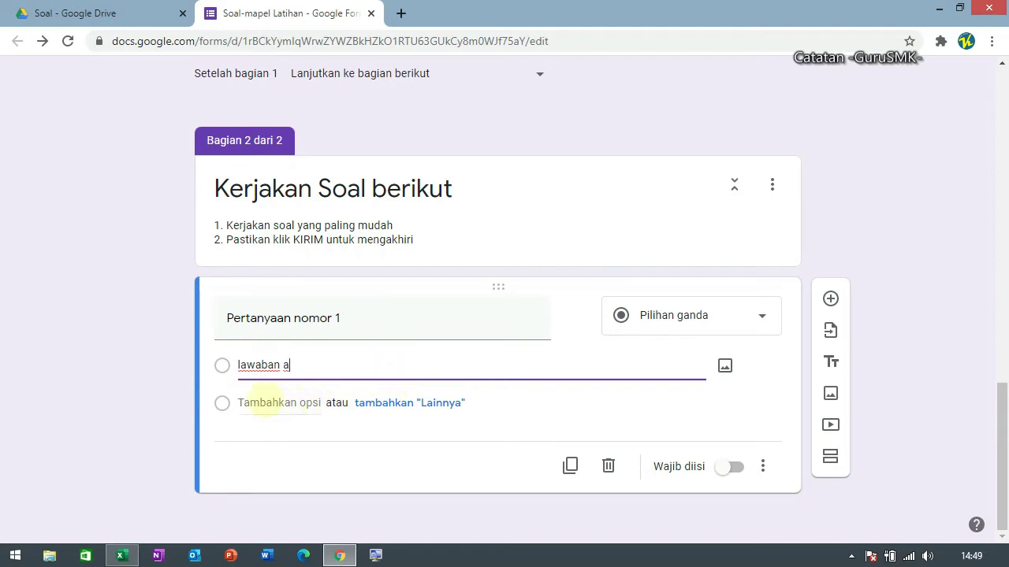
pyautogui.click(252, 404)
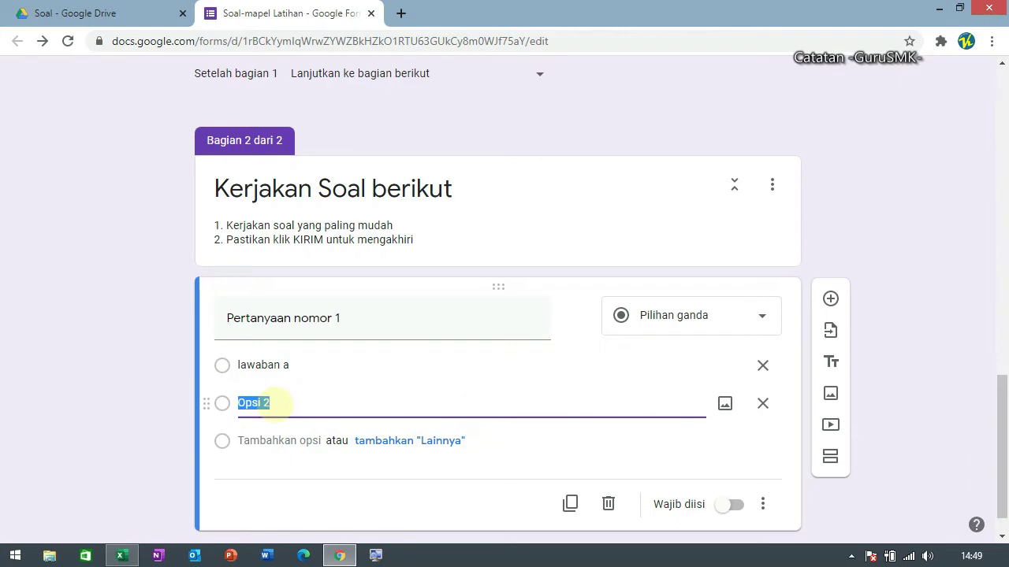
pyautogui.write('jawaban b')
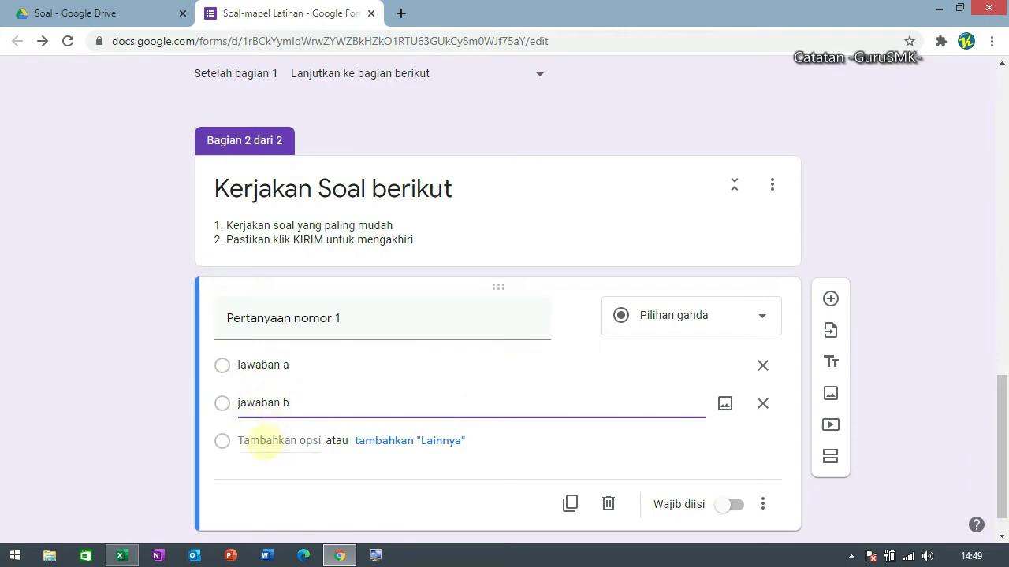
# Add three more answer options, "jawaban c", "jawaban d" and "jawaban e", to the "Pertanyaan nomor 1" question.
pyautogui.click(261, 442)
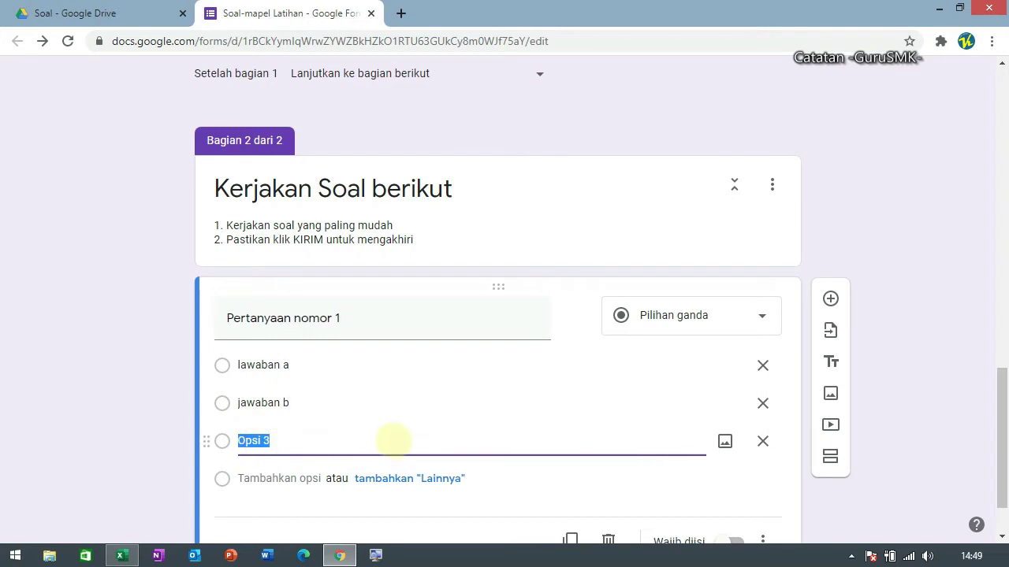
pyautogui.write('jawaban c')
pyautogui.click(305, 478)
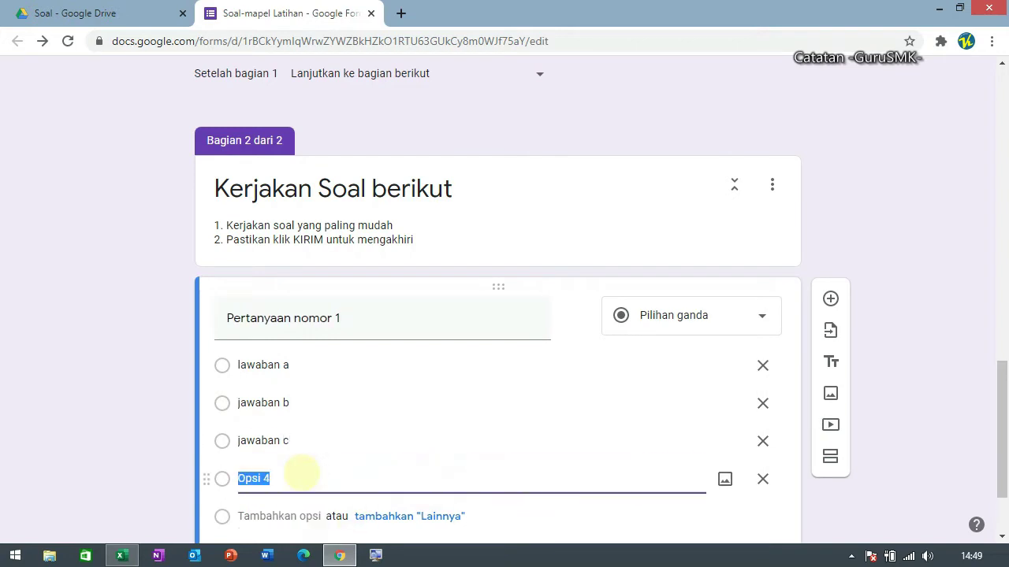
pyautogui.write('jawaban d')
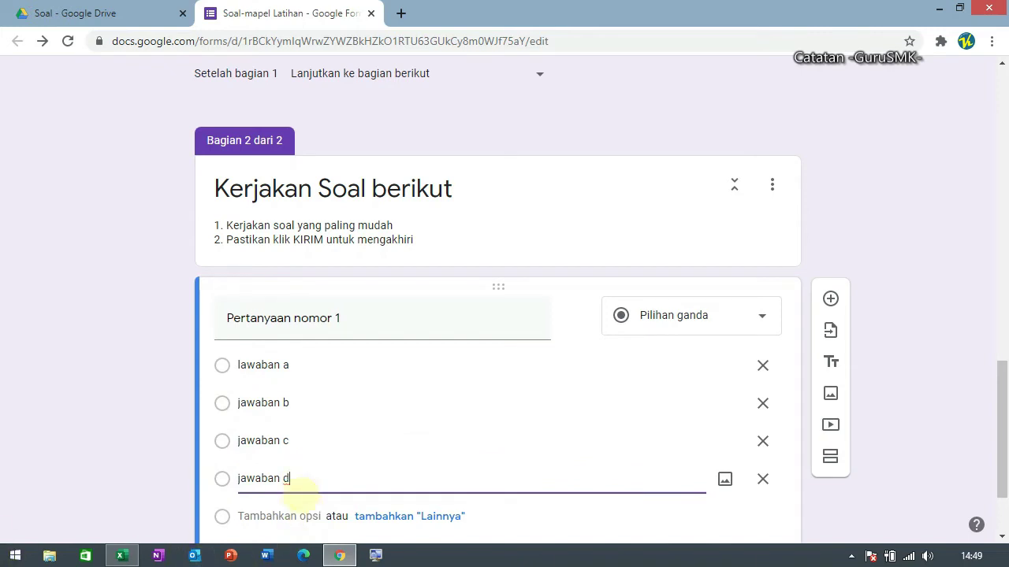
pyautogui.click(286, 516)
pyautogui.write('j')
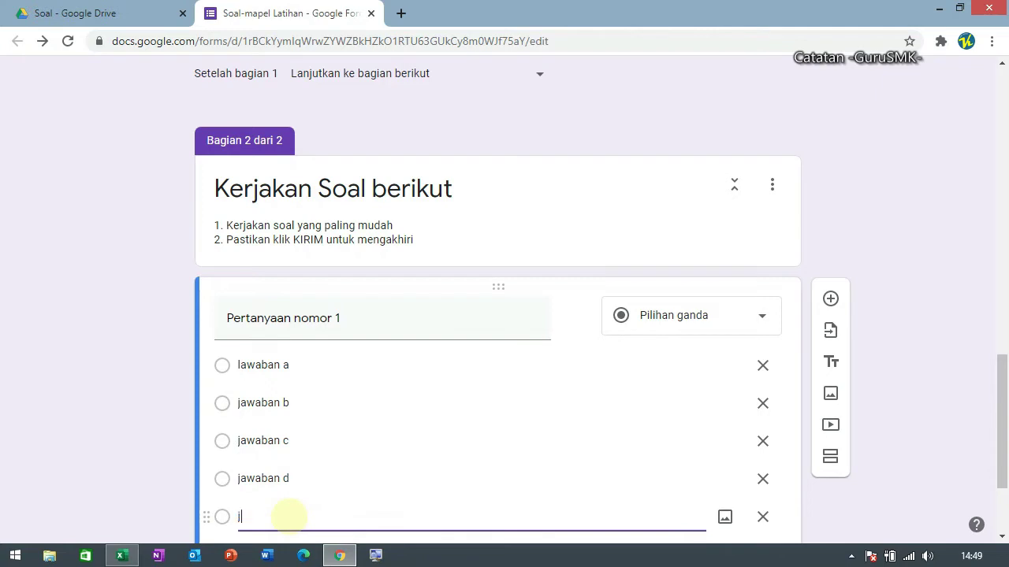
pyautogui.write('a')
pyautogui.press('BackSpace')
pyautogui.write('awaban e')
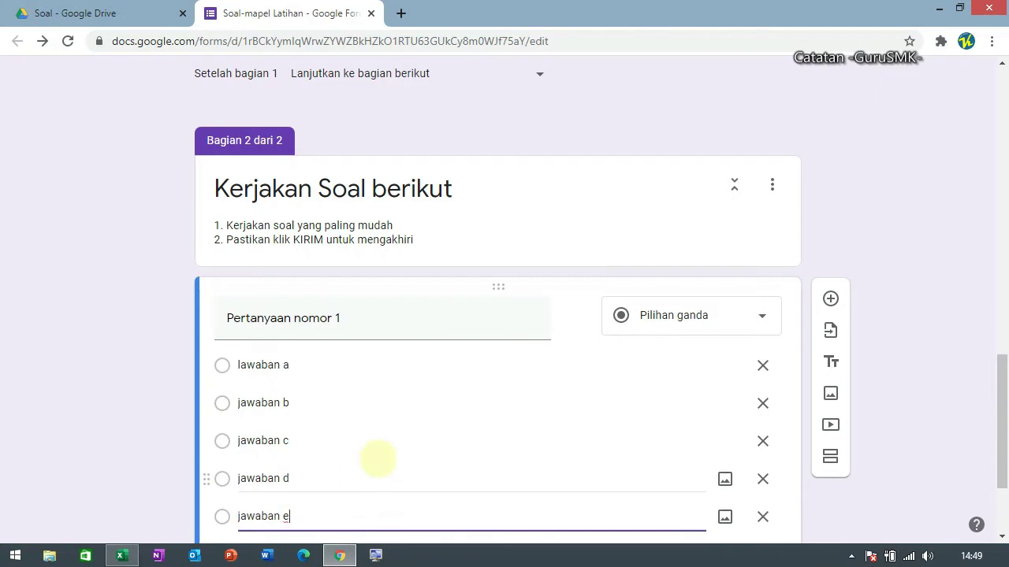
# Add a new question below "Pertanyaan nomor 1" with the text "Pertanyaan nomor 2".
pyautogui.scroll(-2, 387, 457)
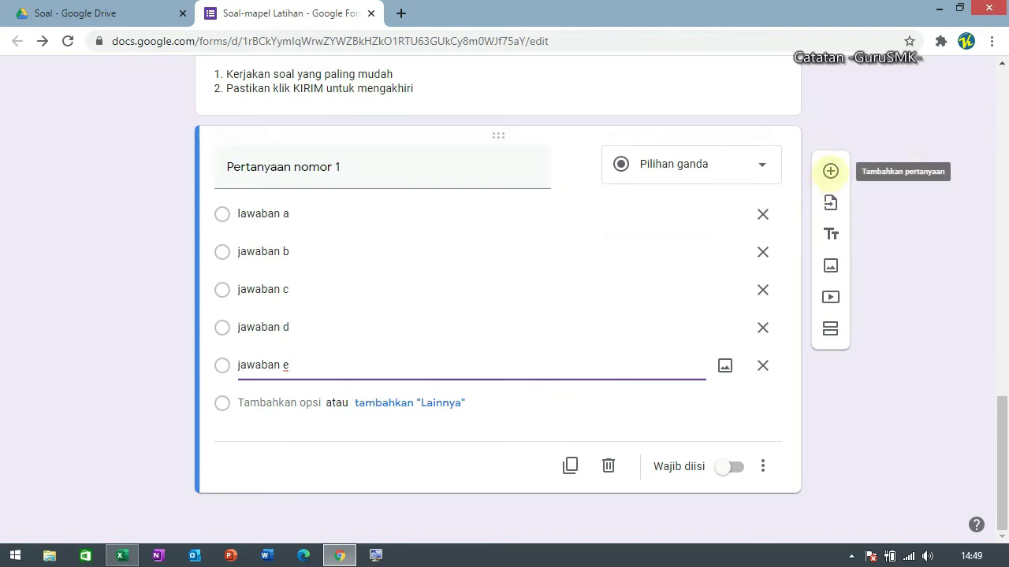
pyautogui.click(830, 171)
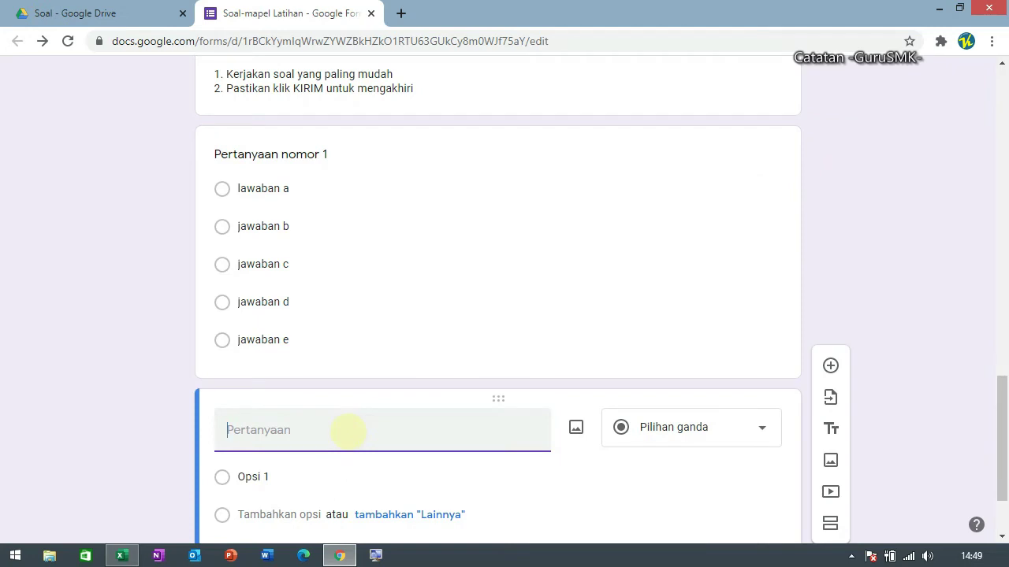
pyautogui.write('Pertanyaan nomorr')
pyautogui.press('BackSpace')
pyautogui.press('BackSpace')
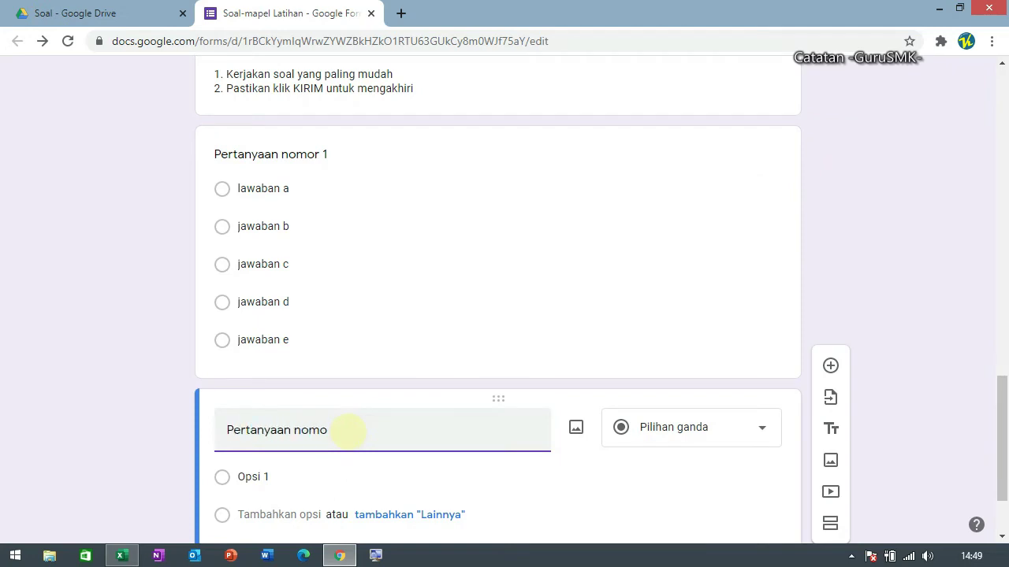
pyautogui.write('r 2')
# Give the "Pertanyaan nomor 2" question five answer options: "a", "b", "c", "d" and "e".
pyautogui.click(253, 477)
pyautogui.write('a')
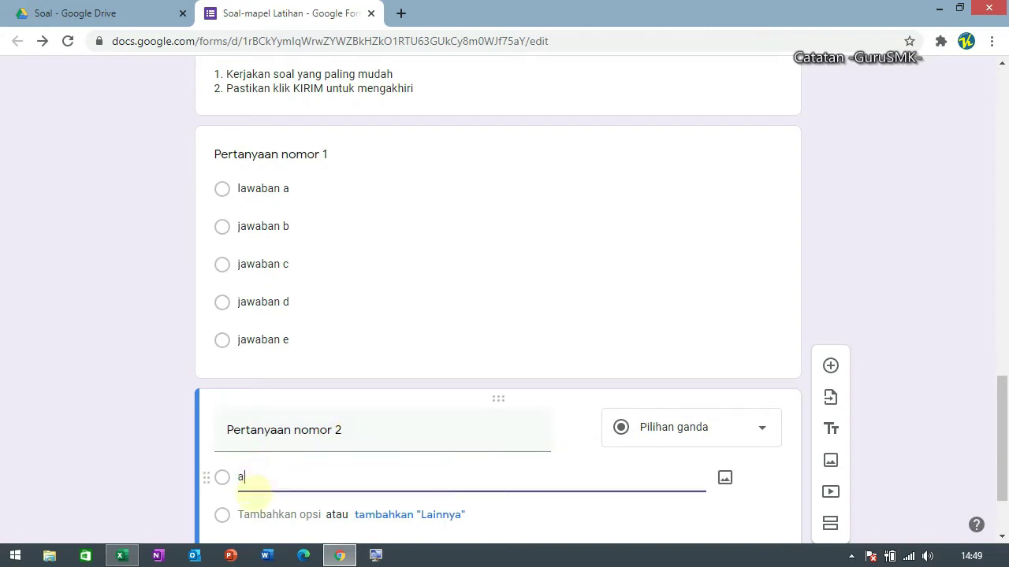
pyautogui.click(248, 514)
pyautogui.write('b')
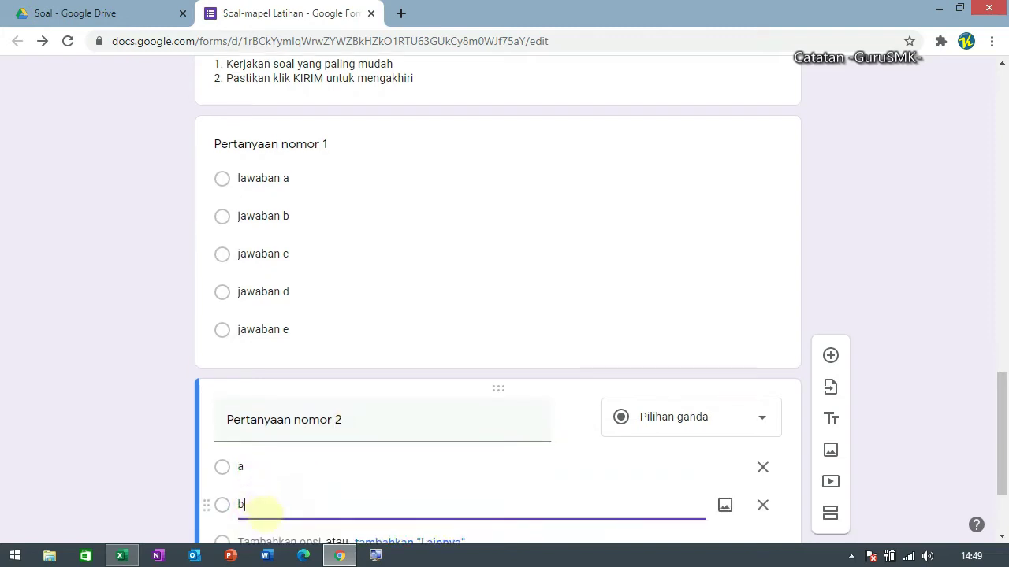
pyautogui.scroll(-2, 260, 512)
pyautogui.click(263, 403)
pyautogui.write('c')
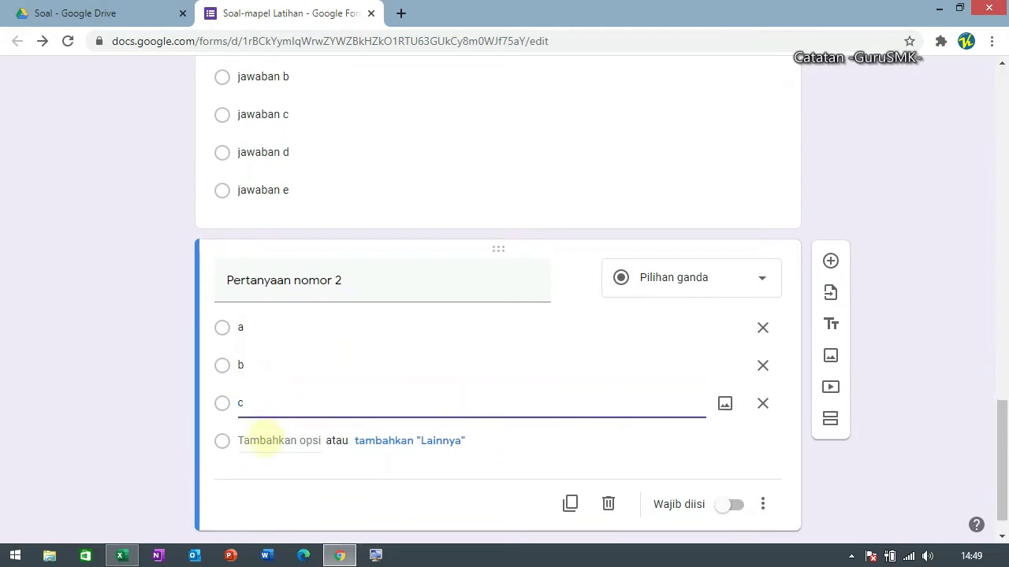
pyautogui.click(262, 441)
pyautogui.write('d')
pyautogui.click(259, 479)
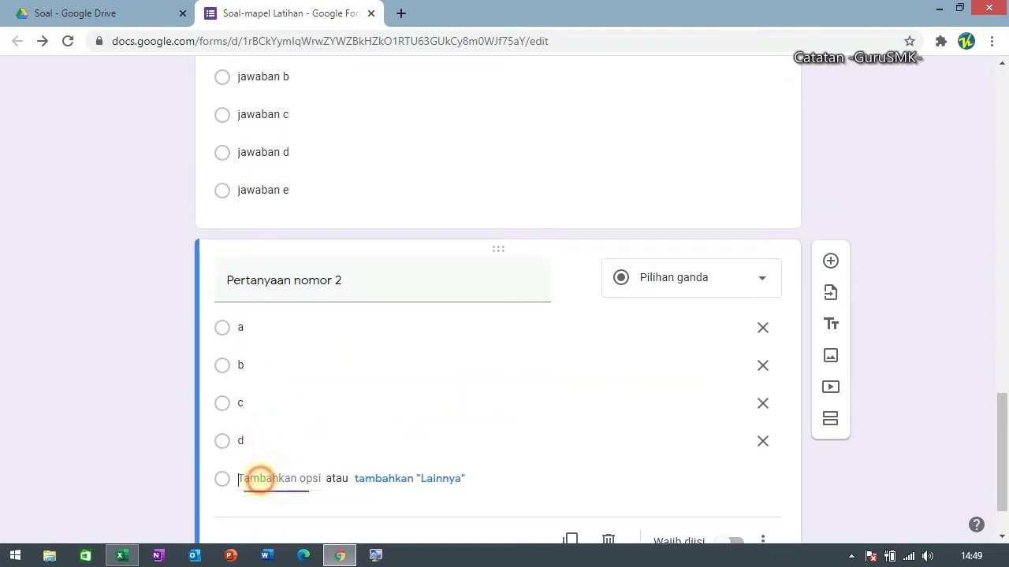
pyautogui.write('e')
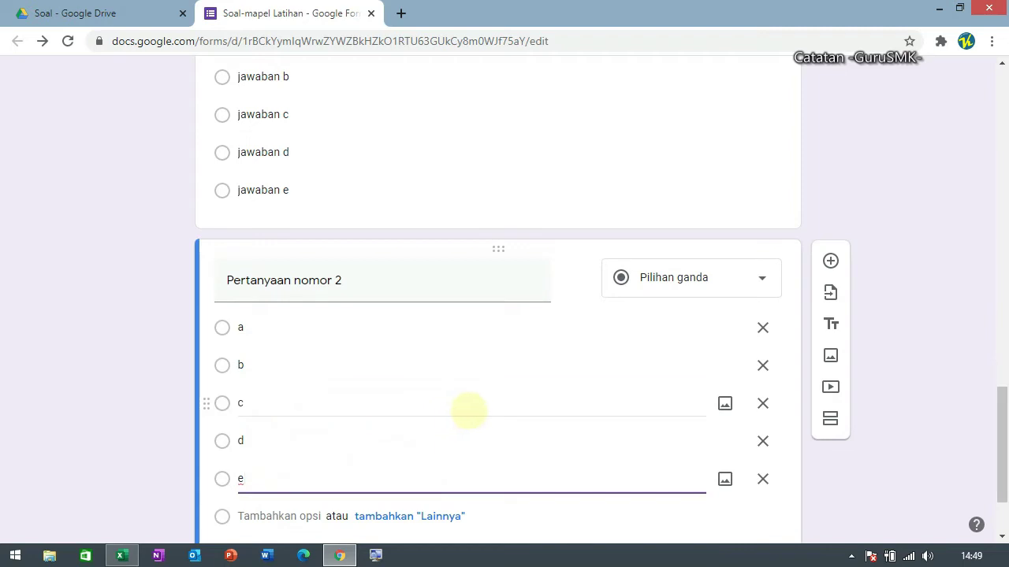
# Review the whole form, from the student identity section through the questions in section 2.
pyautogui.scroll(-2, 471, 409)
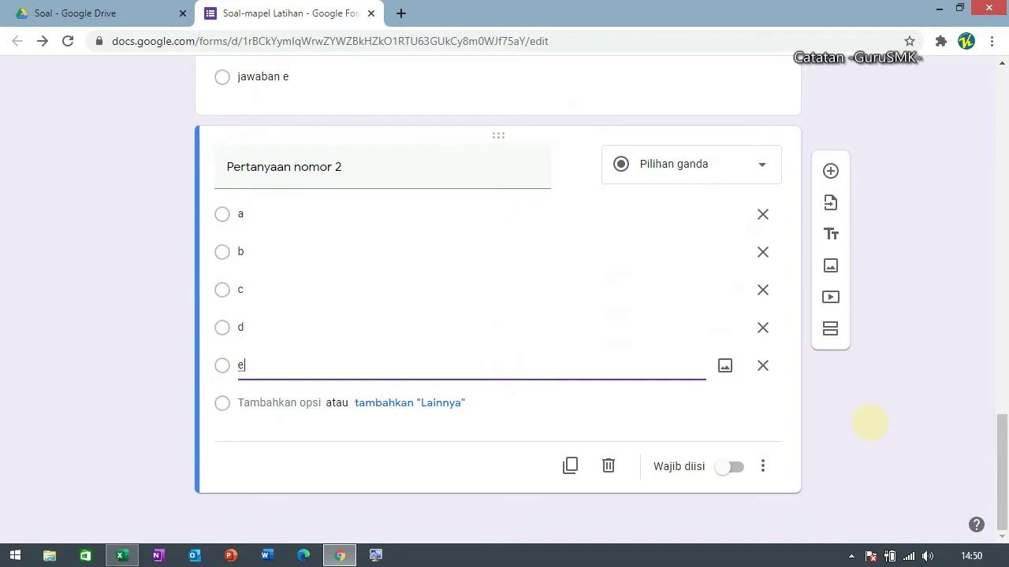
pyautogui.scroll(9, 855, 426)
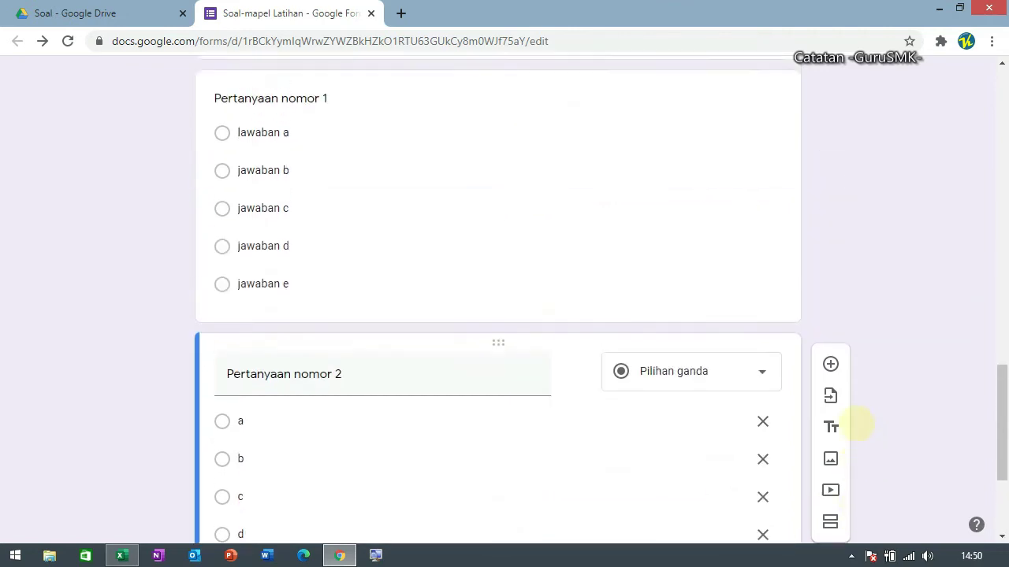
pyautogui.scroll(8, 859, 412)
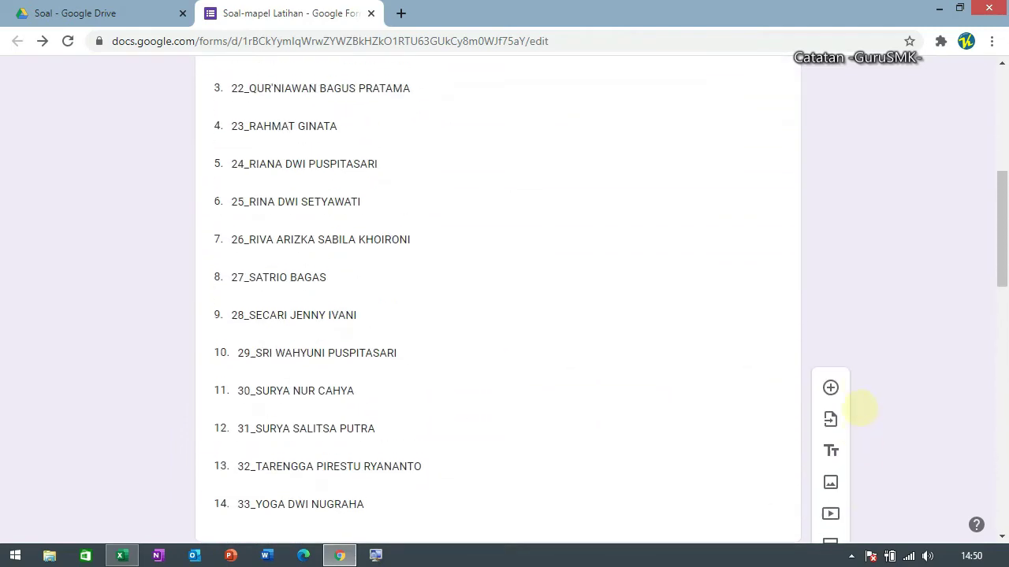
pyautogui.scroll(-8, 863, 408)
pyautogui.scroll(-2, 864, 402)
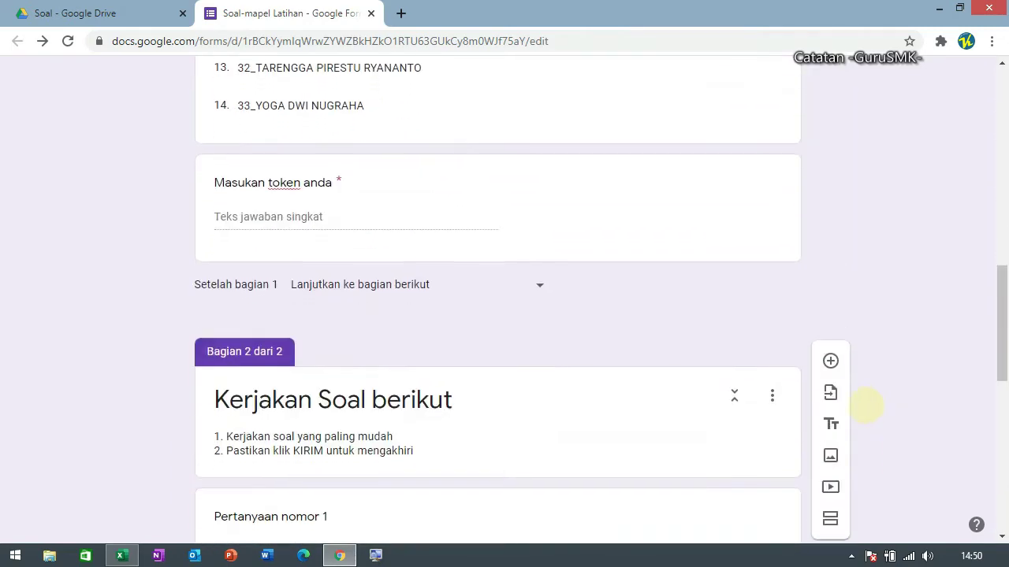
pyautogui.scroll(10, 864, 400)
pyautogui.scroll(2, 865, 401)
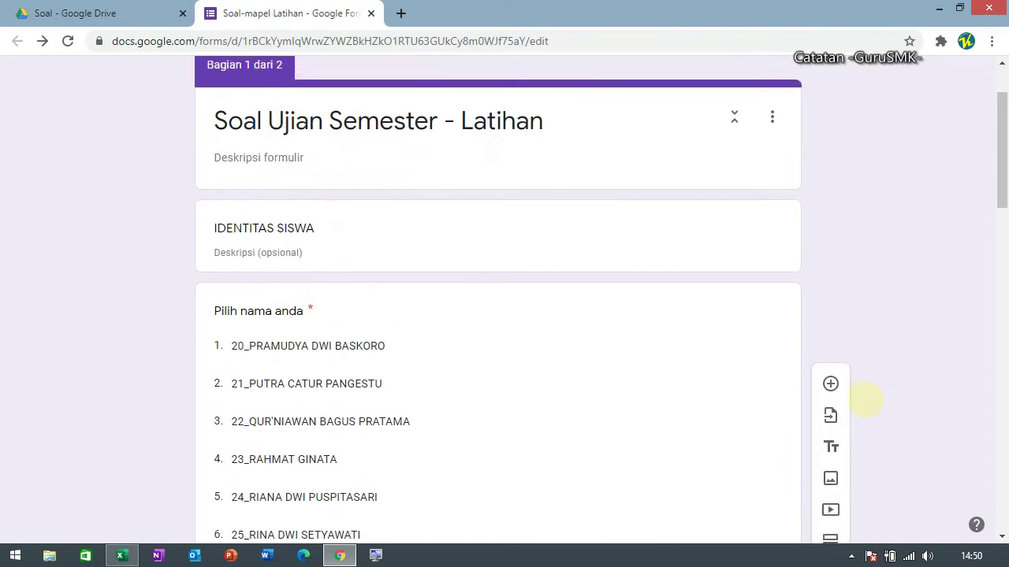
pyautogui.scroll(-8, 864, 400)
pyautogui.scroll(-4, 865, 402)
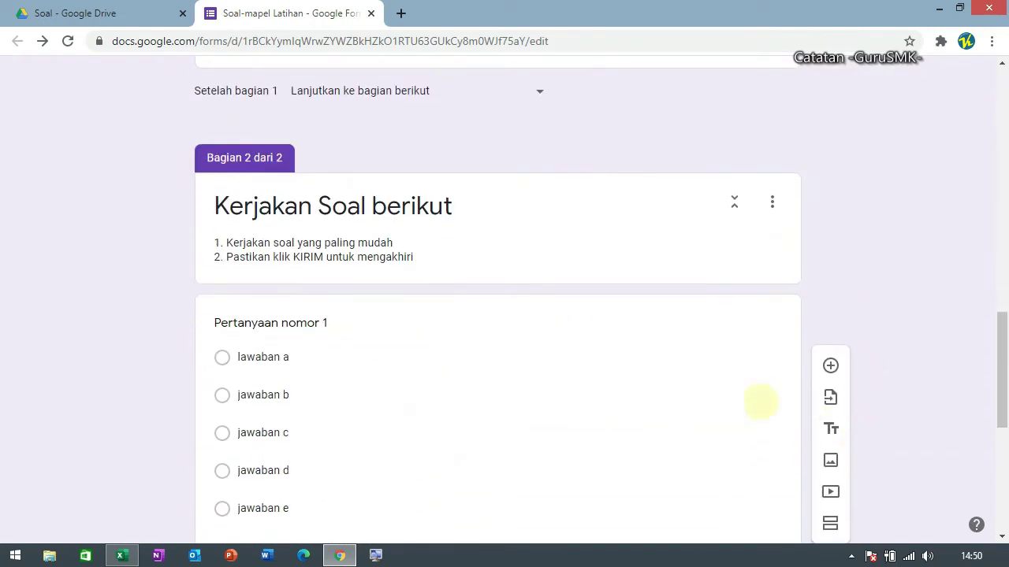
pyautogui.scroll(-2, 572, 377)
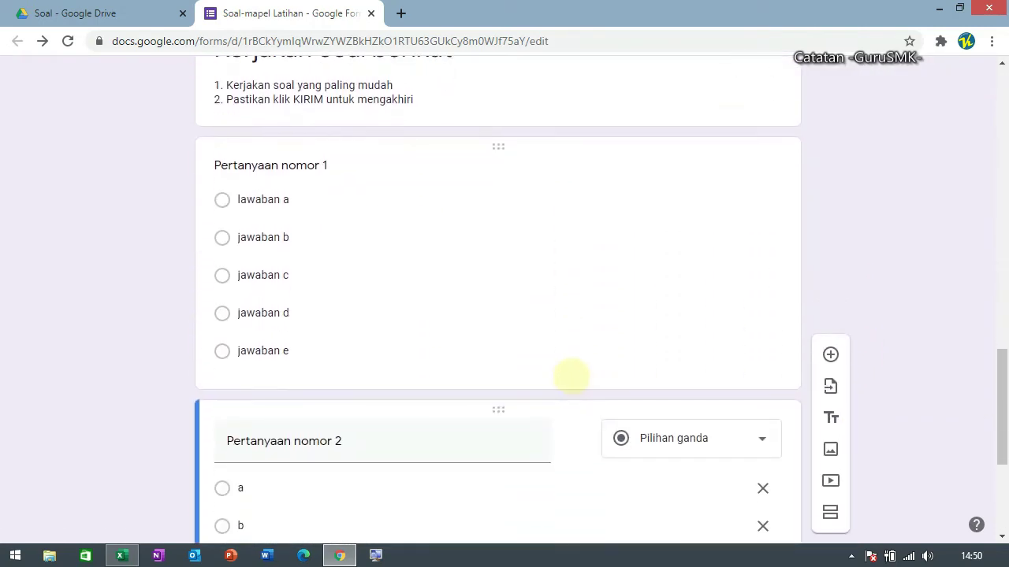
# Turn the form into a quiz by enabling "Jadikan ini sebagai kuis" in the form settings.
pyautogui.scroll(15, 564, 349)
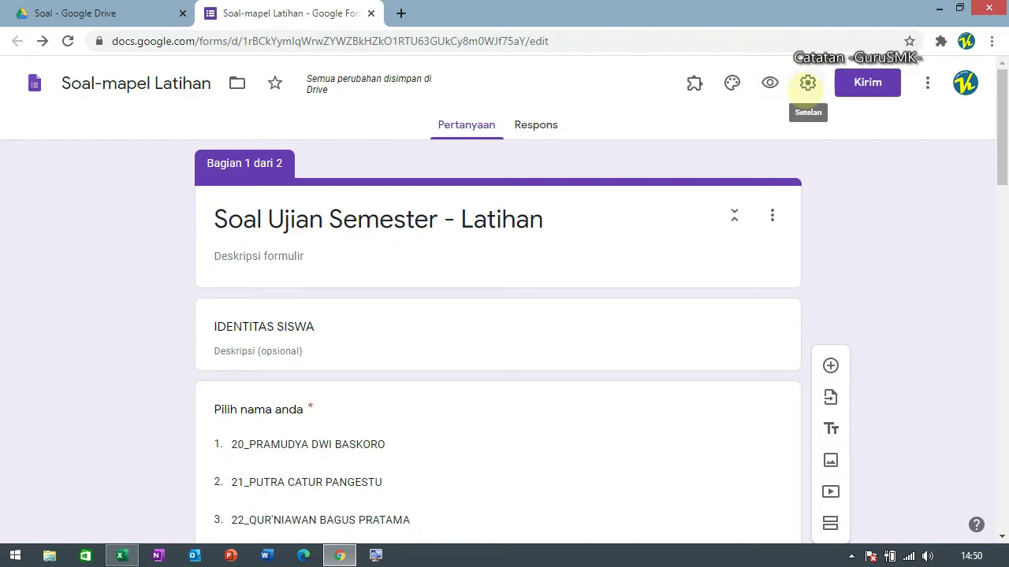
pyautogui.click(807, 83)
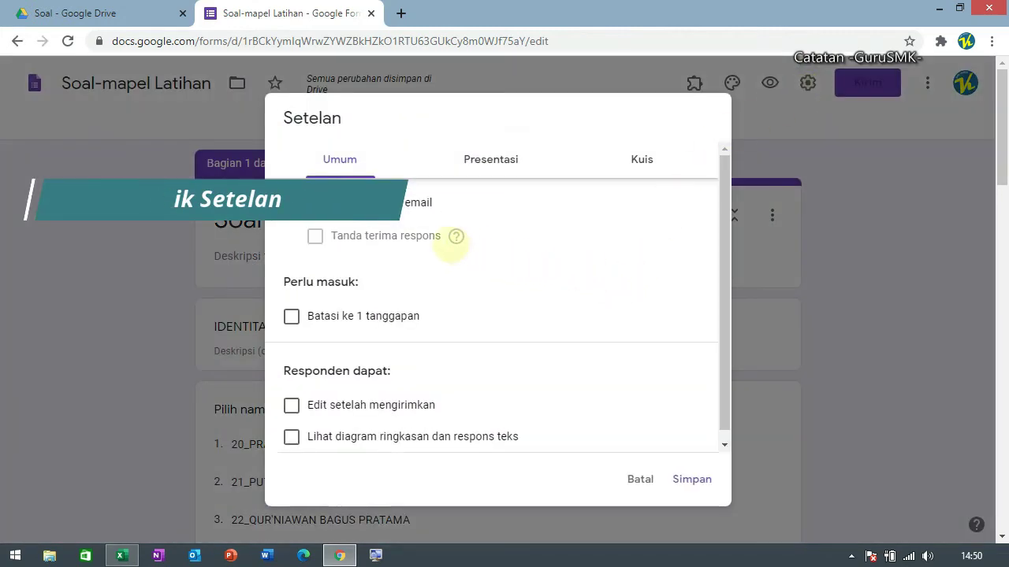
pyautogui.click(654, 161)
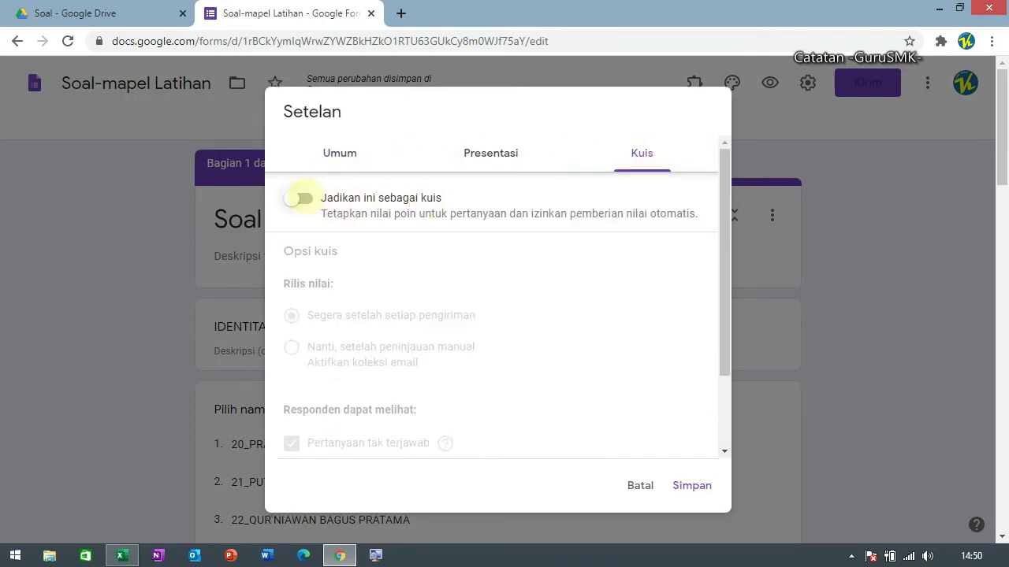
pyautogui.click(298, 199)
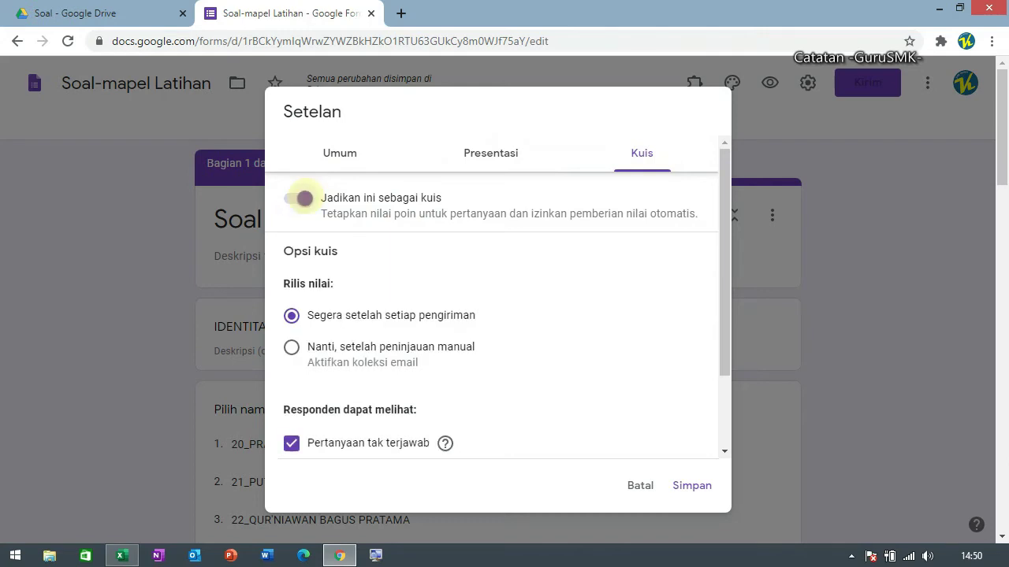
# Stop respondents from seeing Pertanyaan tak terjawab, Jawaban yang benar and Nilai poin, and save the quiz settings.
pyautogui.moveTo(725, 322); pyautogui.dragTo(729, 404)
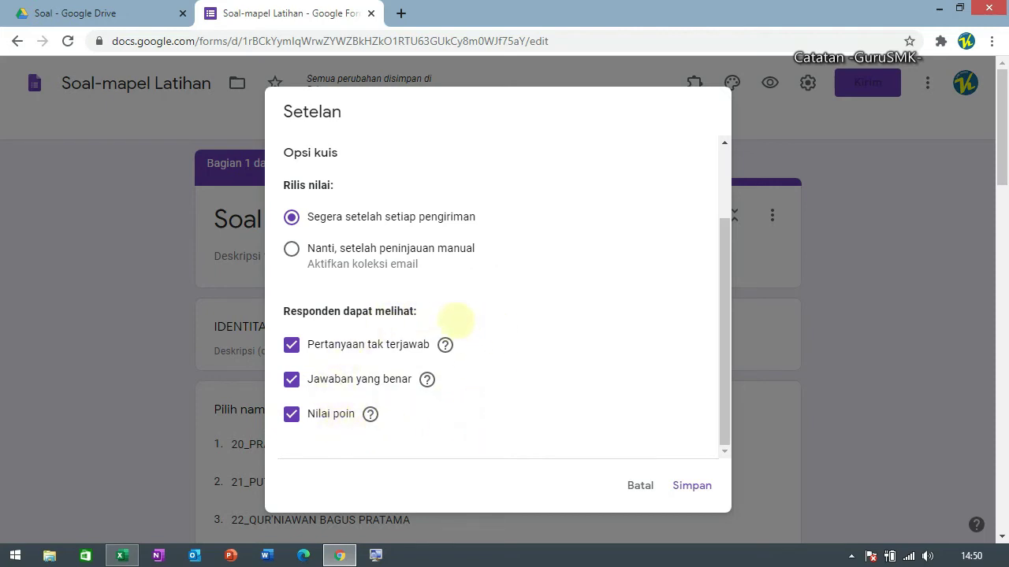
pyautogui.click(291, 345)
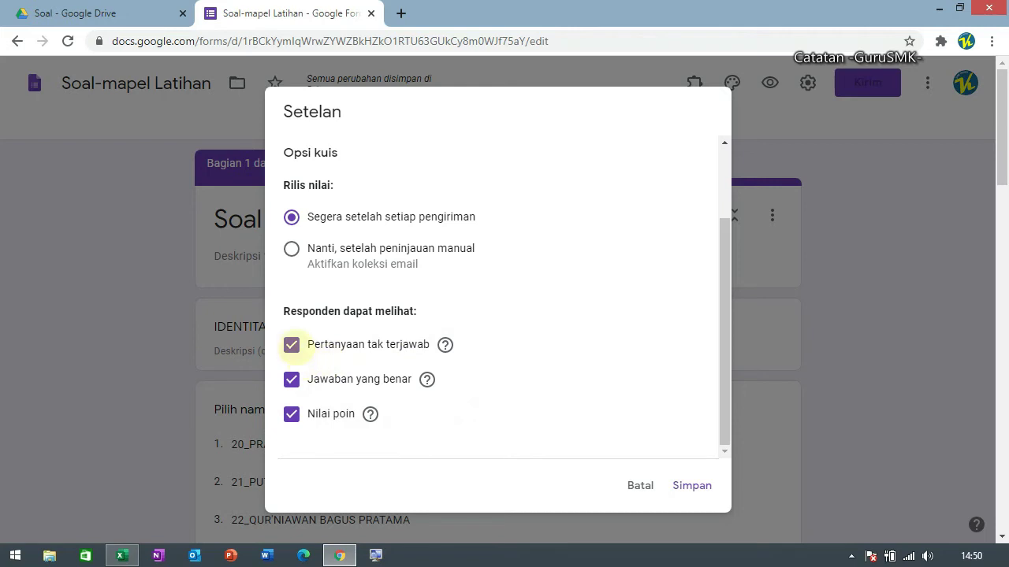
pyautogui.click(291, 379)
pyautogui.click(292, 413)
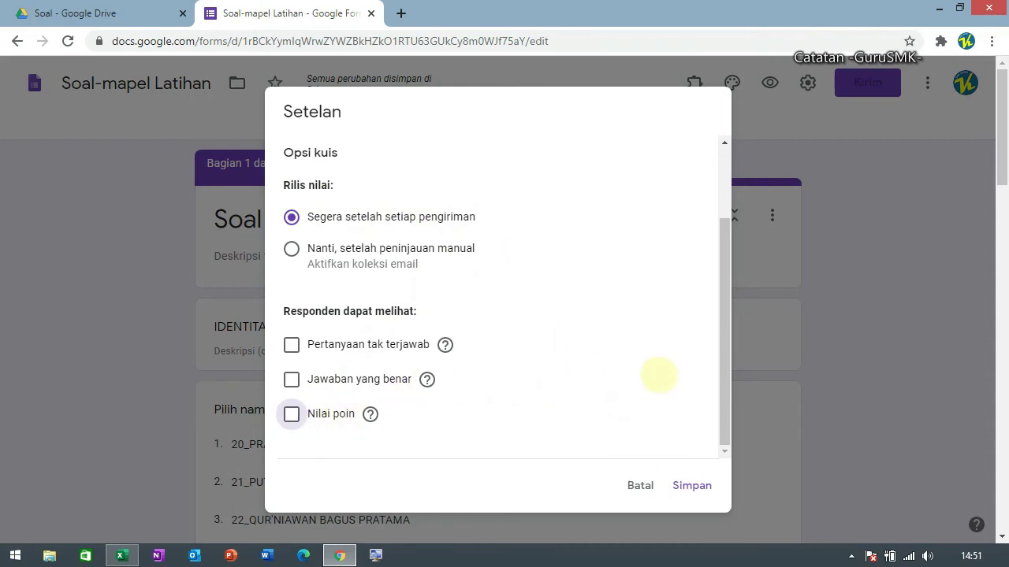
pyautogui.scroll(2, 683, 383)
pyautogui.click(694, 486)
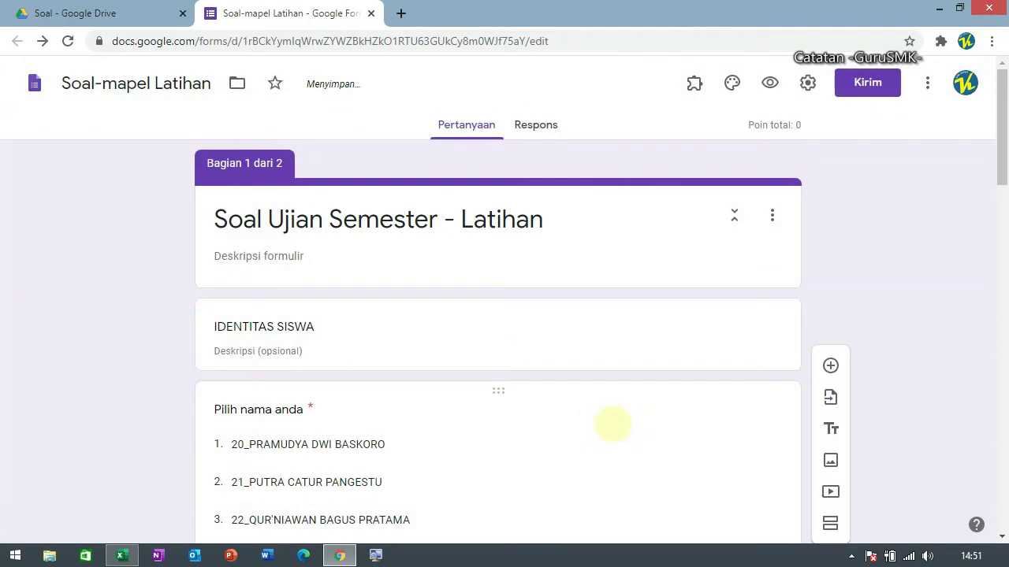
# Open the answer key of "Pertanyaan nomor 1" in section 2 and mark "jawaban c" as the correct answer.
pyautogui.scroll(-11, 613, 426)
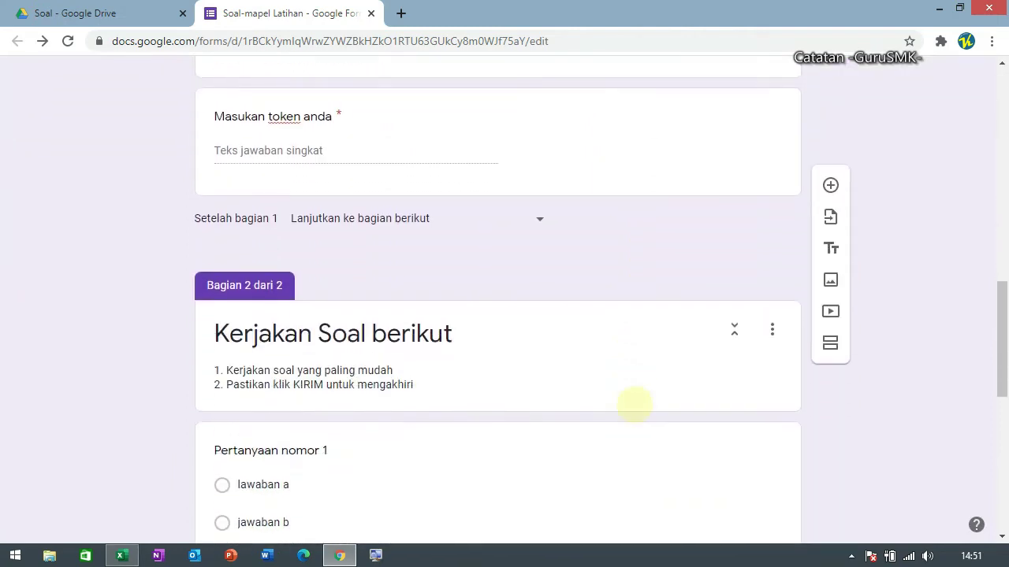
pyautogui.scroll(-5, 634, 404)
pyautogui.scroll(2, 609, 264)
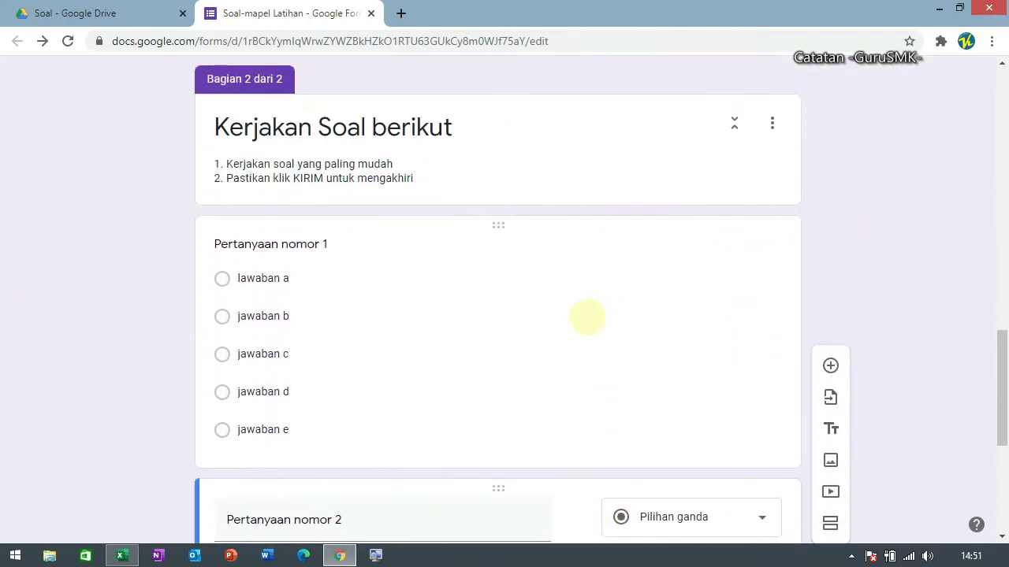
pyautogui.scroll(-1, 587, 318)
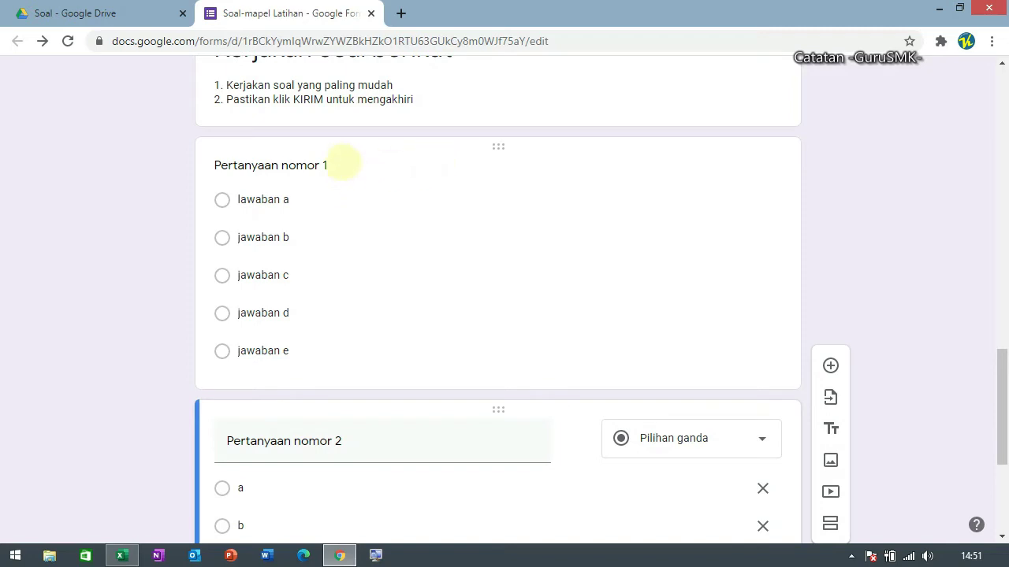
pyautogui.click(342, 163)
pyautogui.click(313, 300)
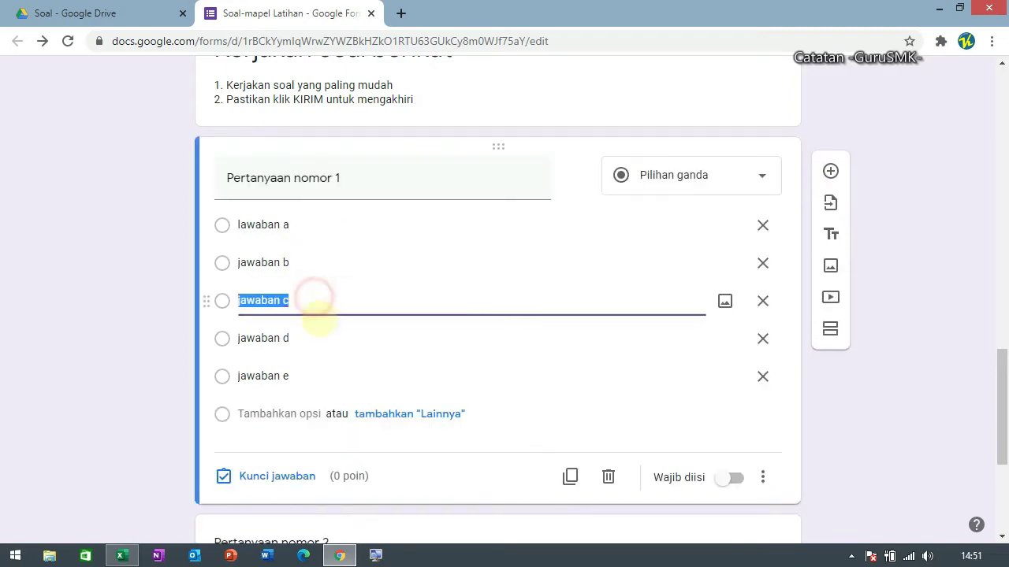
pyautogui.click(323, 342)
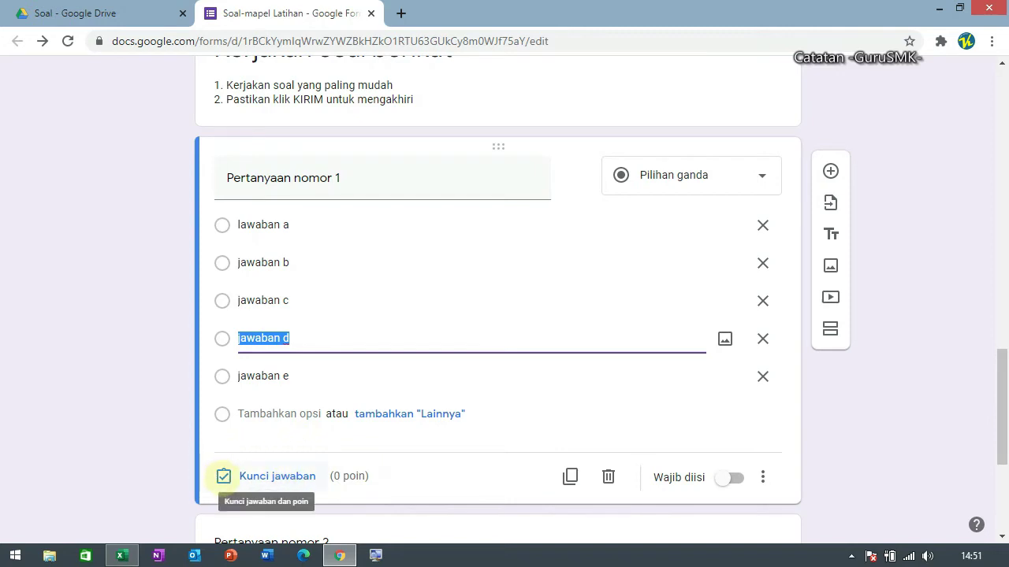
pyautogui.click(223, 476)
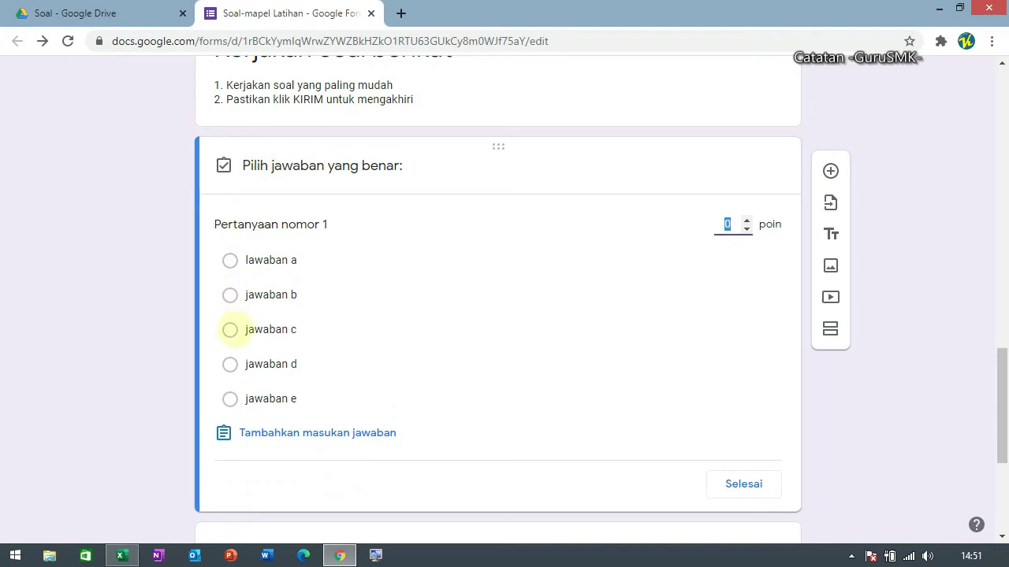
pyautogui.click(230, 329)
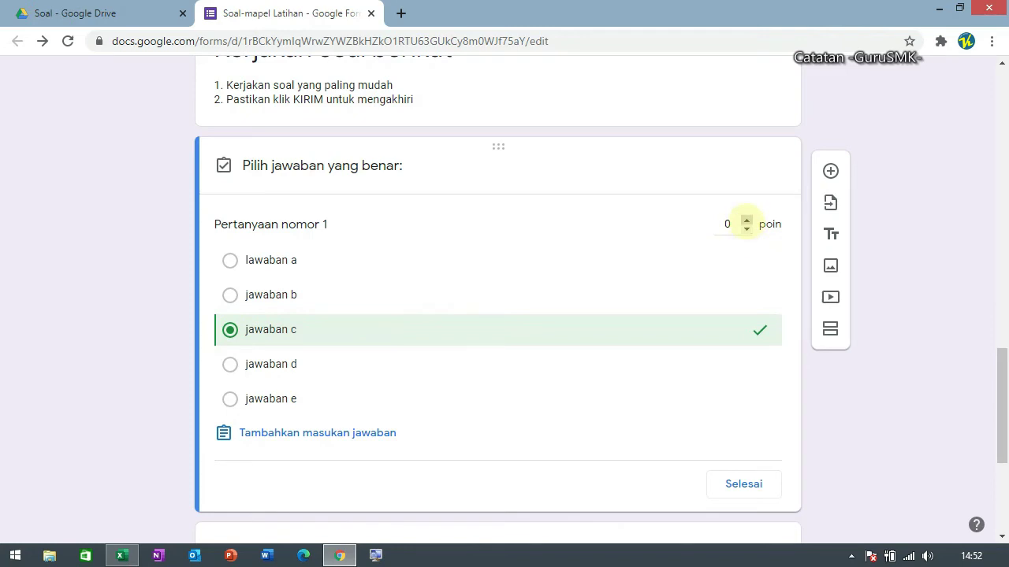
# Set the value of "Pertanyaan nomor 1" to 1 point and finish its answer key.
pyautogui.click(746, 220)
pyautogui.click(747, 221)
pyautogui.click(746, 228)
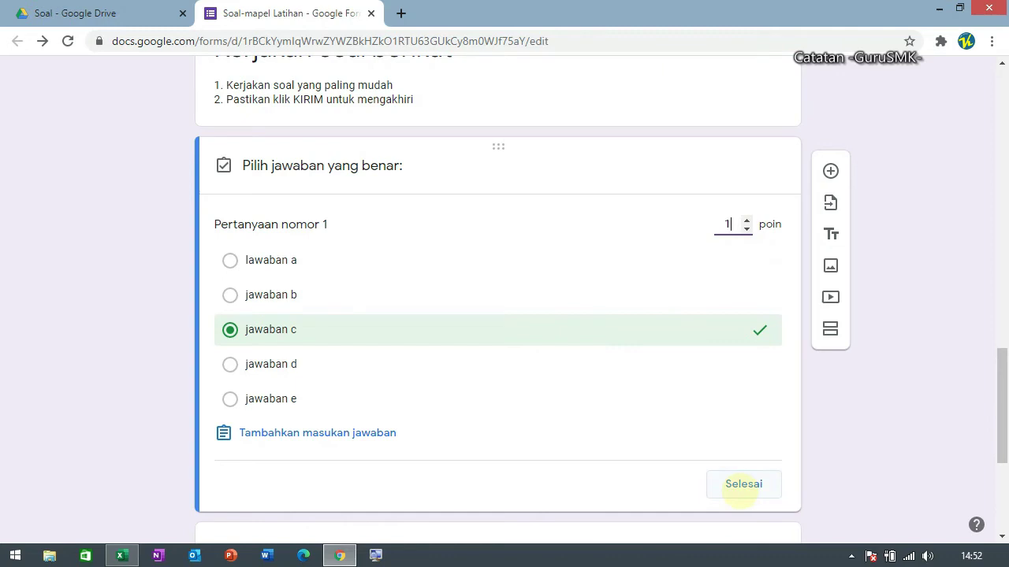
pyautogui.click(743, 483)
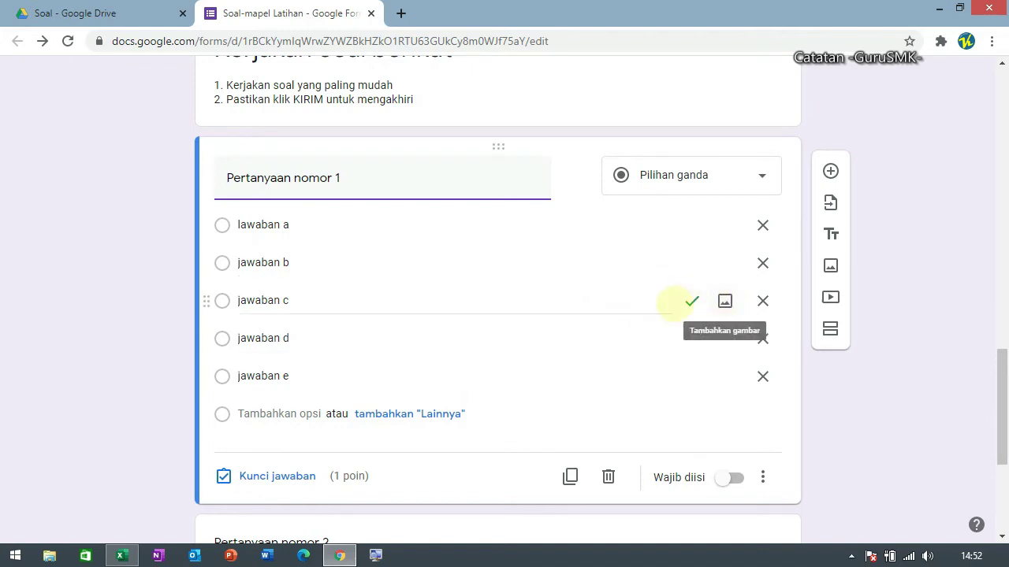
# Mark option "e" as the correct answer of "Pertanyaan nomor 2", worth 2 points, and finish its answer key.
pyautogui.scroll(-3, 686, 323)
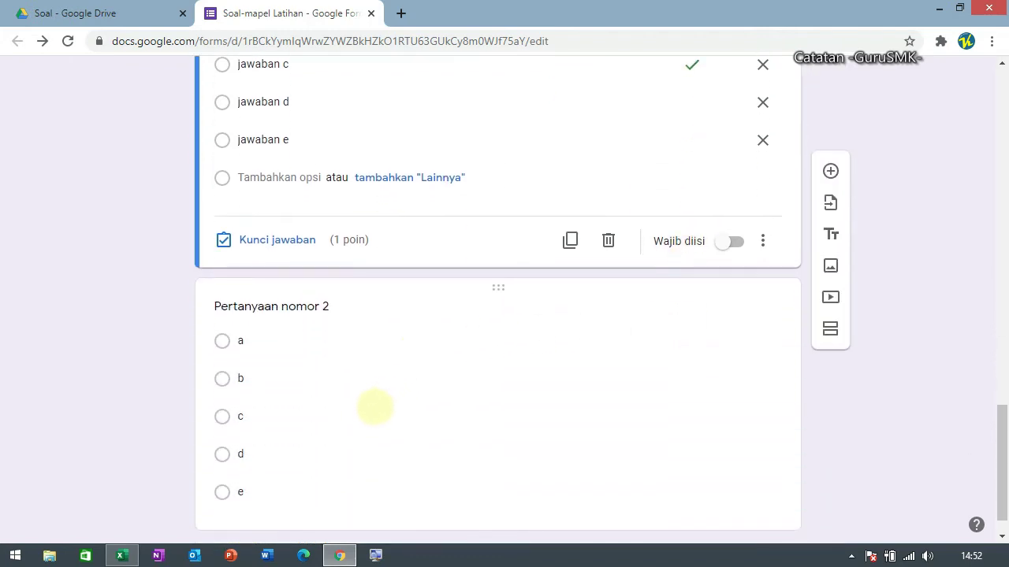
pyautogui.scroll(-1, 371, 386)
pyautogui.click(365, 362)
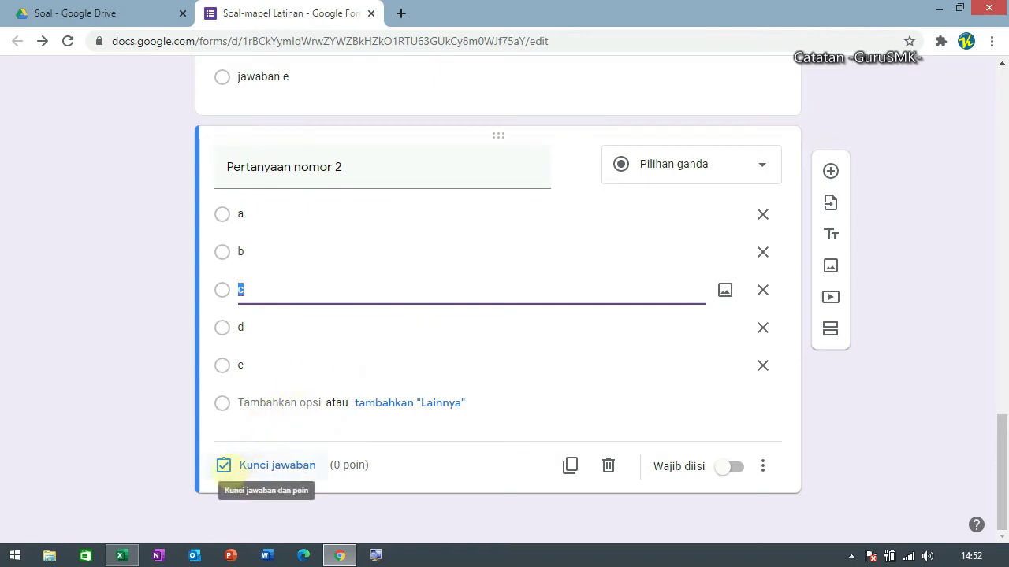
pyautogui.click(223, 464)
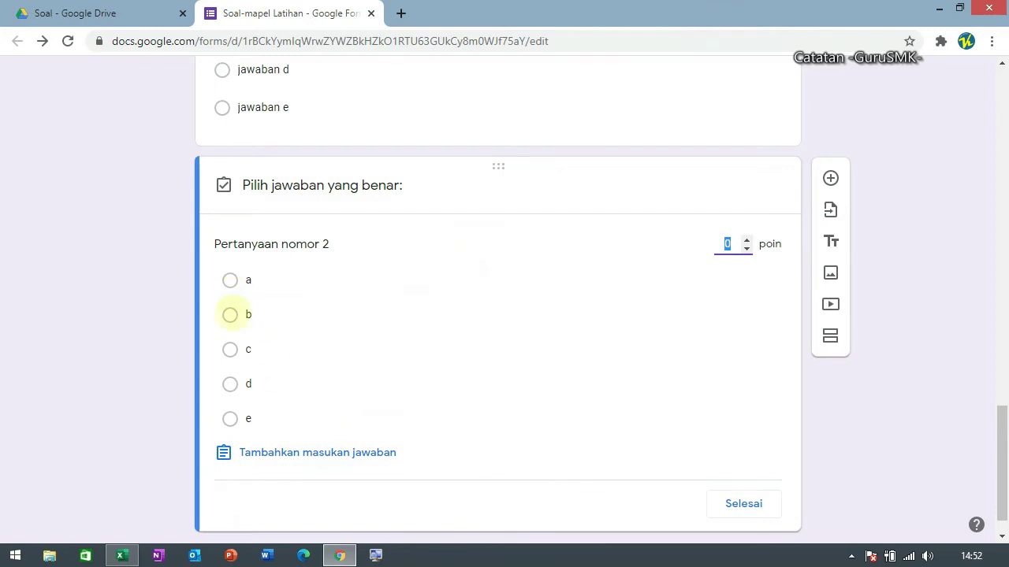
pyautogui.click(230, 418)
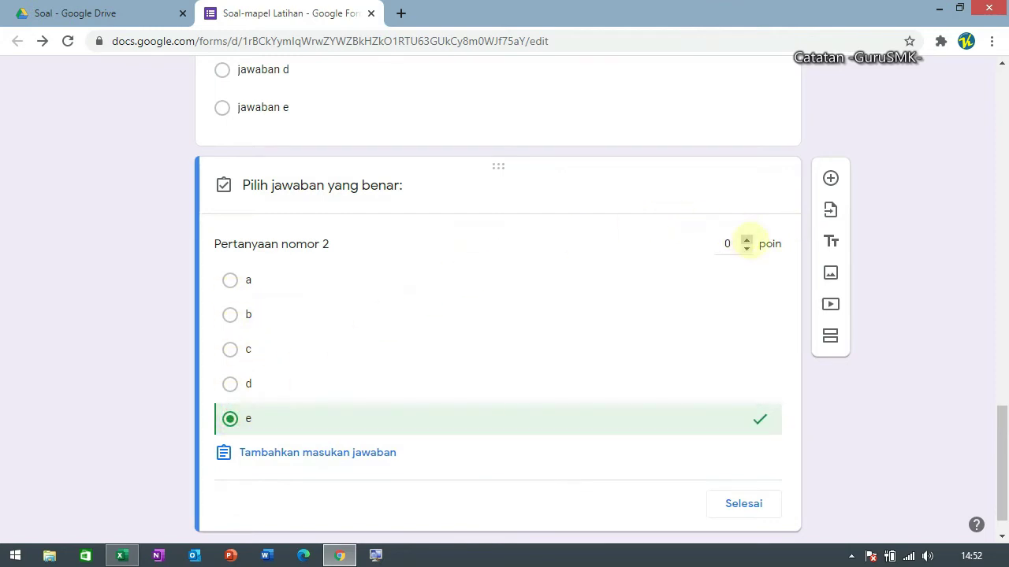
pyautogui.click(746, 239)
pyautogui.click(746, 240)
pyautogui.click(743, 502)
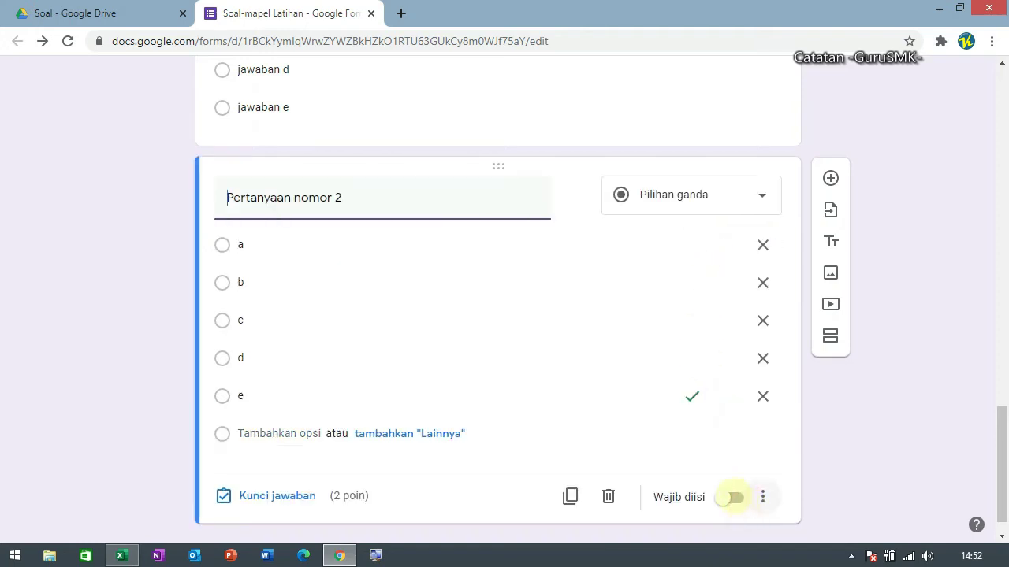
# Open the respondent preview of the "Soal-mapel Latihan" form.
pyautogui.scroll(-1, 894, 387)
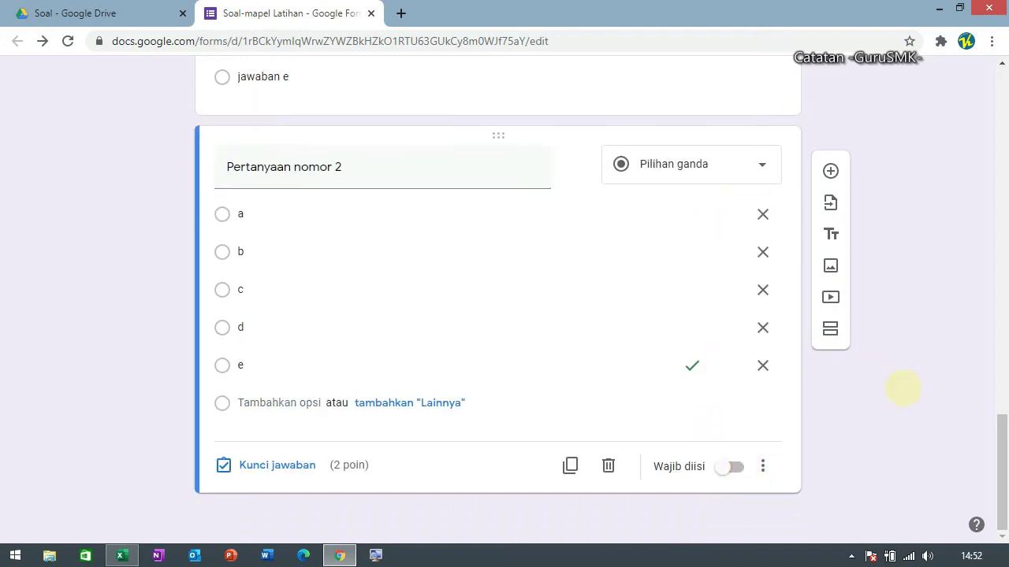
pyautogui.scroll(5, 904, 378)
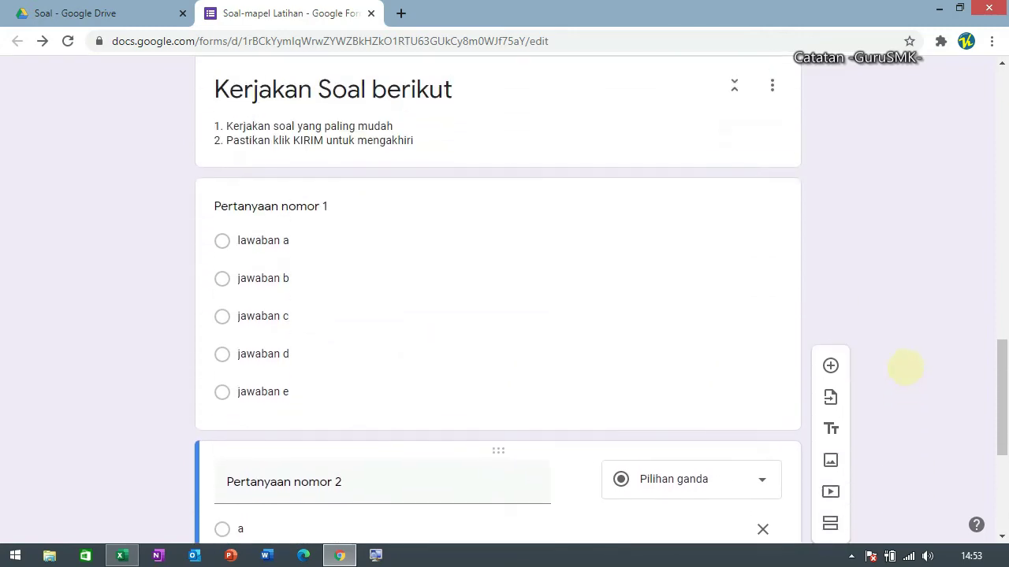
pyautogui.scroll(10, 904, 361)
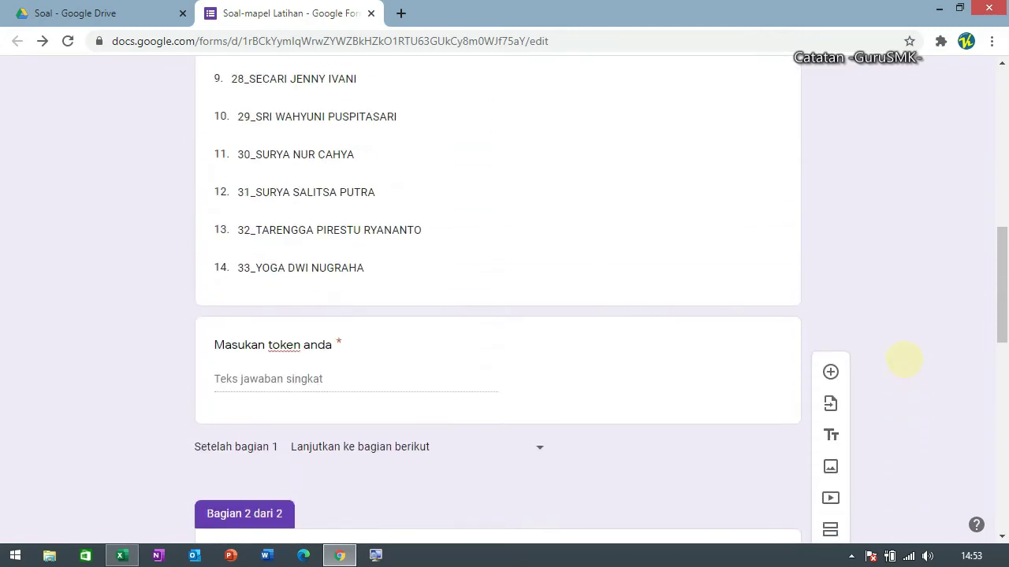
pyautogui.scroll(5, 902, 359)
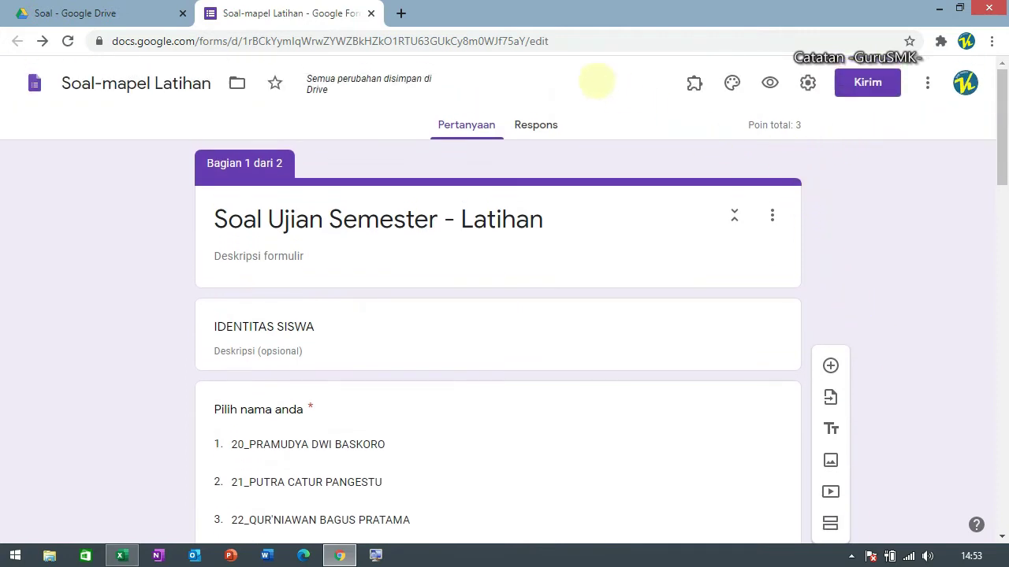
pyautogui.click(770, 83)
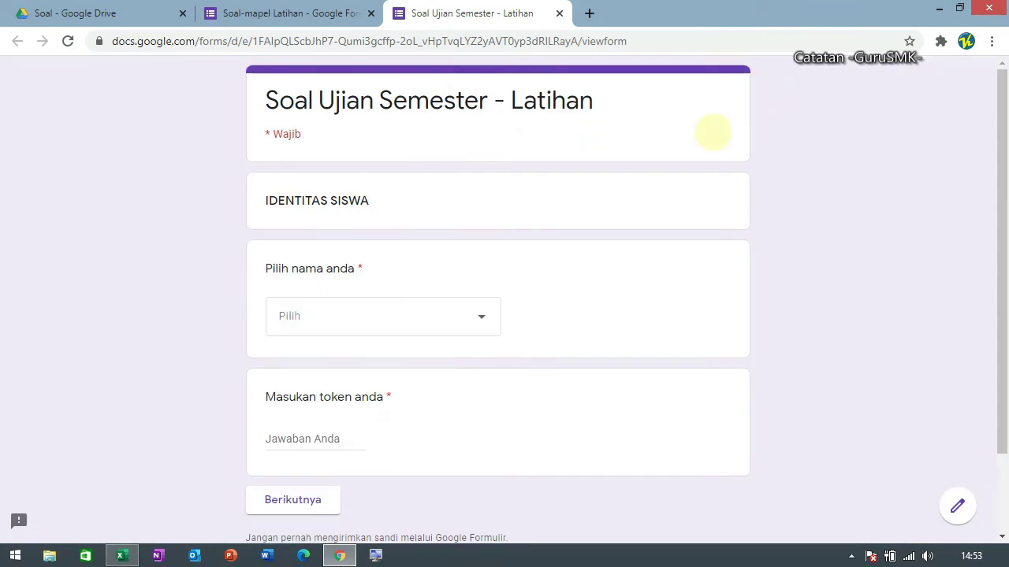
# Look over the IDENTITAS SISWA page of the preview and choose a student's name for "Pilih nama anda".
pyautogui.scroll(-3, 711, 149)
pyautogui.scroll(3, 713, 149)
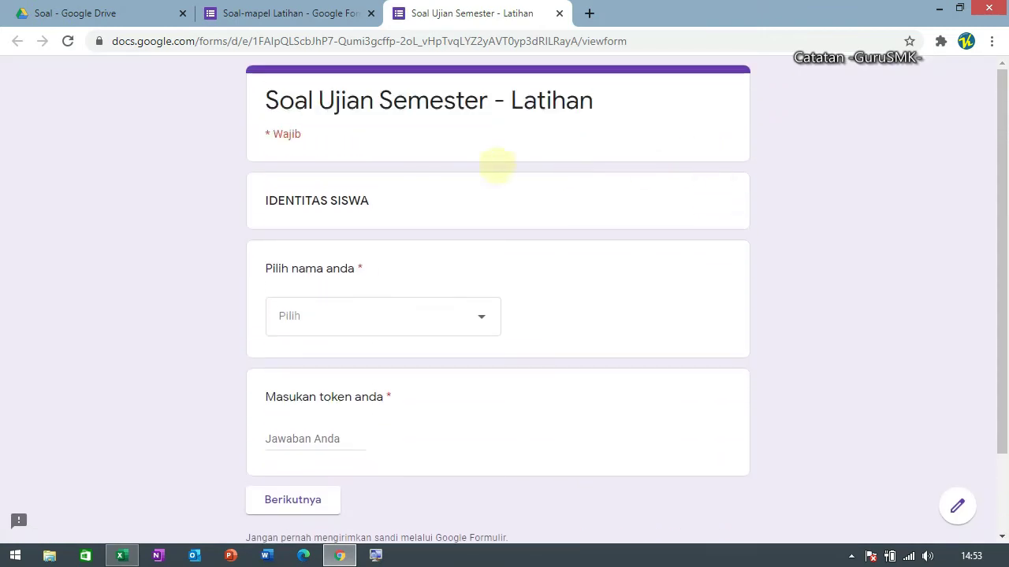
pyautogui.scroll(-2, 418, 213)
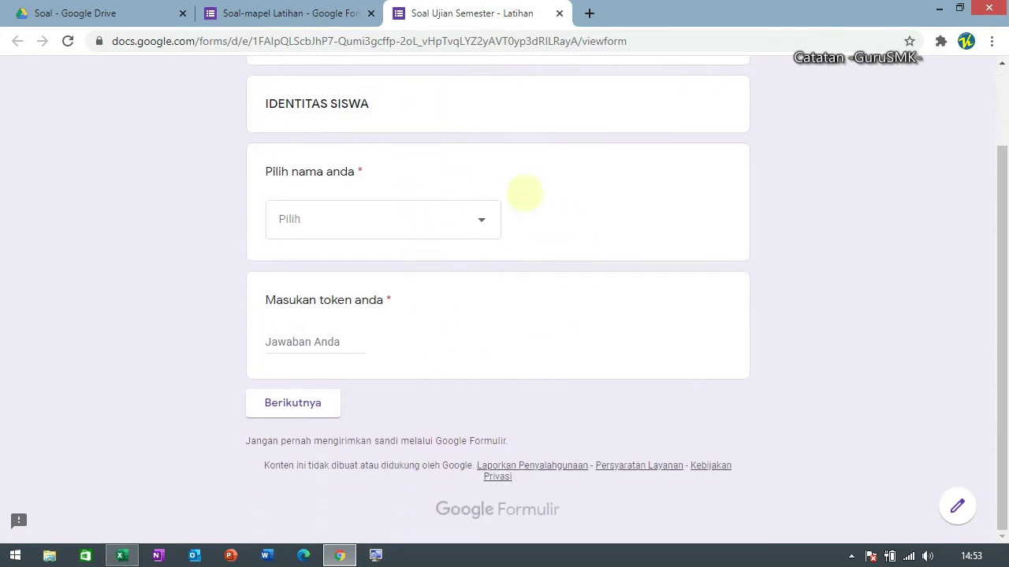
pyautogui.scroll(2, 517, 284)
pyautogui.scroll(-2, 517, 282)
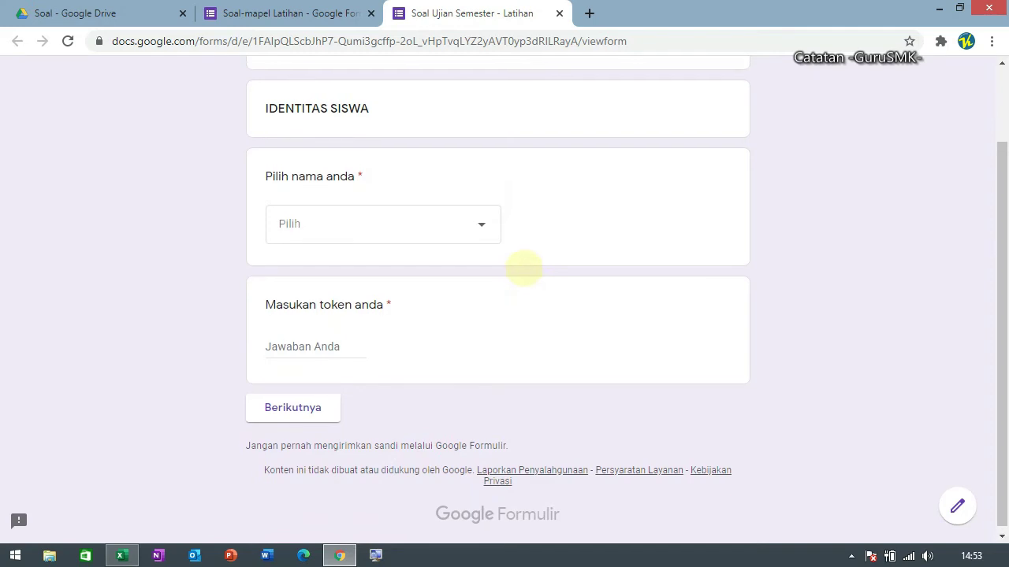
pyautogui.scroll(2, 523, 270)
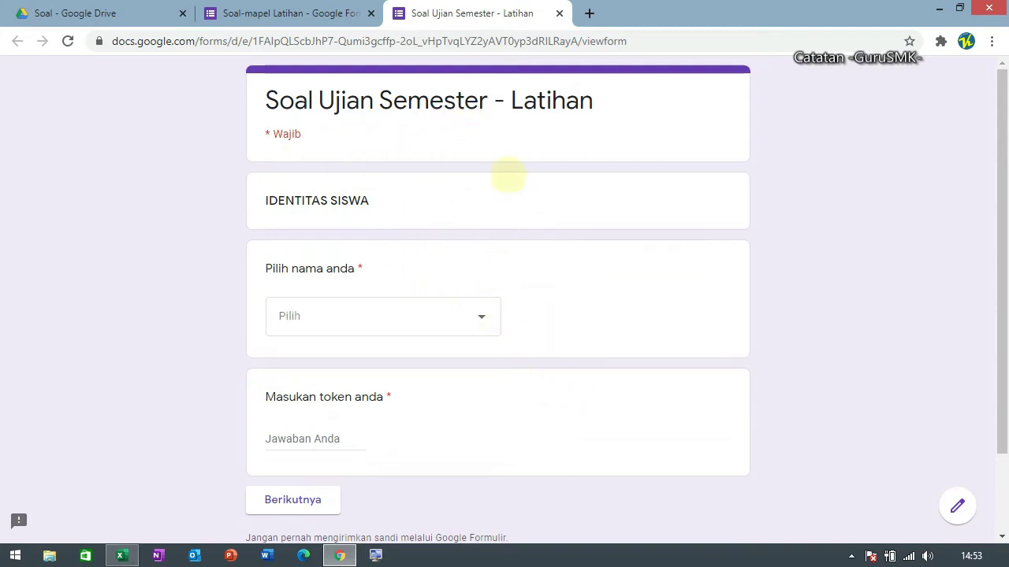
pyautogui.click(480, 316)
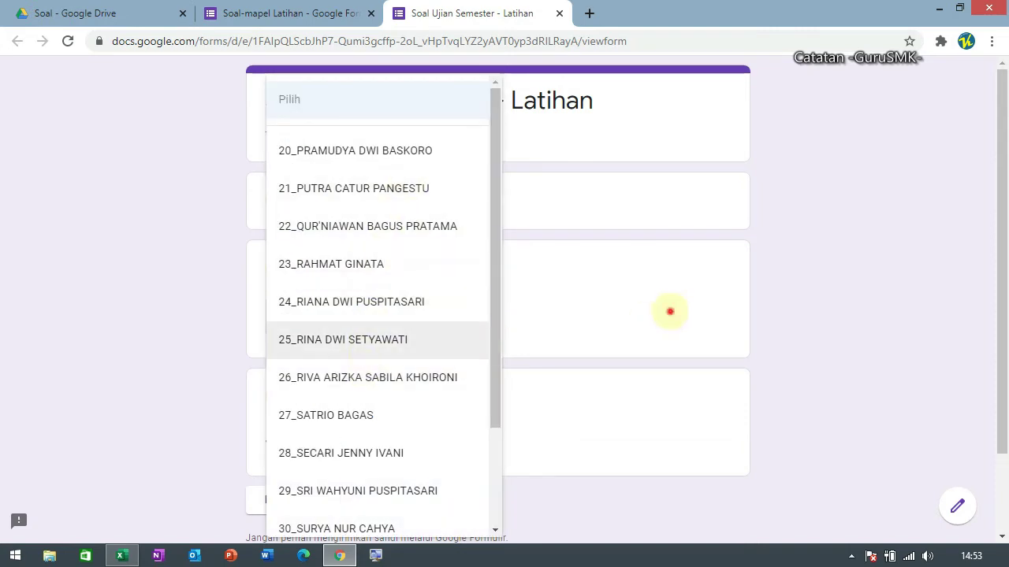
pyautogui.click(669, 310)
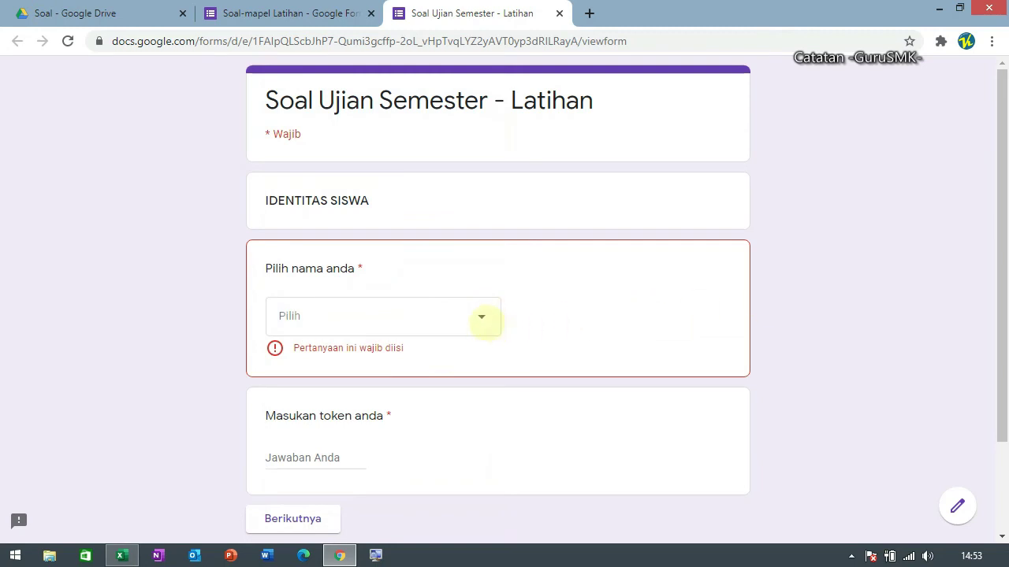
pyautogui.click(480, 317)
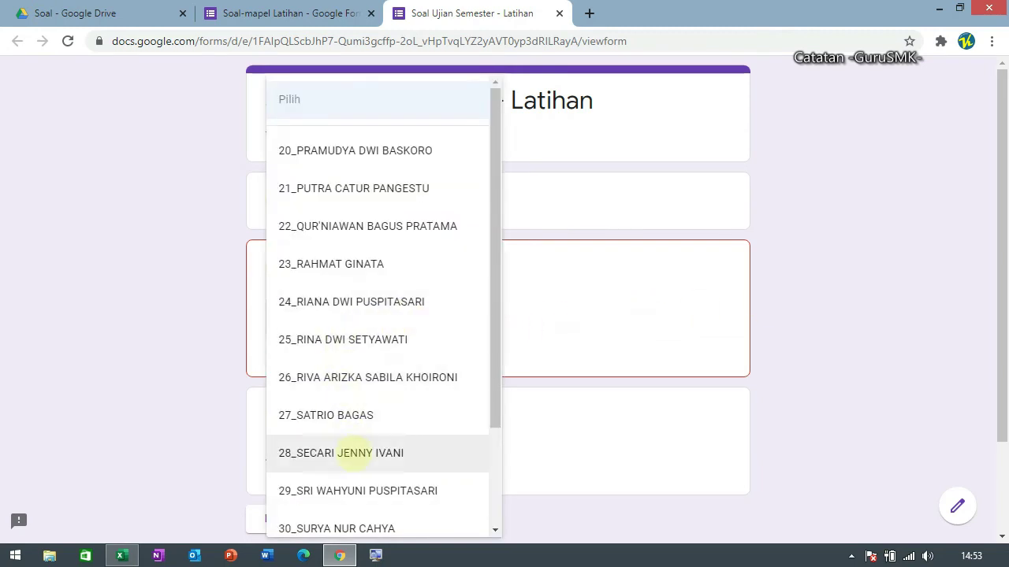
pyautogui.click(351, 453)
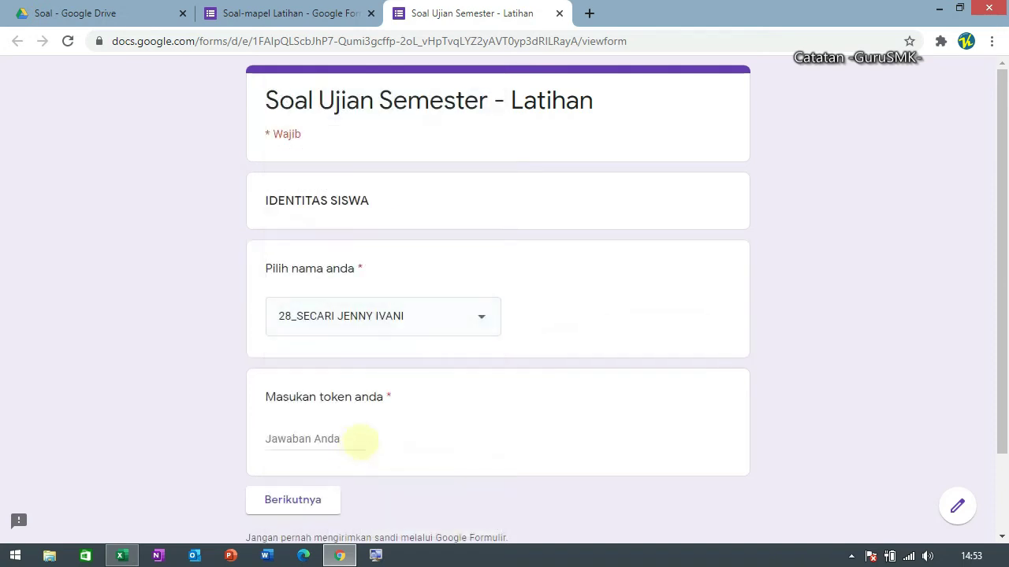
# Try to continue to the next section with an incorrect token in "Masukan token anda".
pyautogui.scroll(-1, 648, 274)
pyautogui.scroll(-1, 648, 274)
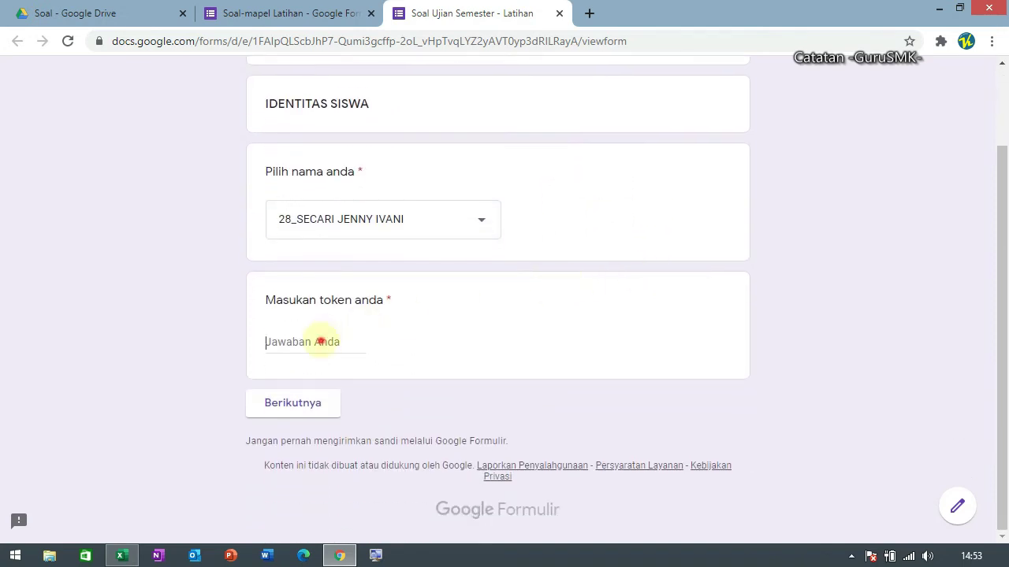
pyautogui.click(320, 341)
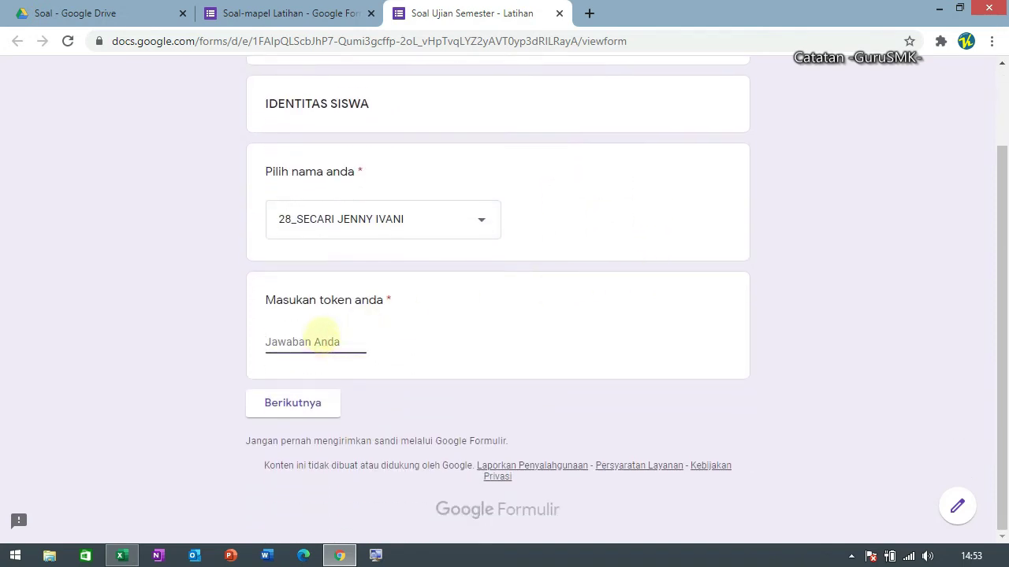
pyautogui.press('Return')
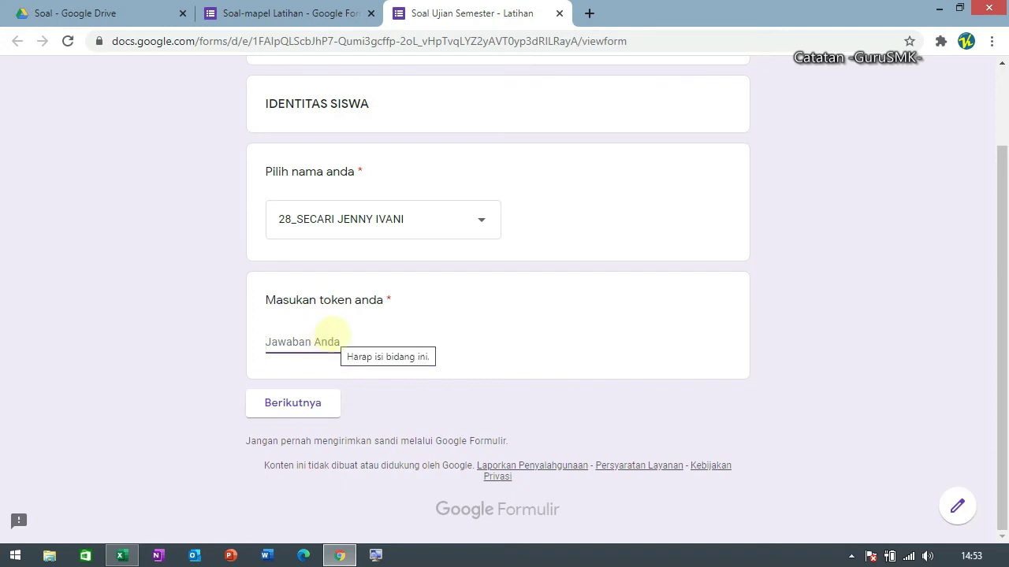
pyautogui.write('20020')
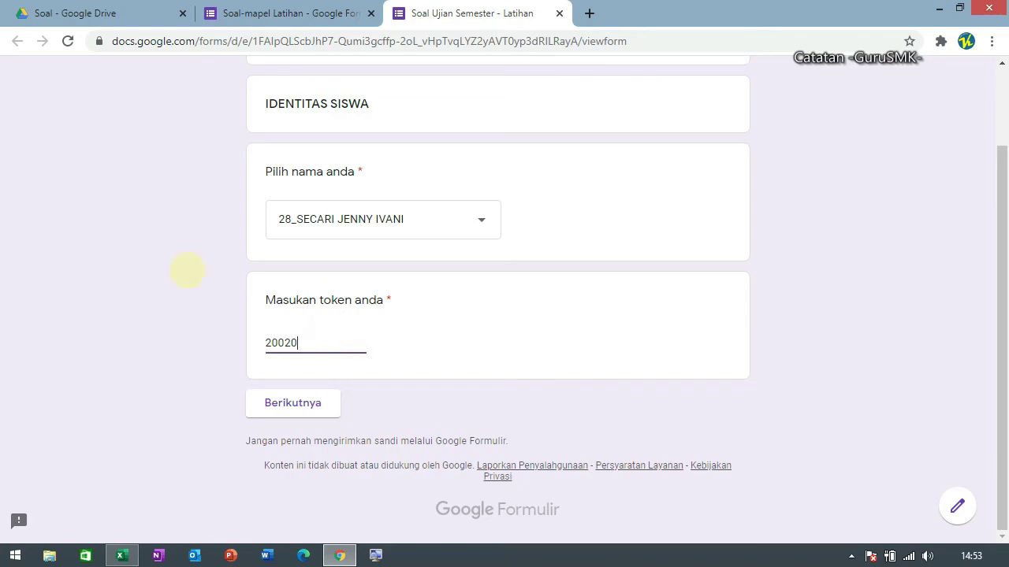
pyautogui.click(292, 403)
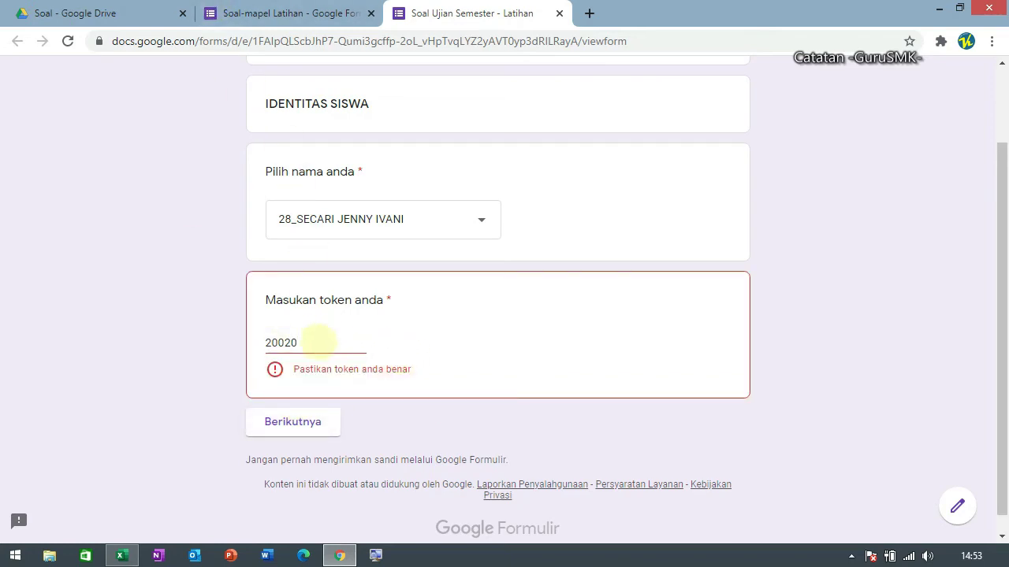
# Replace the entry in "Masukan token anda" with the correct token and continue to the "Kerjakan Soal berikut" section.
pyautogui.moveTo(319, 342); pyautogui.dragTo(252, 341)
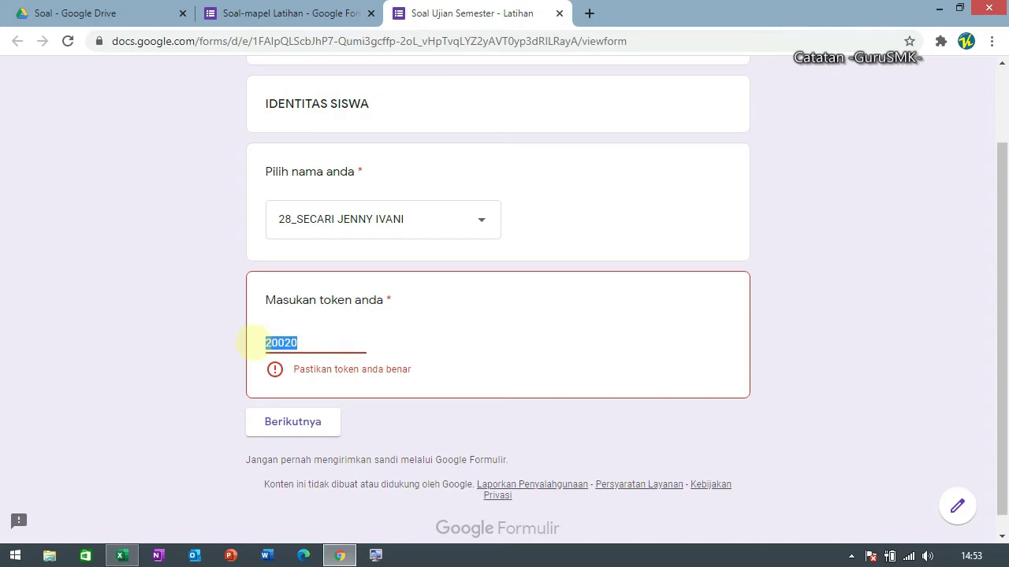
pyautogui.click(276, 342)
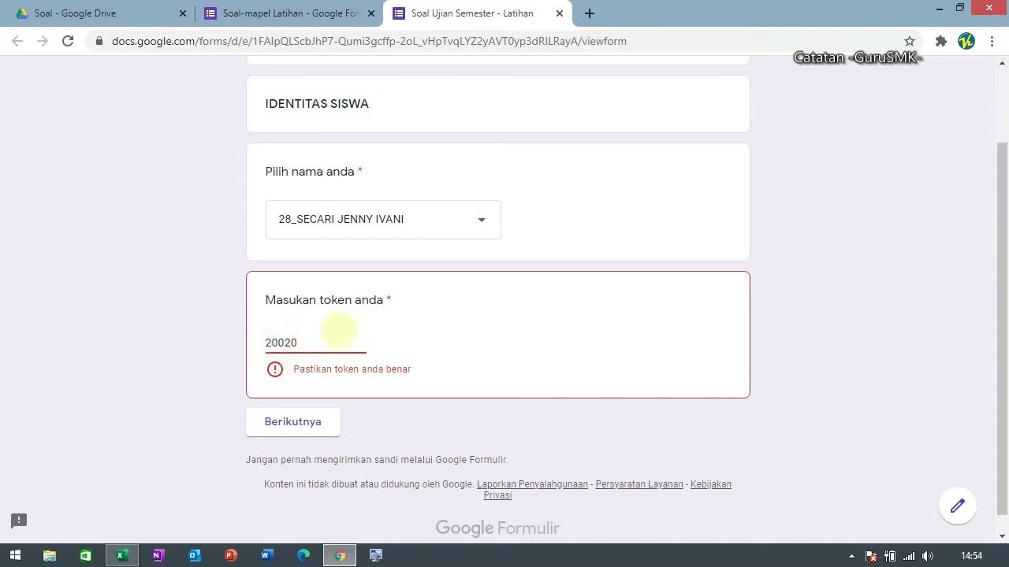
pyautogui.doubleClick(327, 341)
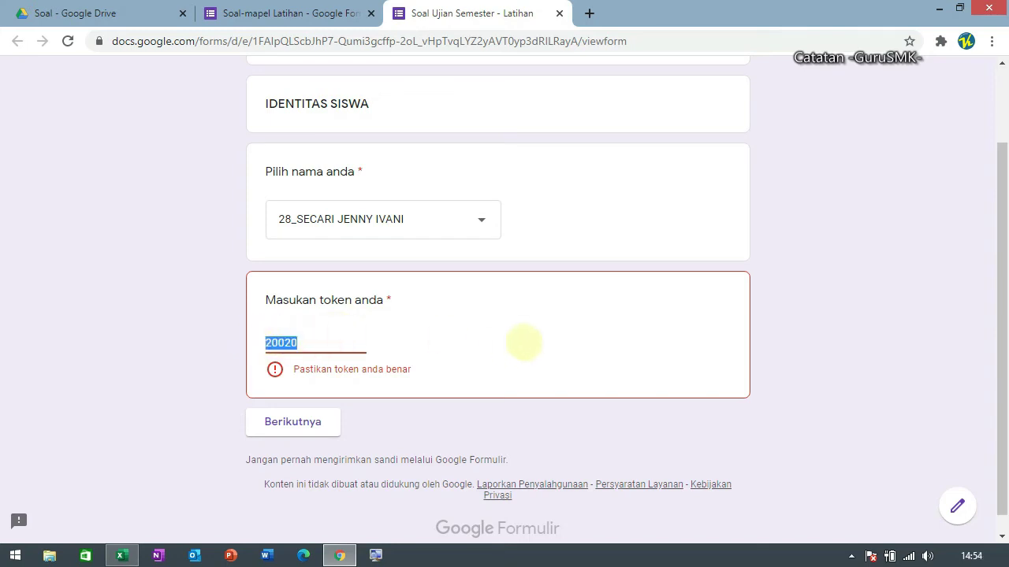
pyautogui.write('2020')
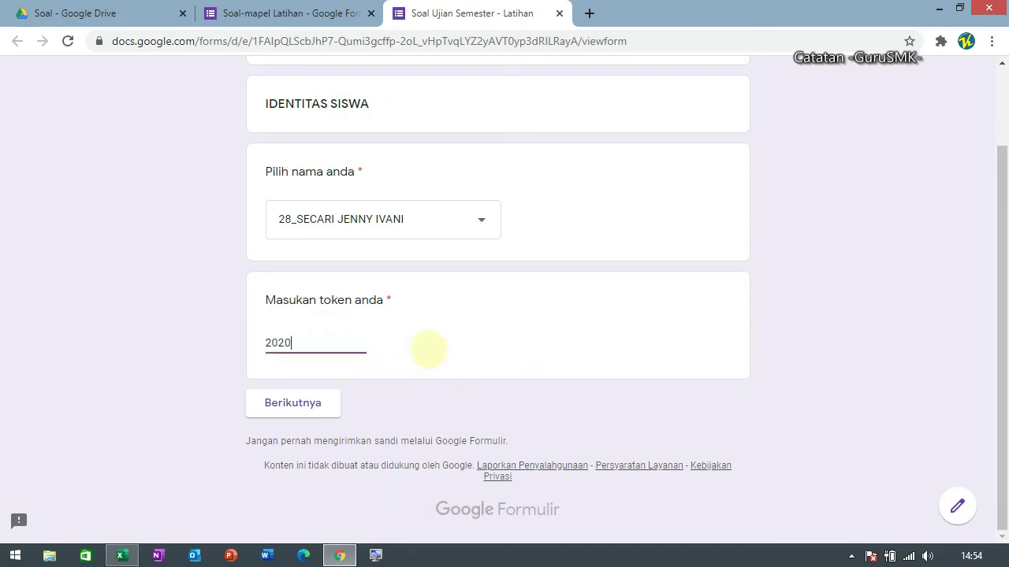
pyautogui.scroll(1, 428, 342)
pyautogui.scroll(-1, 428, 342)
pyautogui.click(304, 406)
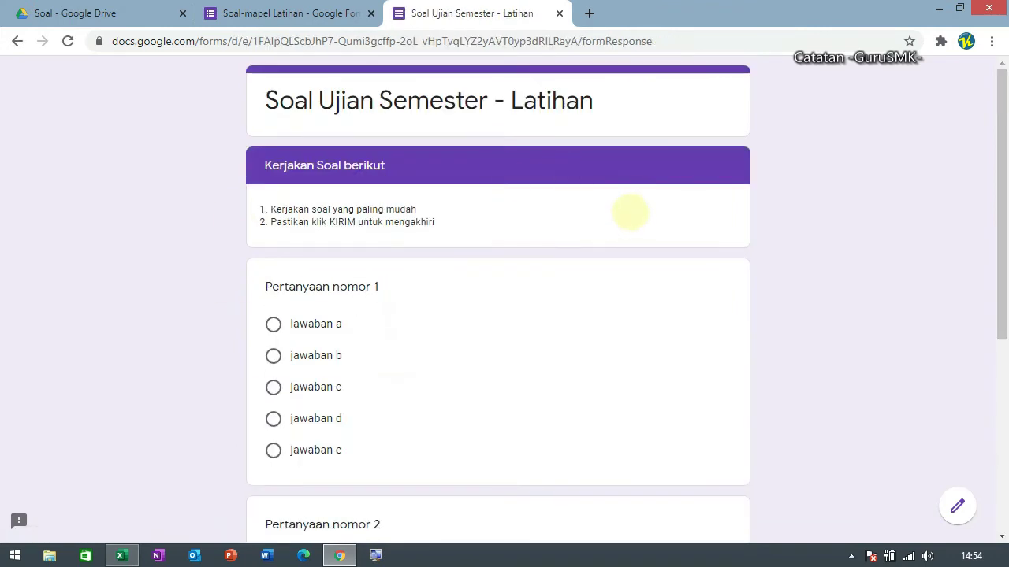
# Answer "Pertanyaan nomor 1" in the preview, trying "jawaban b" and "jawaban c" before choosing "jawaban d".
pyautogui.scroll(-2, 631, 213)
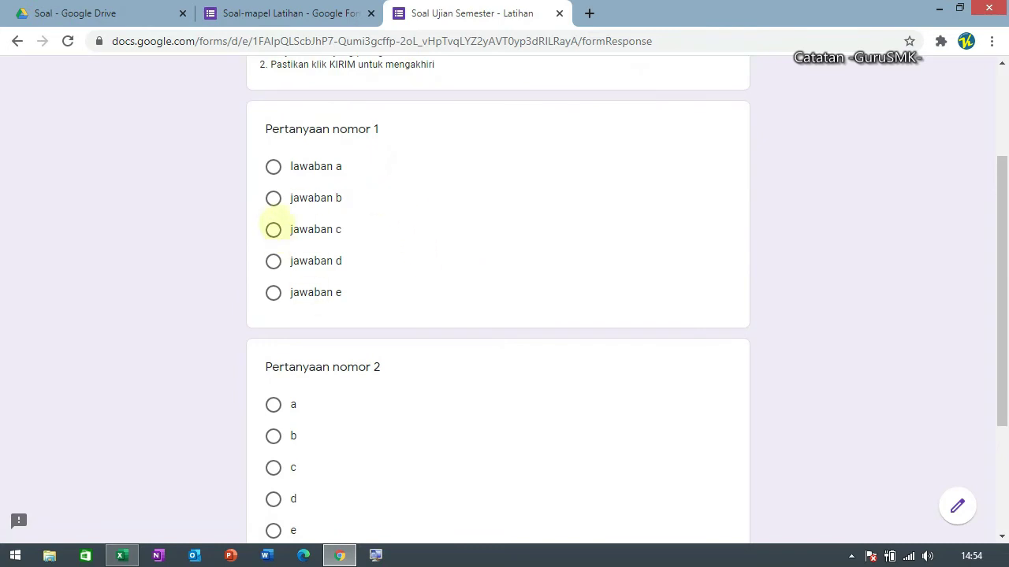
pyautogui.click(273, 198)
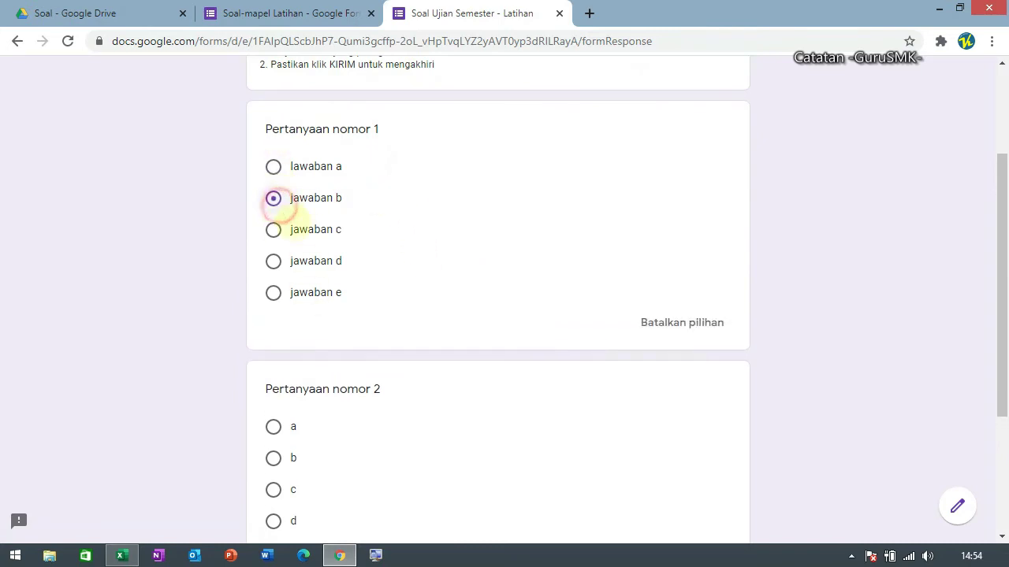
pyautogui.scroll(-2, 290, 368)
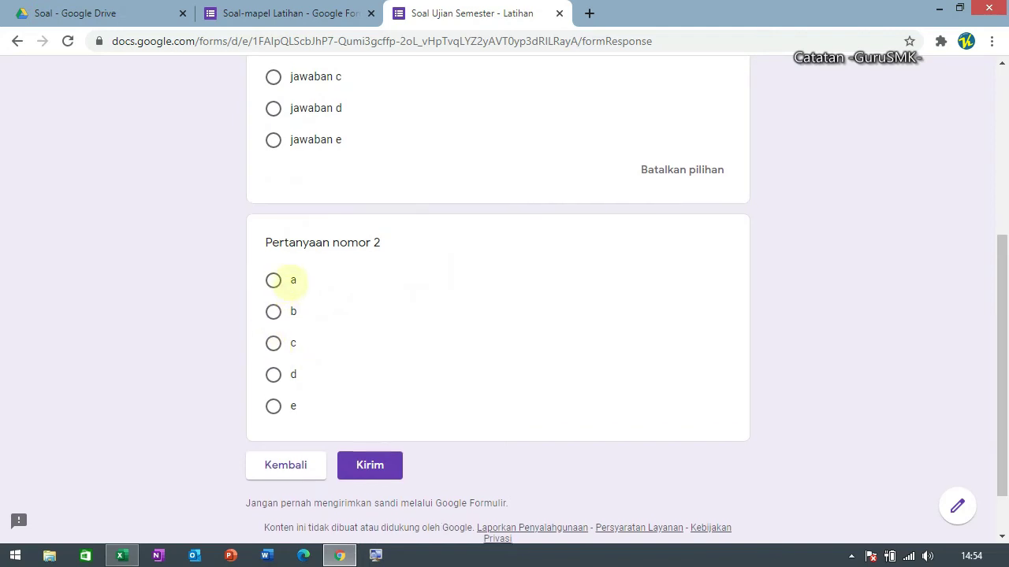
pyautogui.scroll(1, 273, 279)
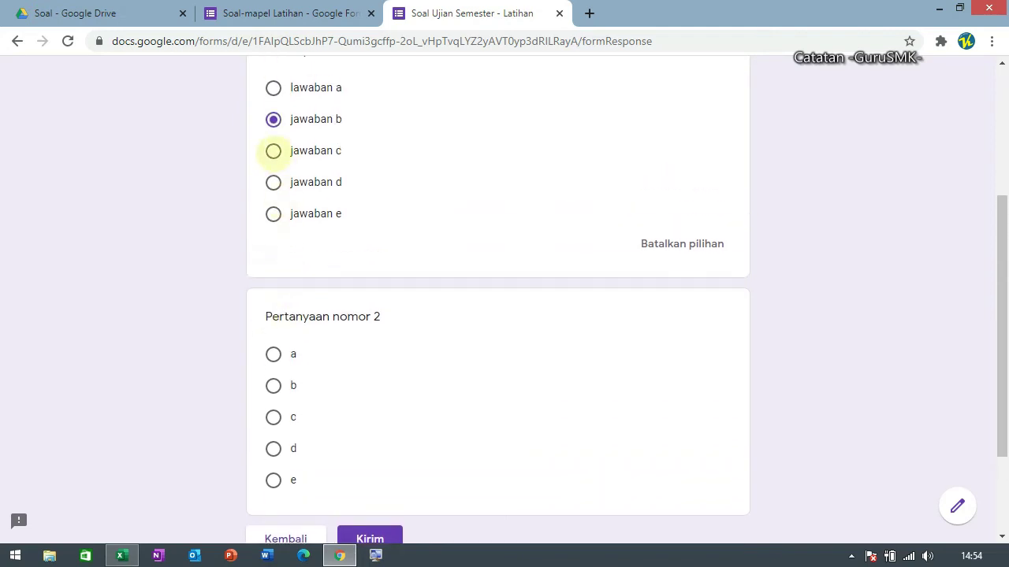
pyautogui.click(272, 151)
pyautogui.click(273, 182)
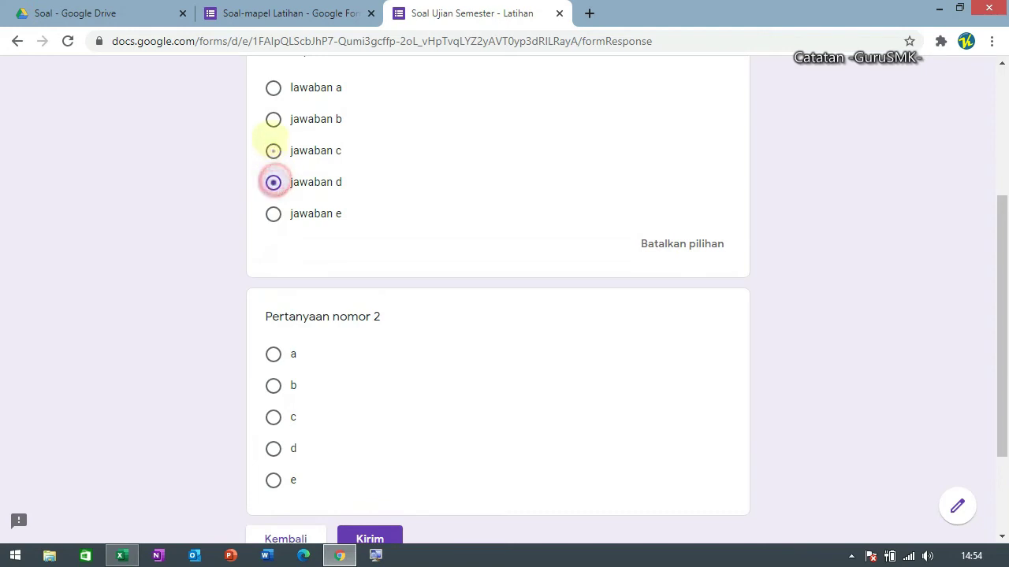
# Answer "Pertanyaan nomor 2" with "c" and submit the test response.
pyautogui.click(273, 121)
pyautogui.scroll(-2, 289, 383)
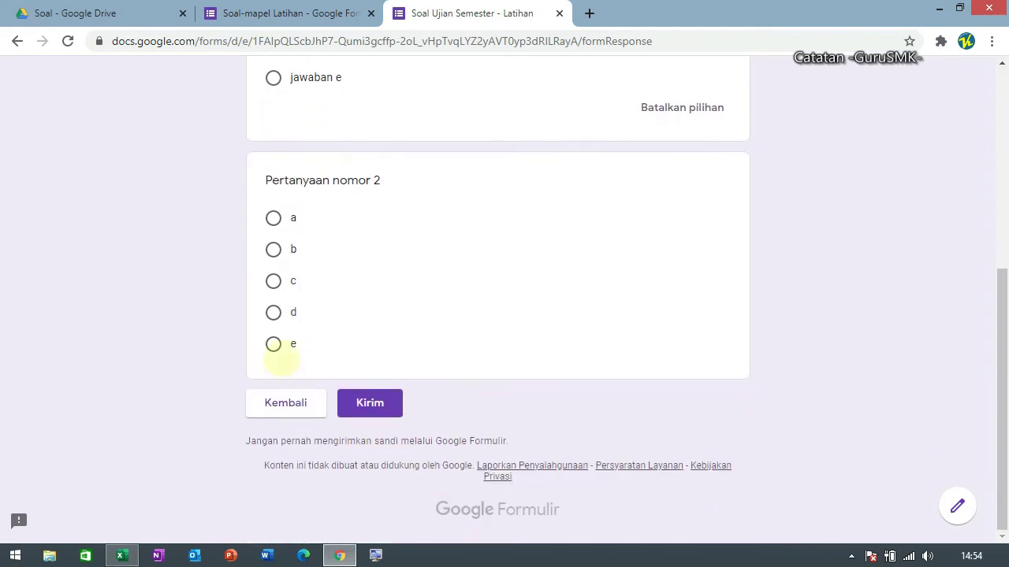
pyautogui.click(273, 281)
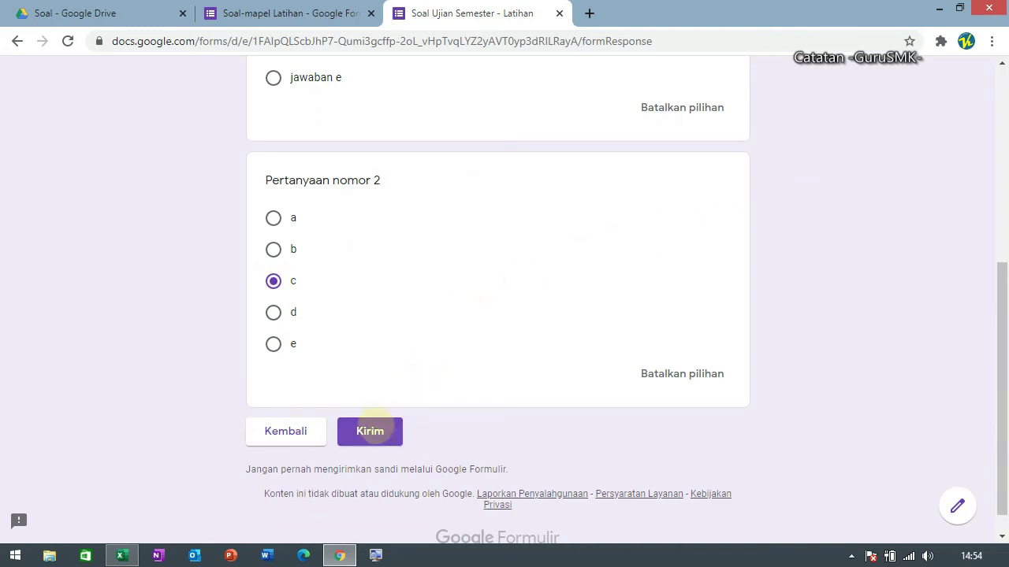
pyautogui.click(369, 430)
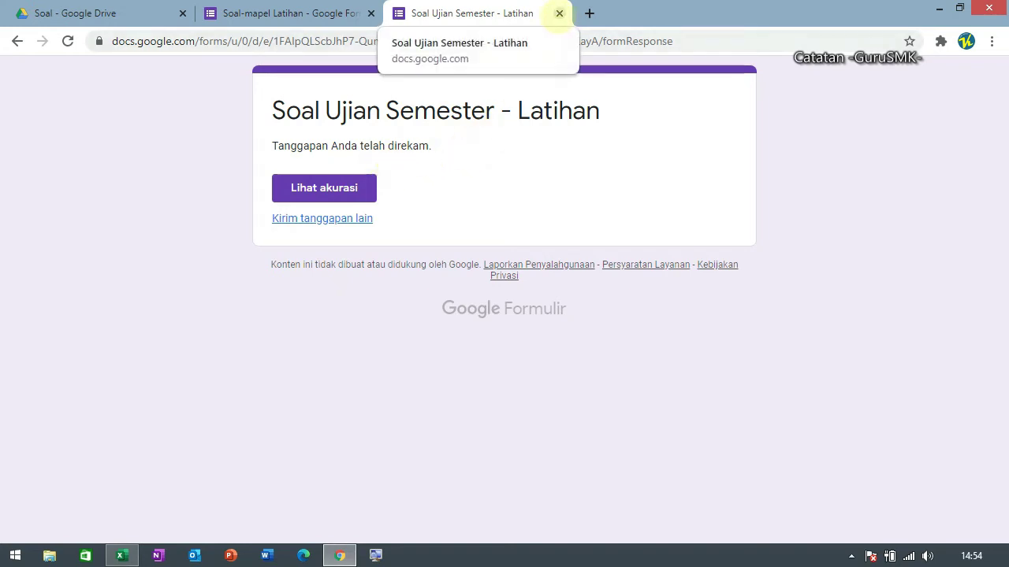
# Close the respondent preview and open the summary of submitted responses in the form editor.
pyautogui.click(559, 13)
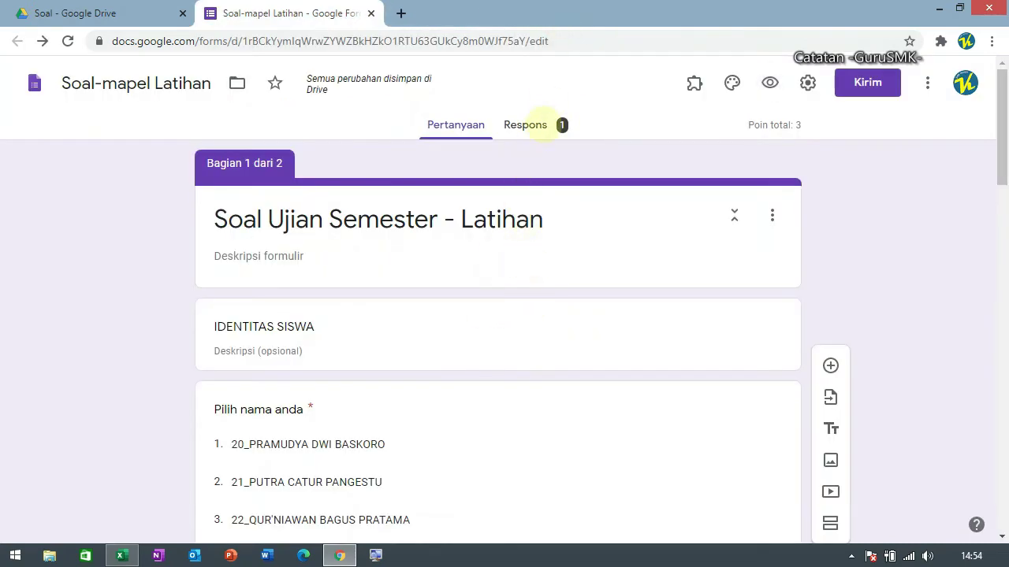
pyautogui.scroll(-8, 523, 275)
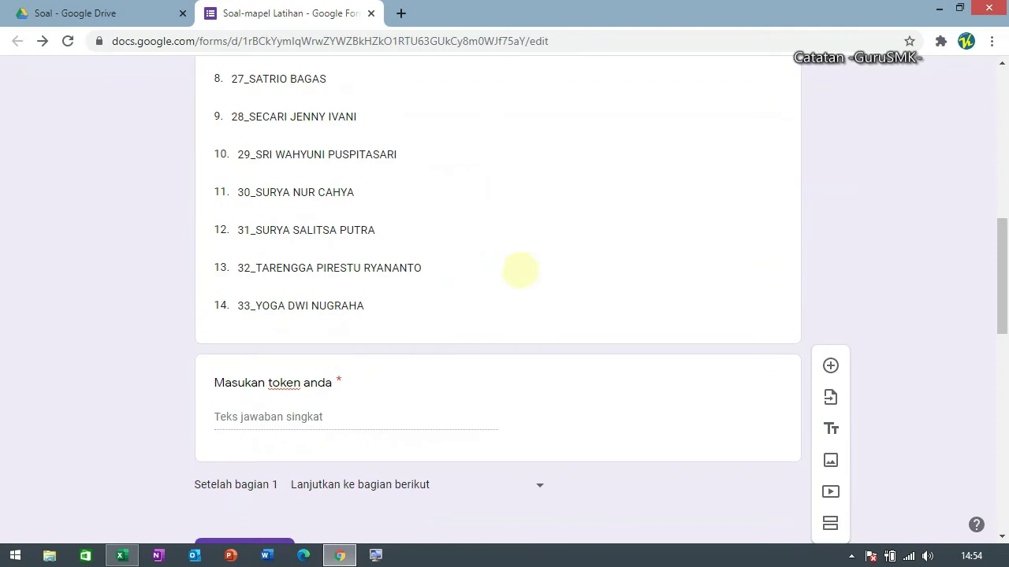
pyautogui.scroll(5, 521, 265)
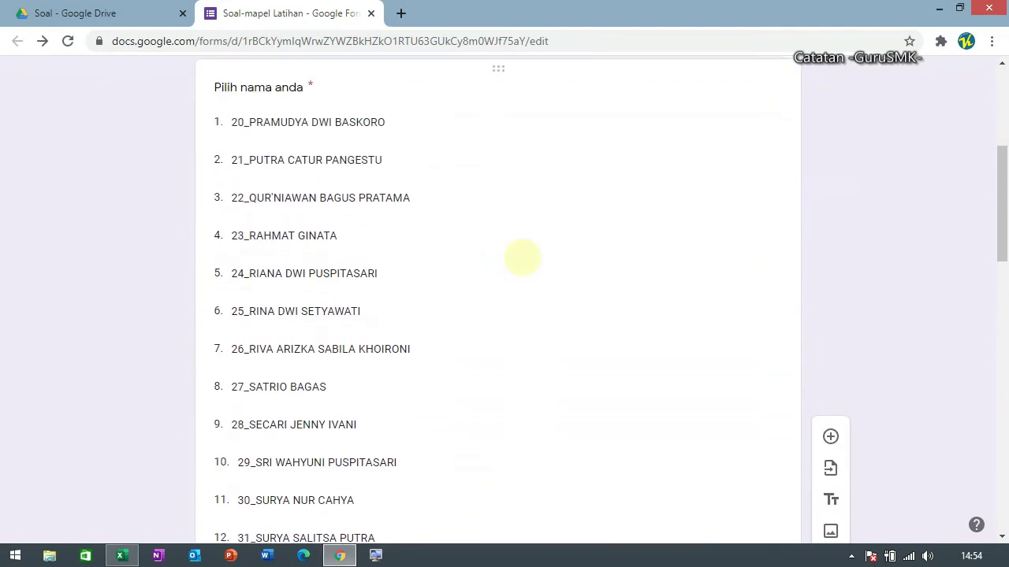
pyautogui.scroll(3, 523, 258)
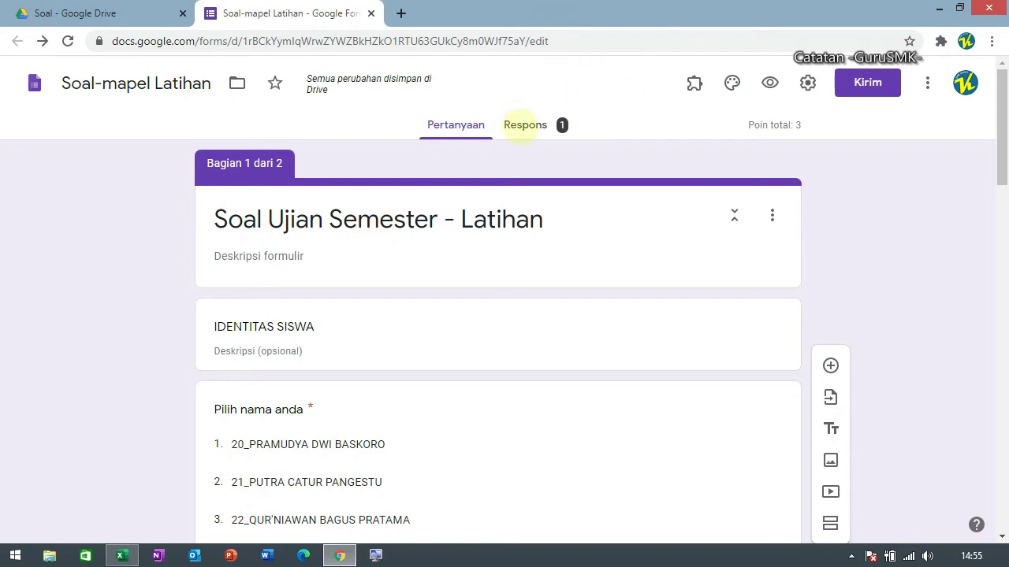
pyautogui.click(524, 126)
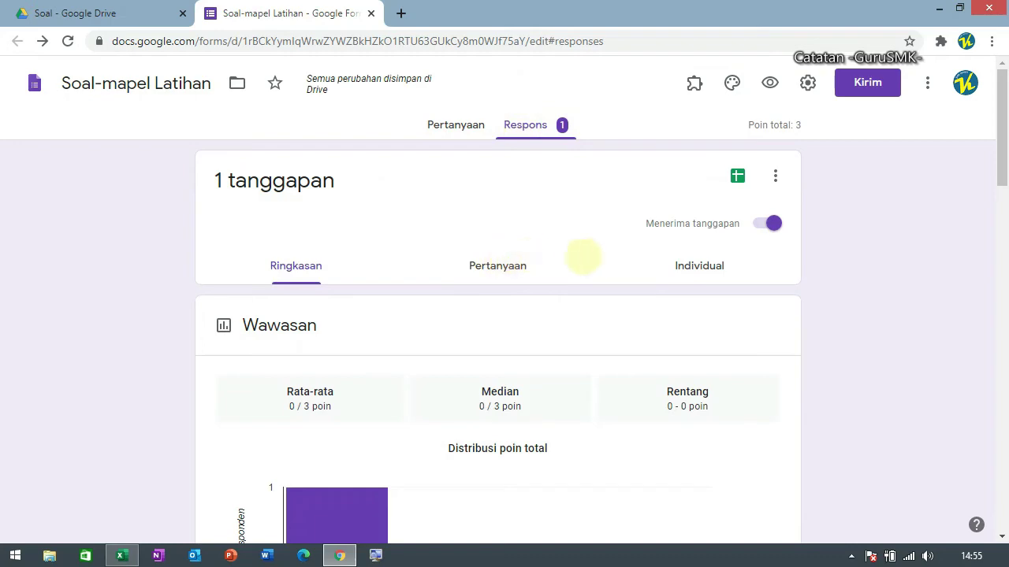
pyautogui.scroll(-2, 593, 256)
pyautogui.scroll(2, 596, 256)
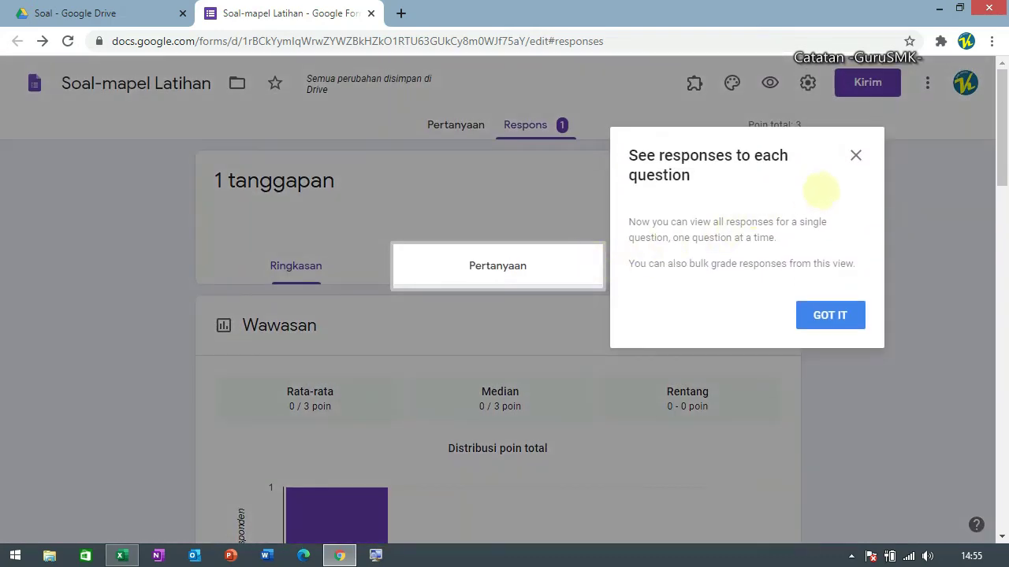
pyautogui.click(856, 155)
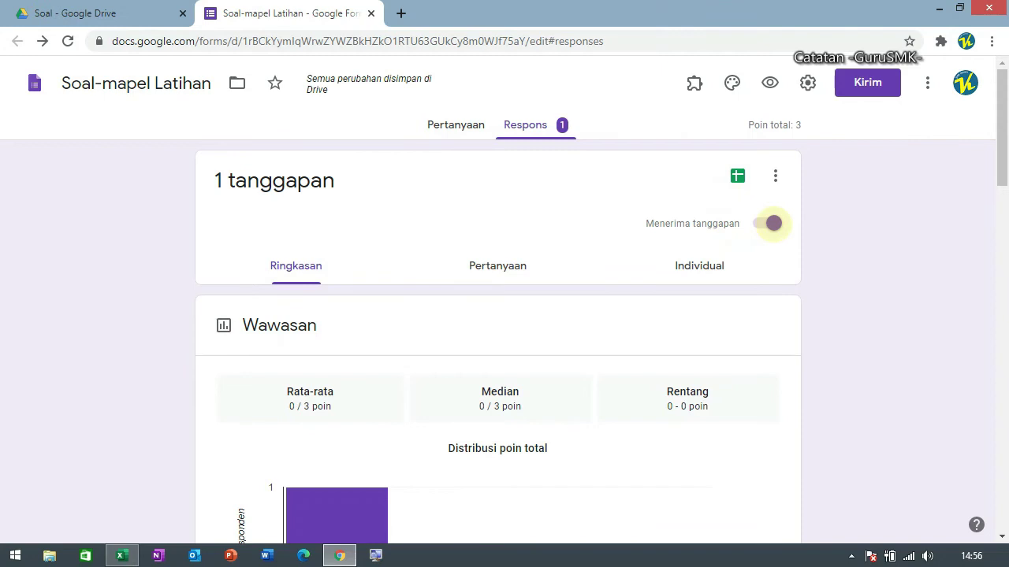
# Stop accepting responses and set the message for respondents to "Waktu mengerjakan sudah habis, silahkan hubungi wali kelas masing-masing.".
pyautogui.click(773, 223)
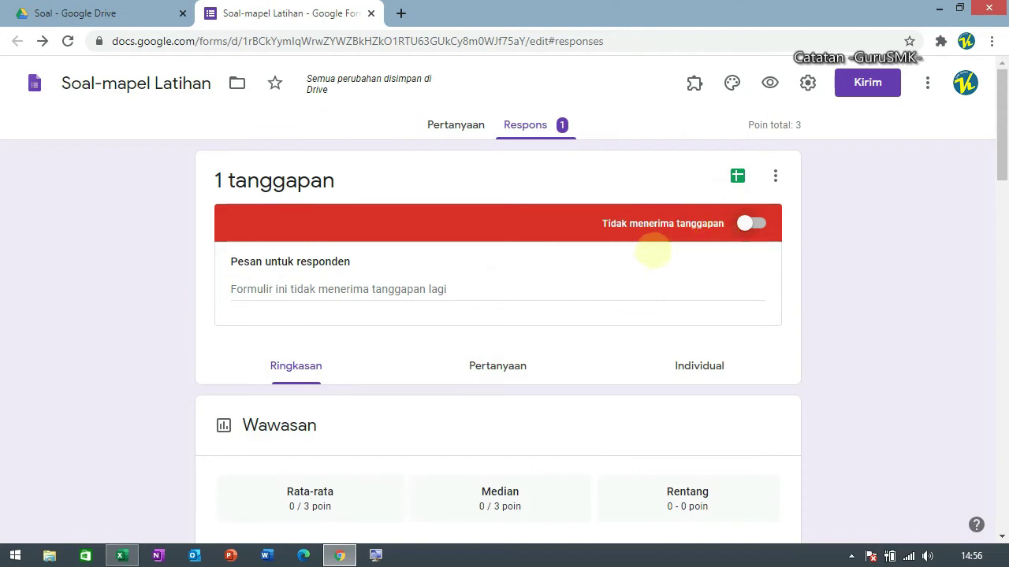
pyautogui.click(460, 290)
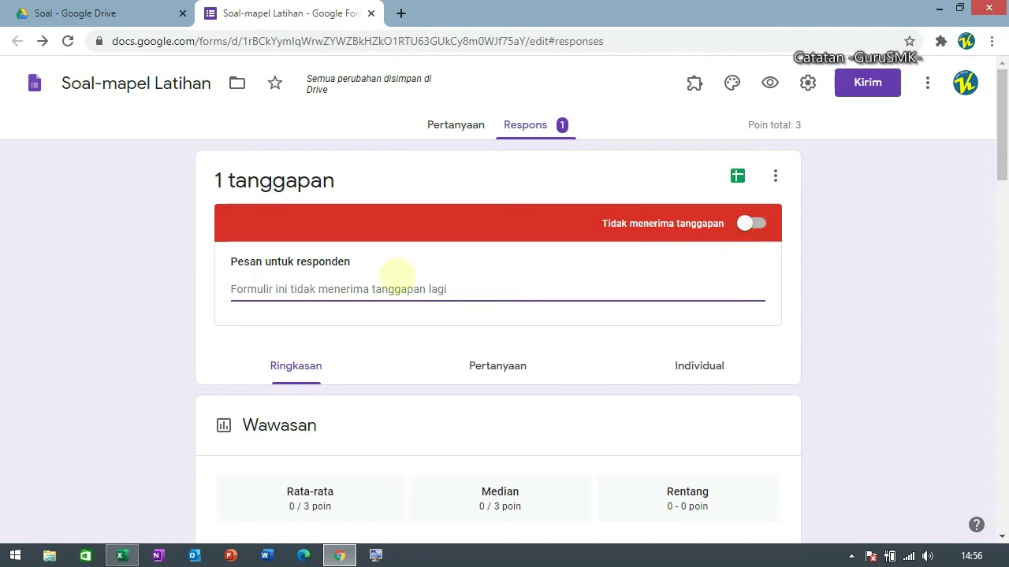
pyautogui.click(283, 289)
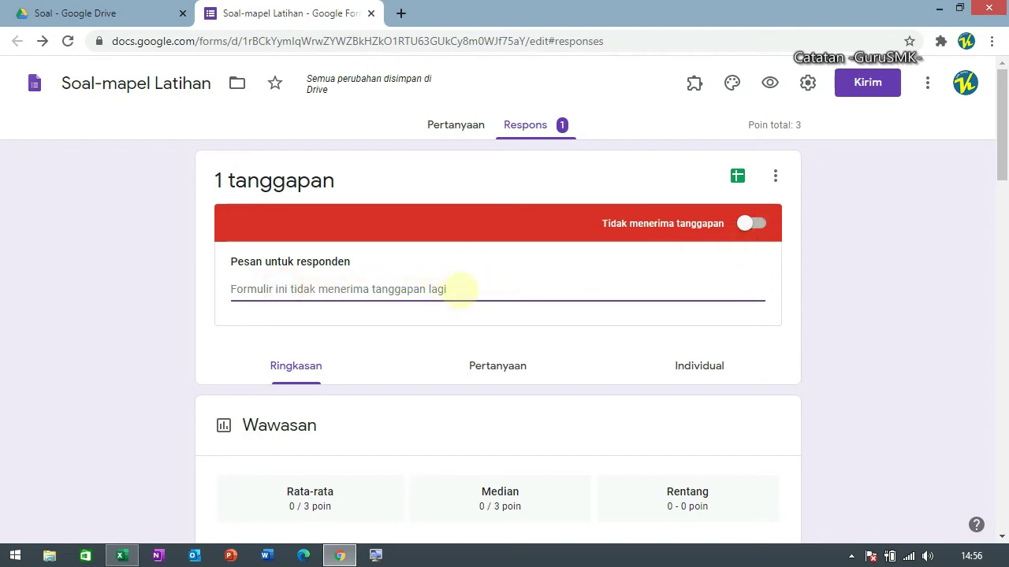
pyautogui.click(460, 290)
pyautogui.click(238, 291)
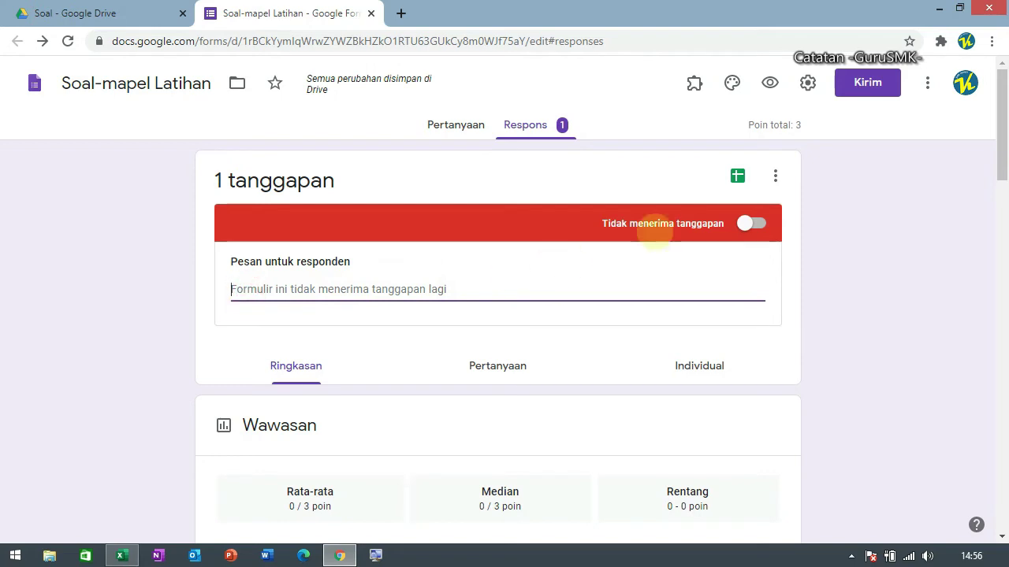
pyautogui.write('Waktu menger')
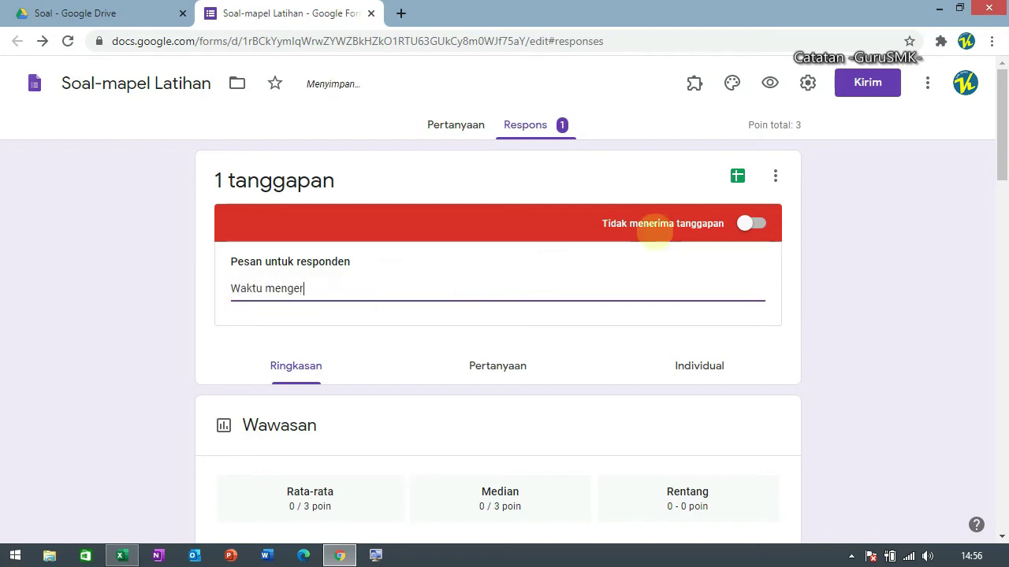
pyautogui.write('jakan sudah ha')
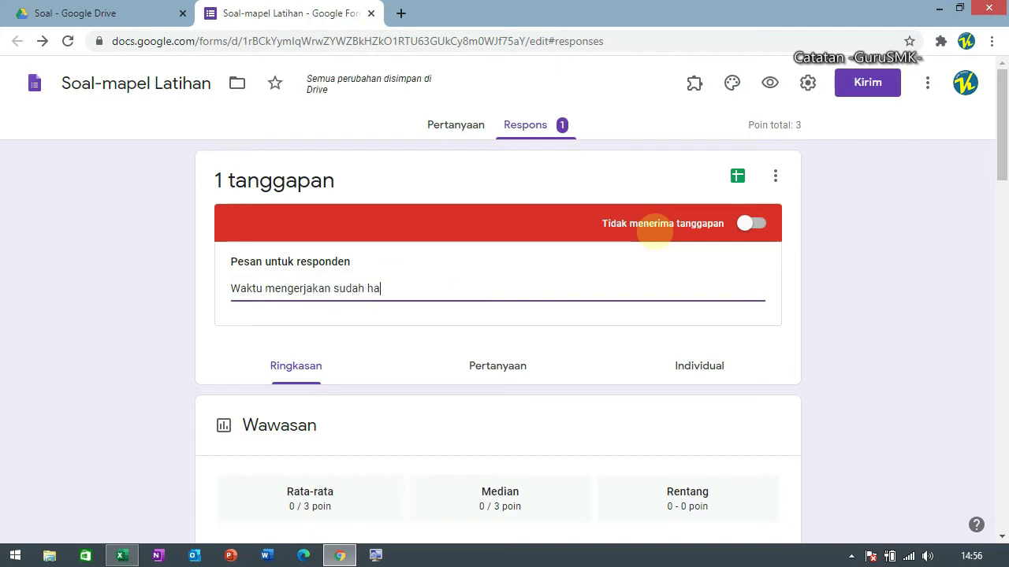
pyautogui.write('bis')
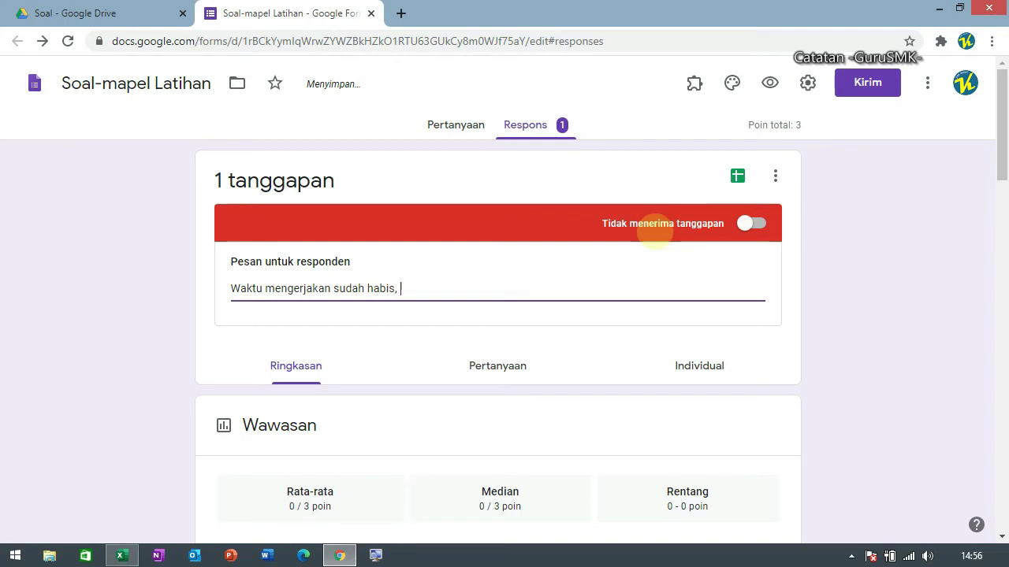
pyautogui.write(', ')
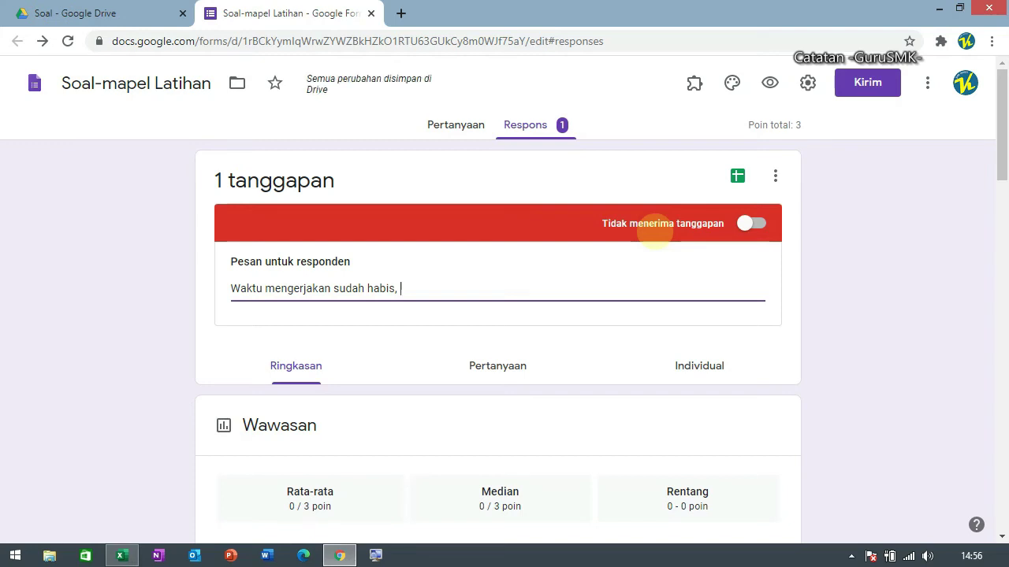
pyautogui.write('silahkan hu')
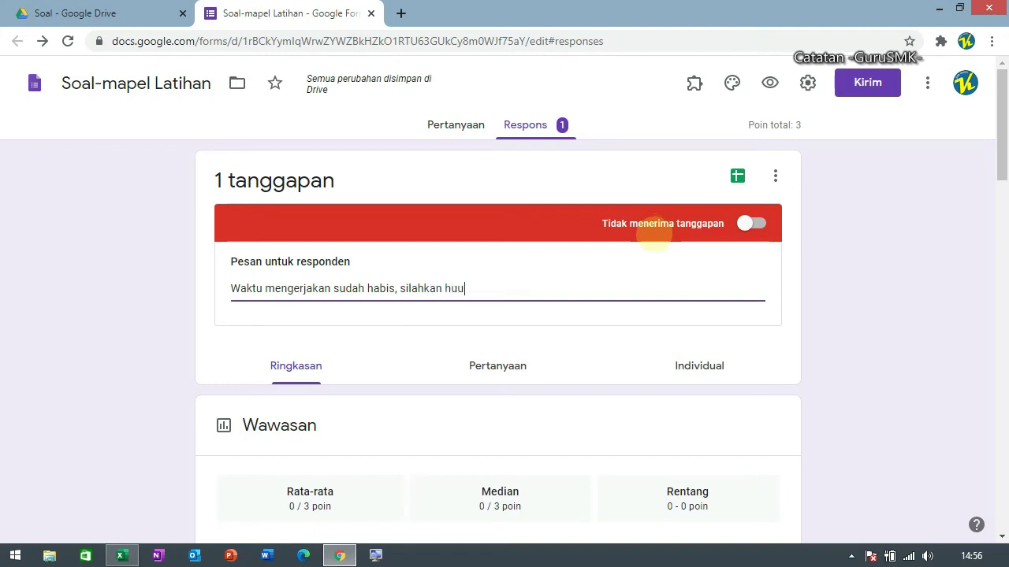
pyautogui.write('bungi')
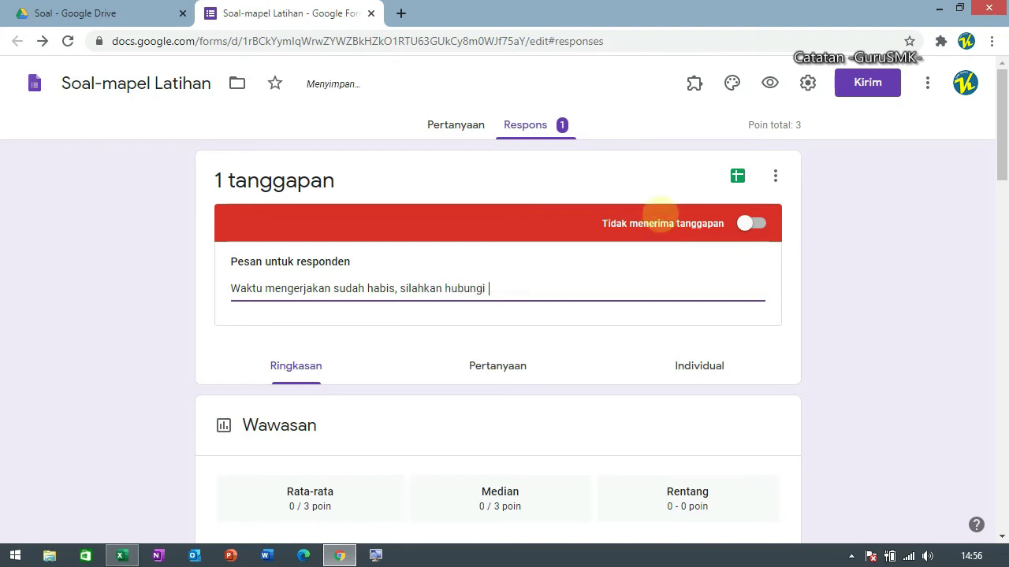
pyautogui.write(' wali kelas masin')
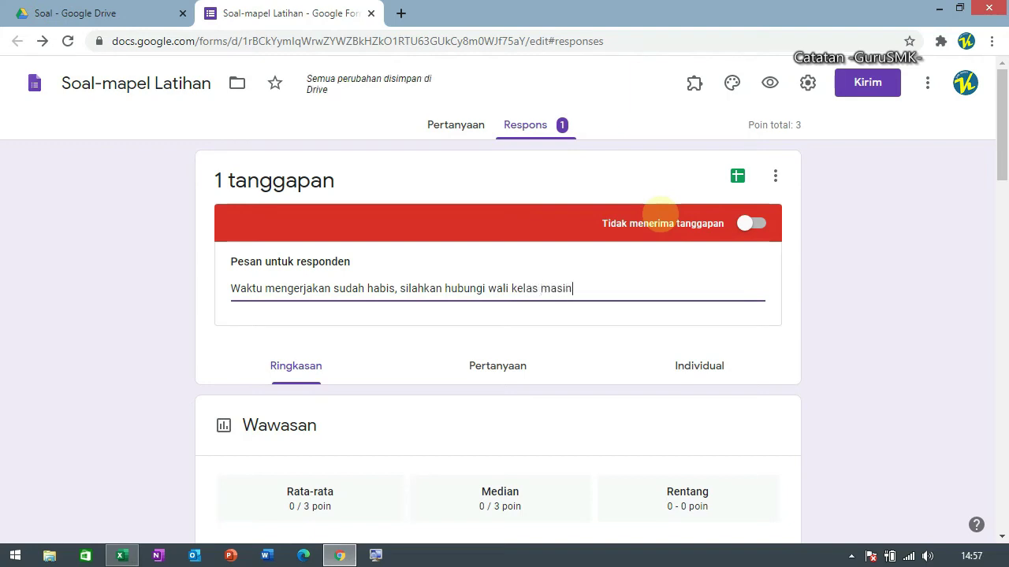
pyautogui.write('g-masing.')
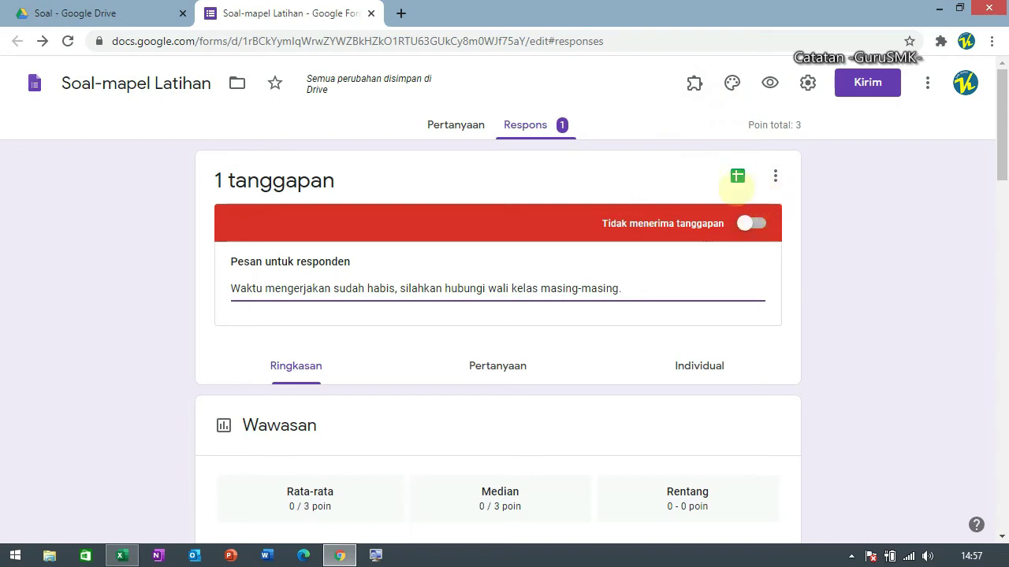
# Turn response acceptance back on and open the limit settings of the formLimiter add-on.
pyautogui.click(753, 224)
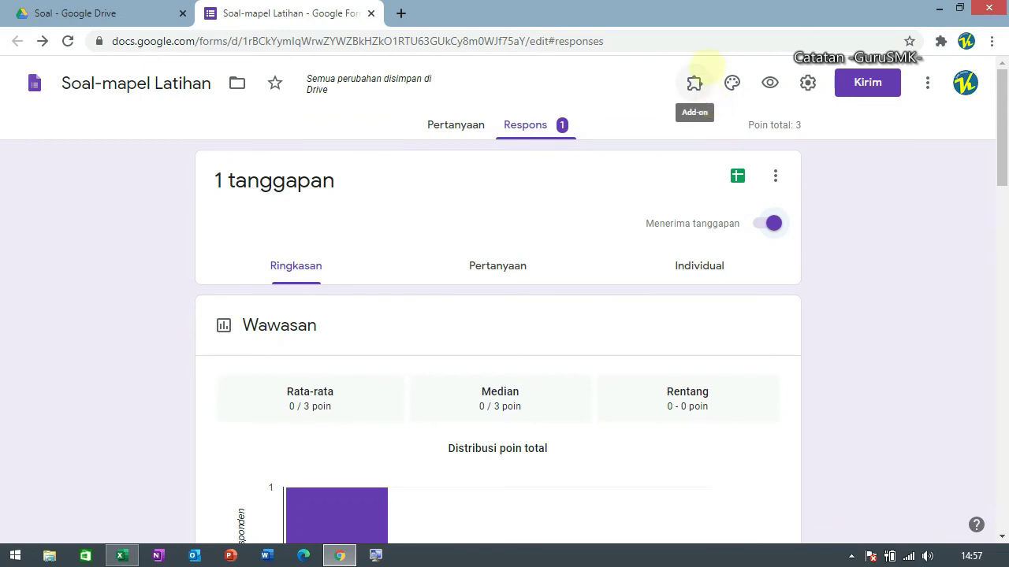
pyautogui.click(694, 82)
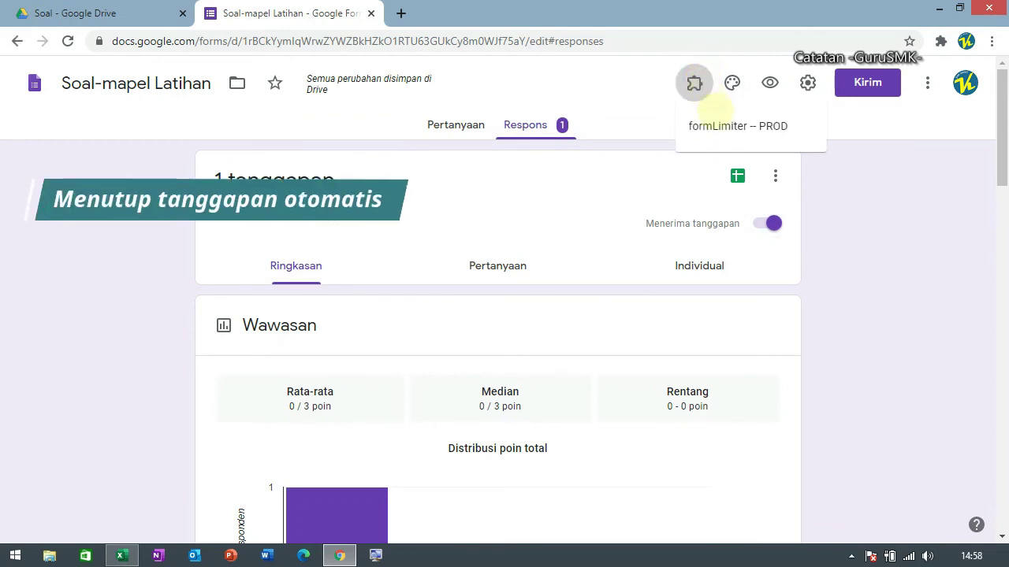
pyautogui.click(717, 126)
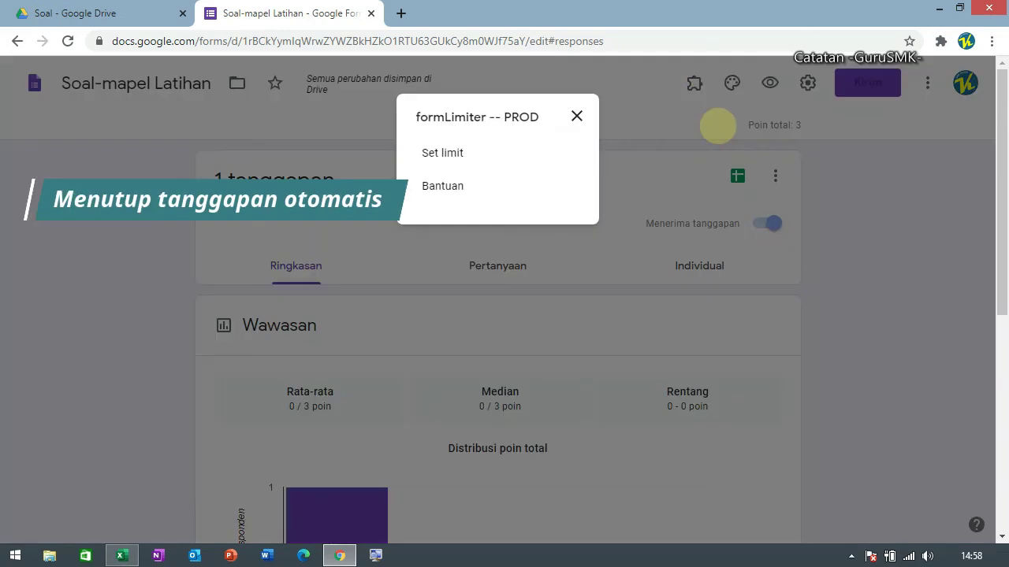
pyautogui.click(436, 153)
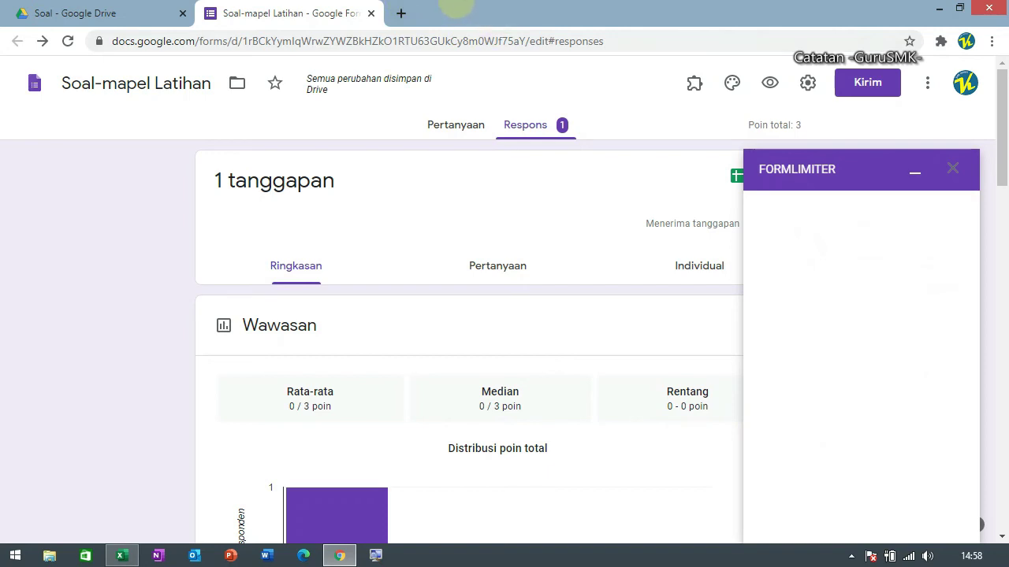
pyautogui.moveTo(461, 4)
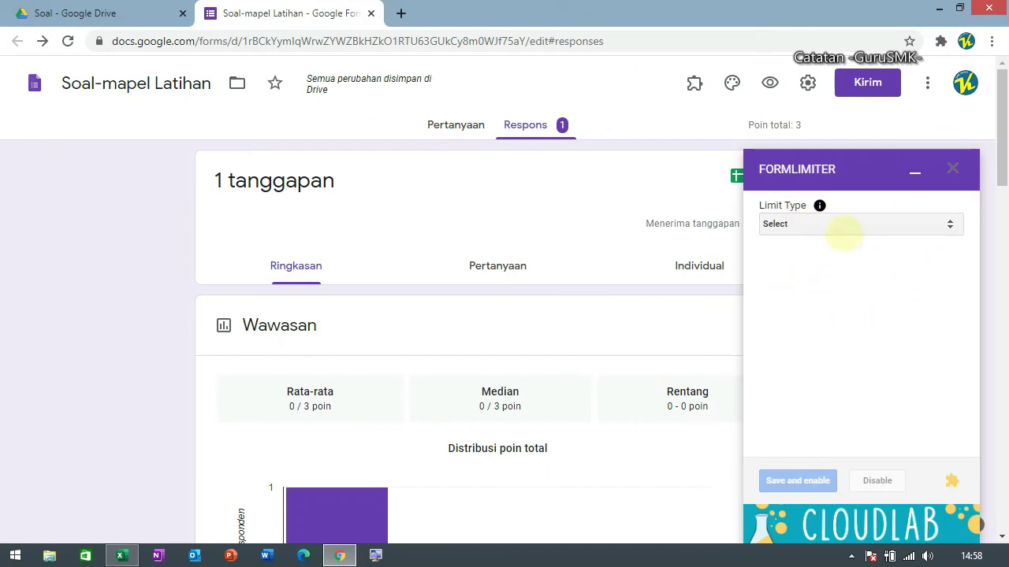
# Set the limit type to date and time, with responses closing on 07/27/2020 at 4:00 PM.
pyautogui.click(844, 226)
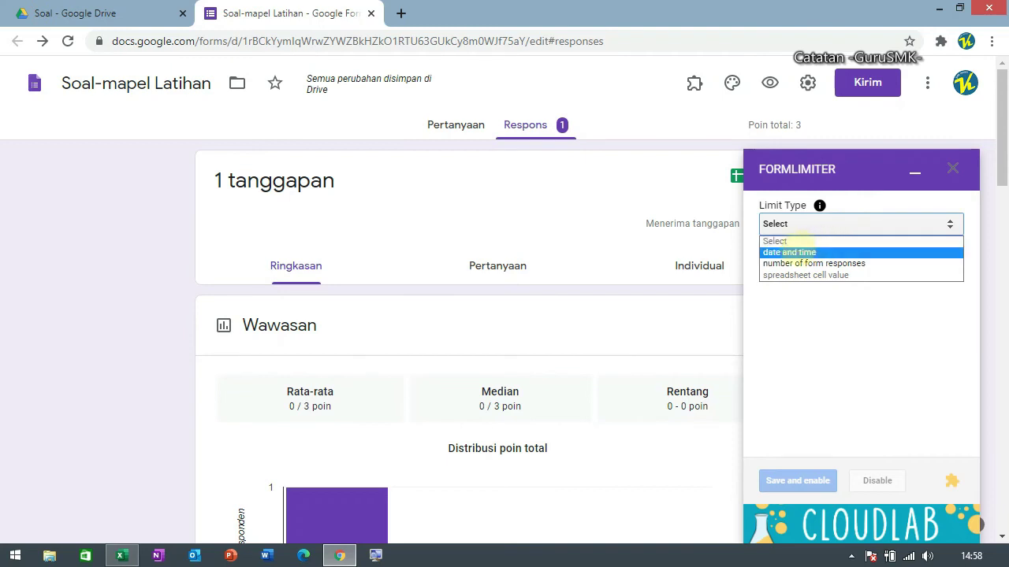
pyautogui.click(788, 253)
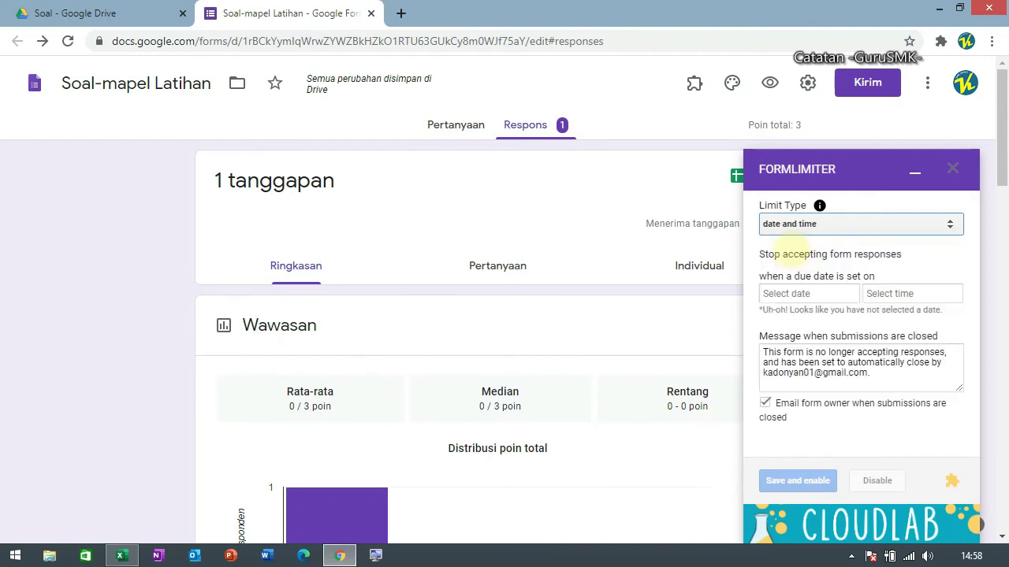
pyautogui.click(803, 291)
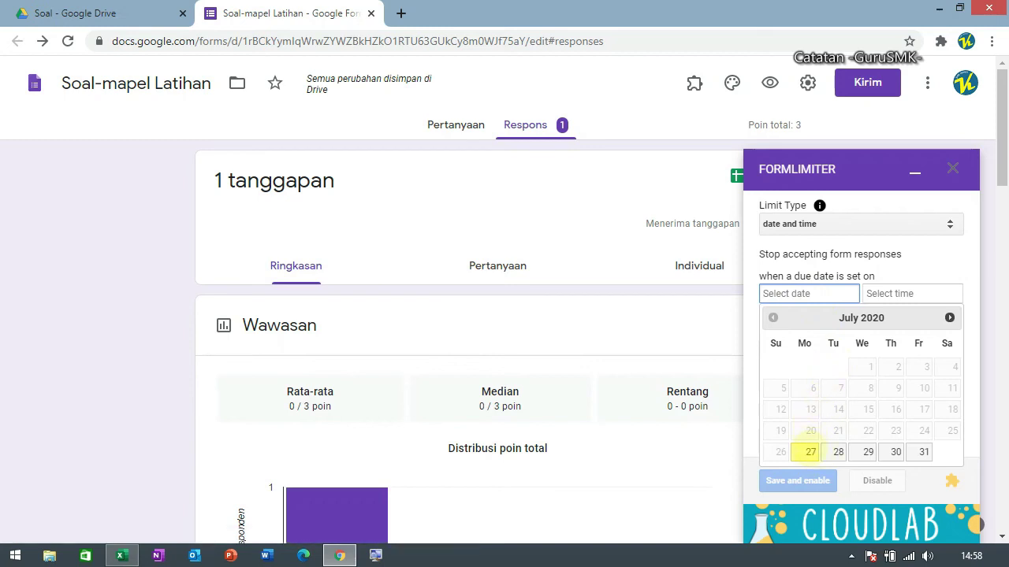
pyautogui.click(810, 452)
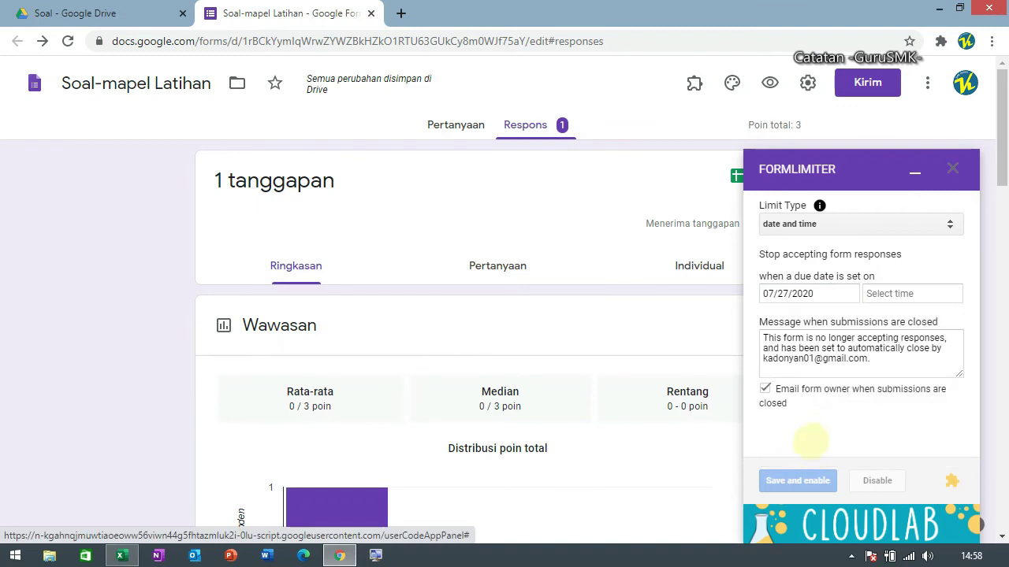
pyautogui.click(904, 291)
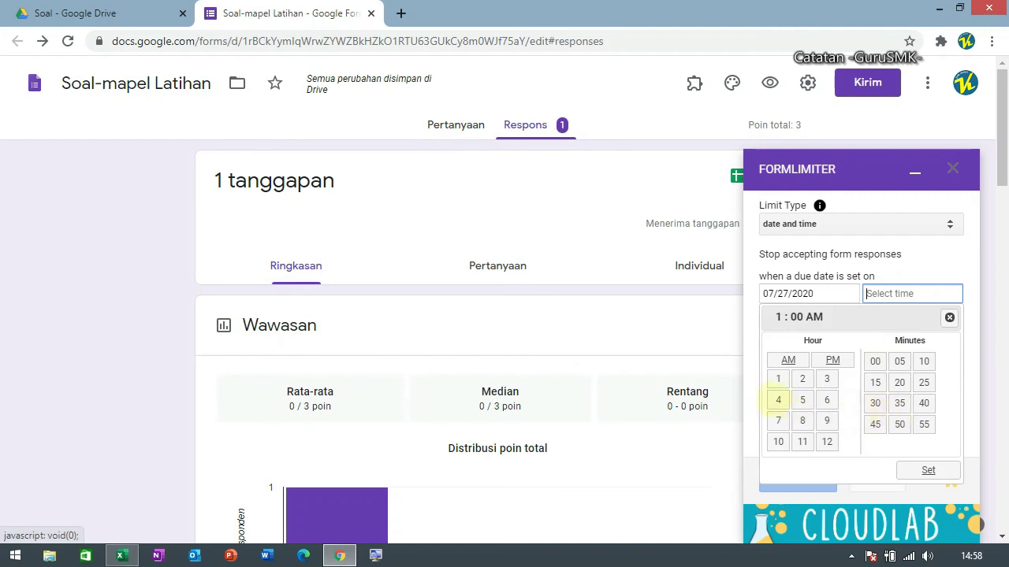
pyautogui.click(778, 400)
pyautogui.click(832, 358)
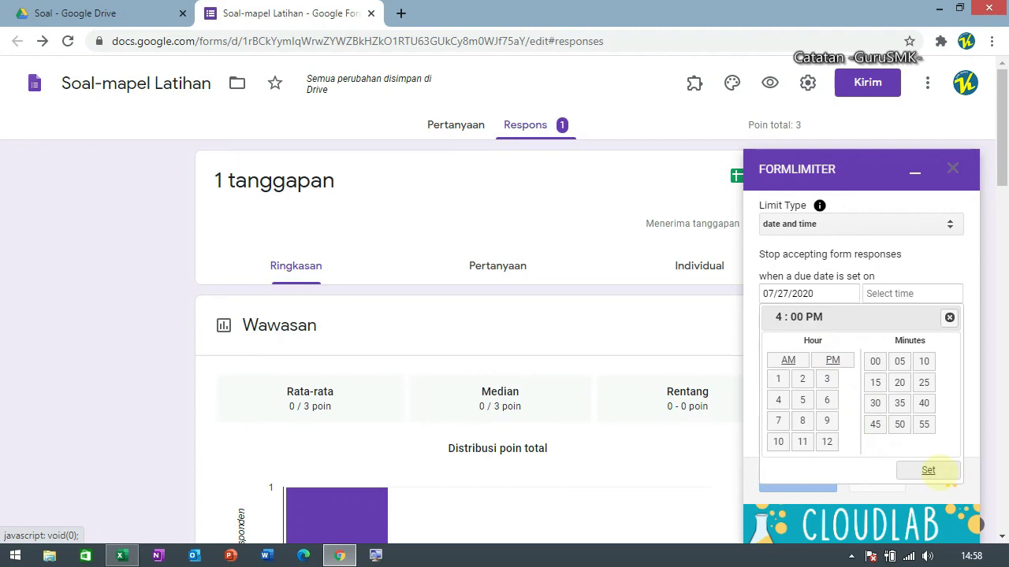
pyautogui.click(939, 472)
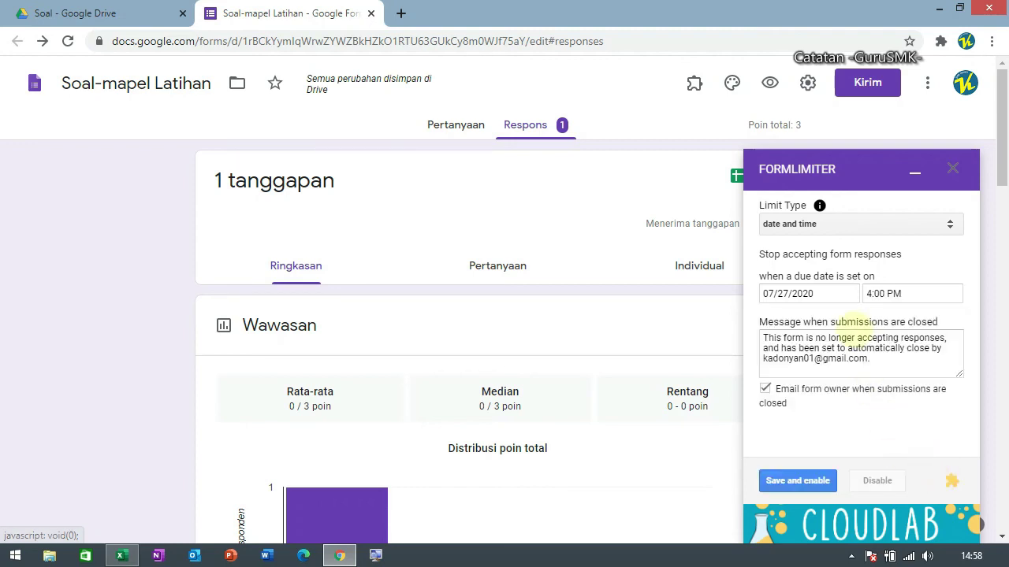
# Replace the formLimiter closed-submission message with "Waktu mengerjakan sudah habis, silahkan hubungi wali kelas masing2.".
pyautogui.moveTo(881, 362); pyautogui.dragTo(746, 329)
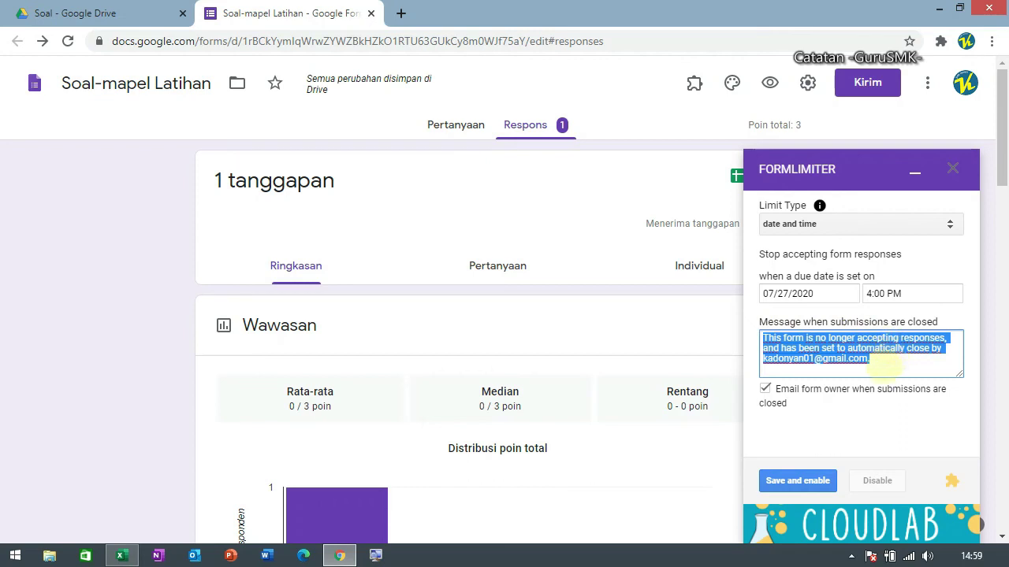
pyautogui.click(883, 364)
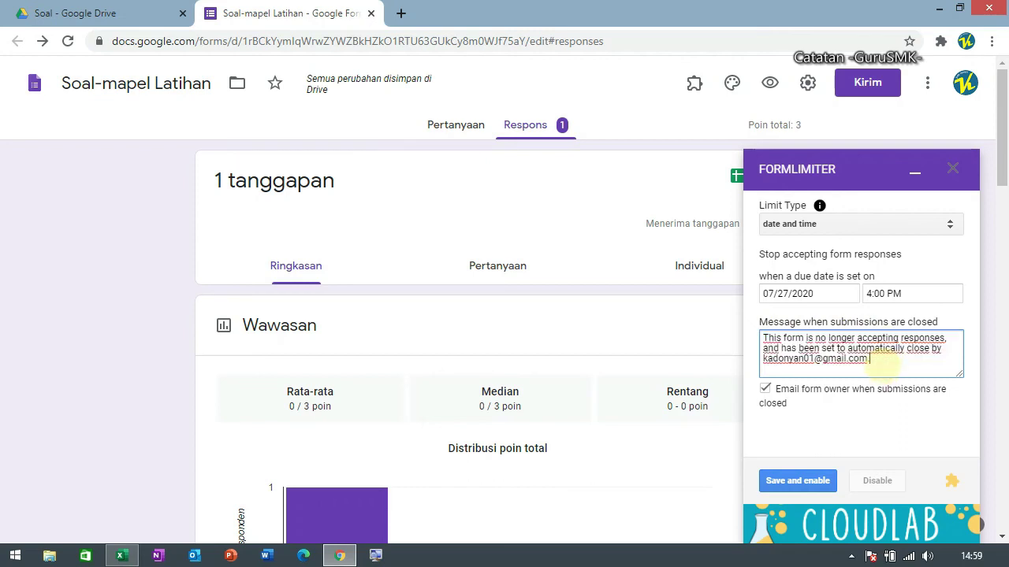
pyautogui.moveTo(883, 362); pyautogui.dragTo(726, 333)
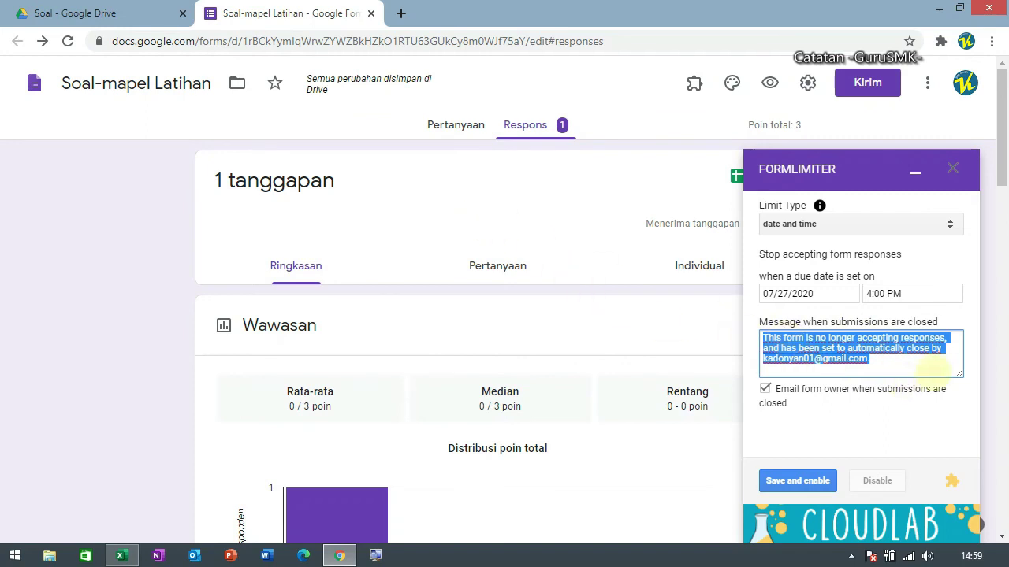
pyautogui.write('Wakt')
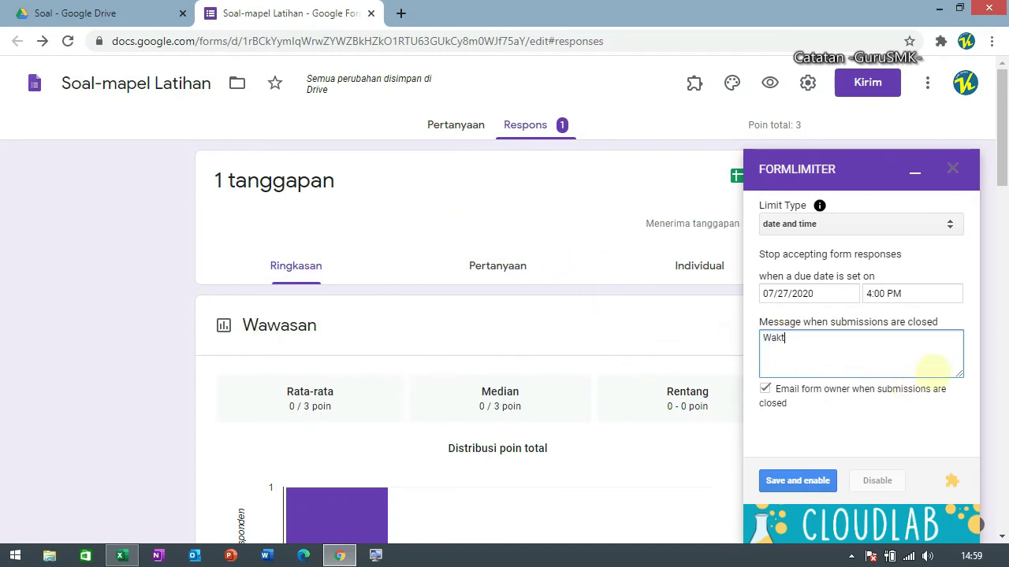
pyautogui.write('u mengerjaka')
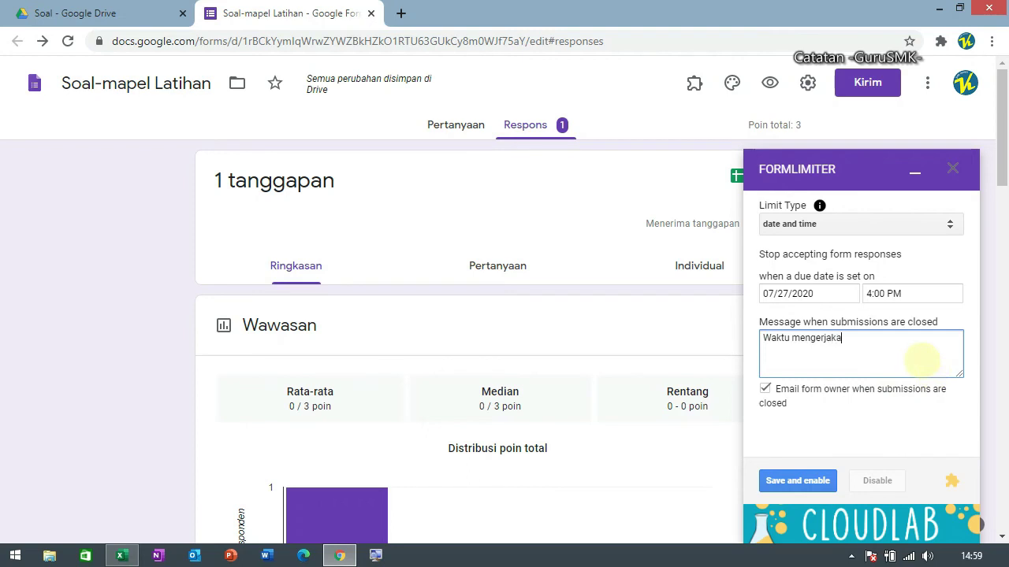
pyautogui.write('n sudah habis, silahkan hubungi')
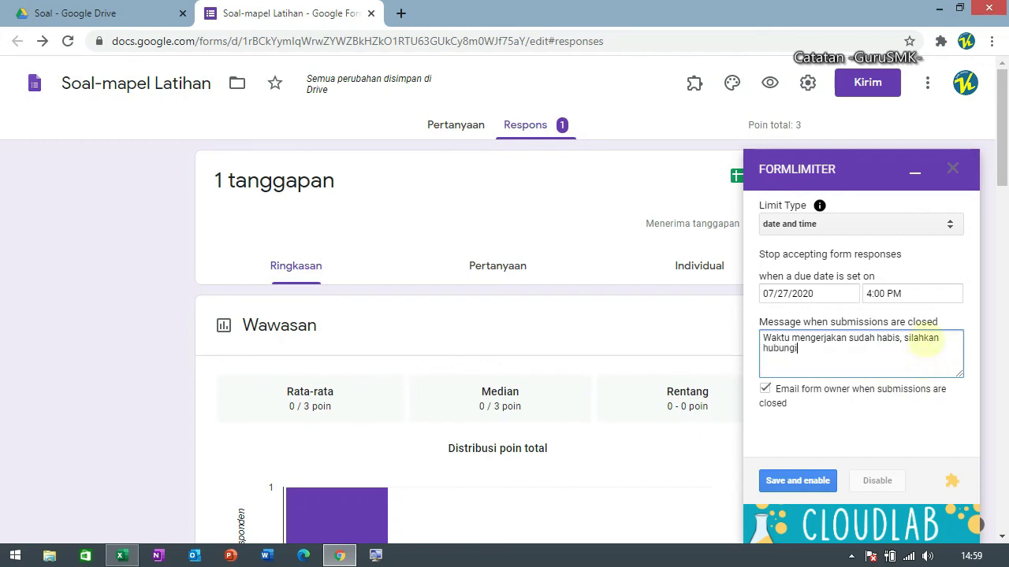
pyautogui.write(' wali kelas masing2.')
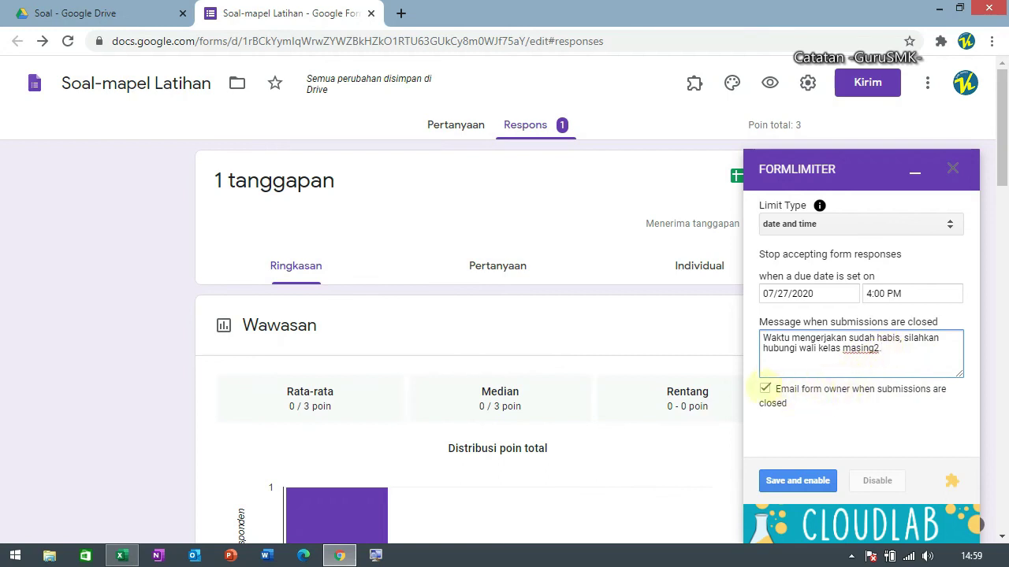
# Turn off the owner's email notification on closing, save and enable the limit, and close the formLimiter settings.
pyautogui.click(764, 388)
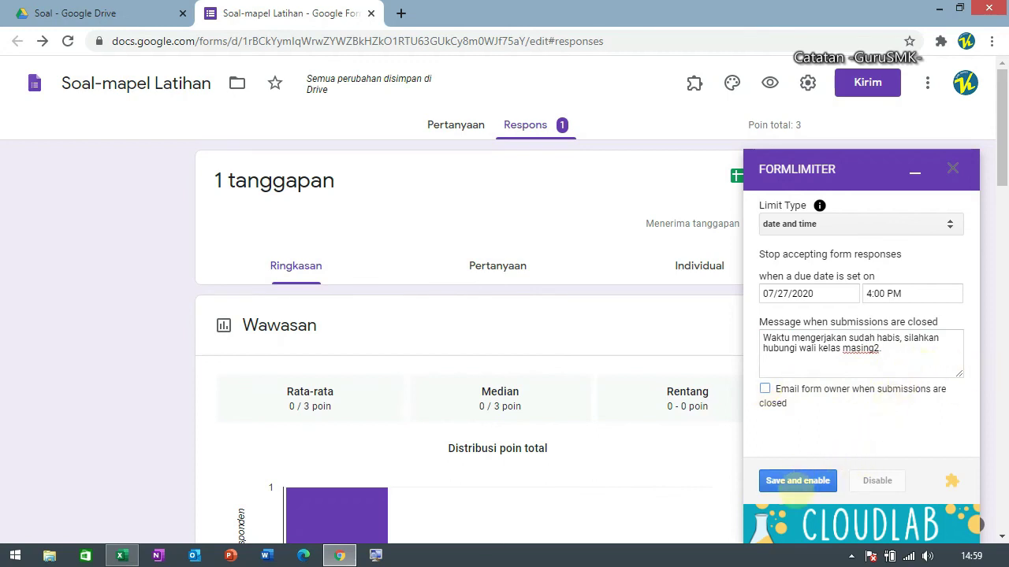
pyautogui.click(792, 484)
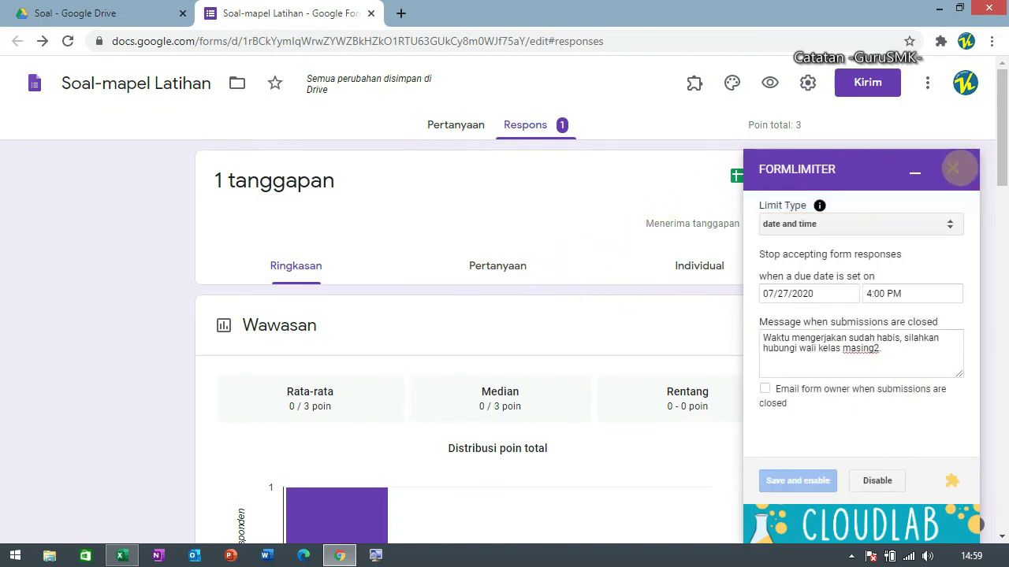
pyautogui.click(953, 168)
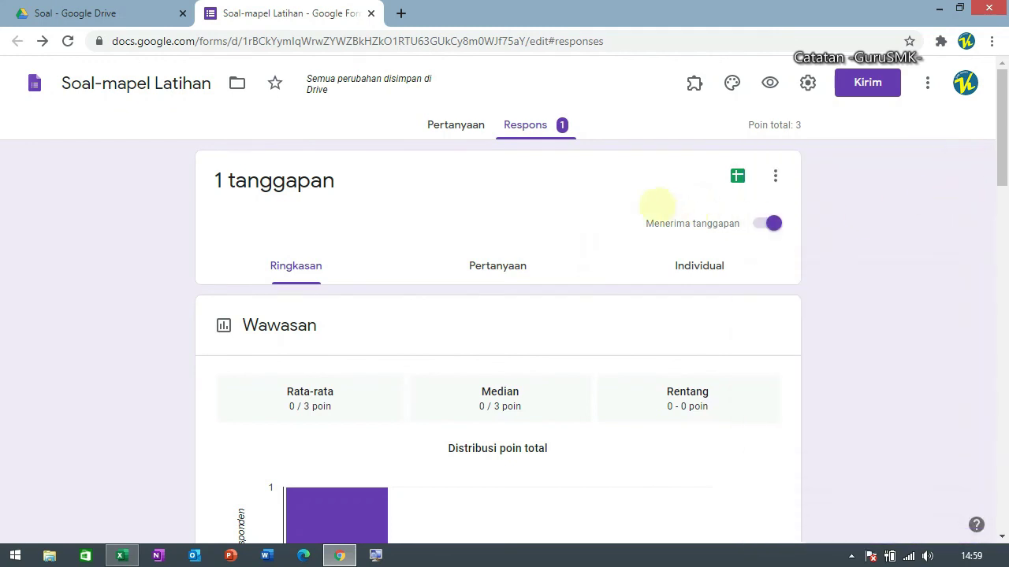
# Review the form's response acceptance status and its student identity questions, from the name list to the token question.
pyautogui.click(458, 126)
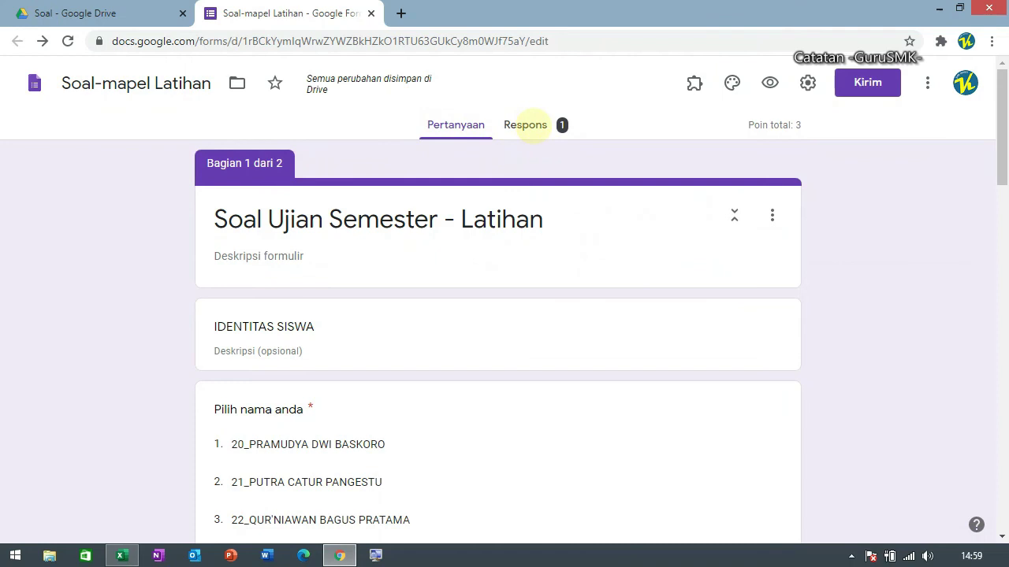
pyautogui.click(531, 126)
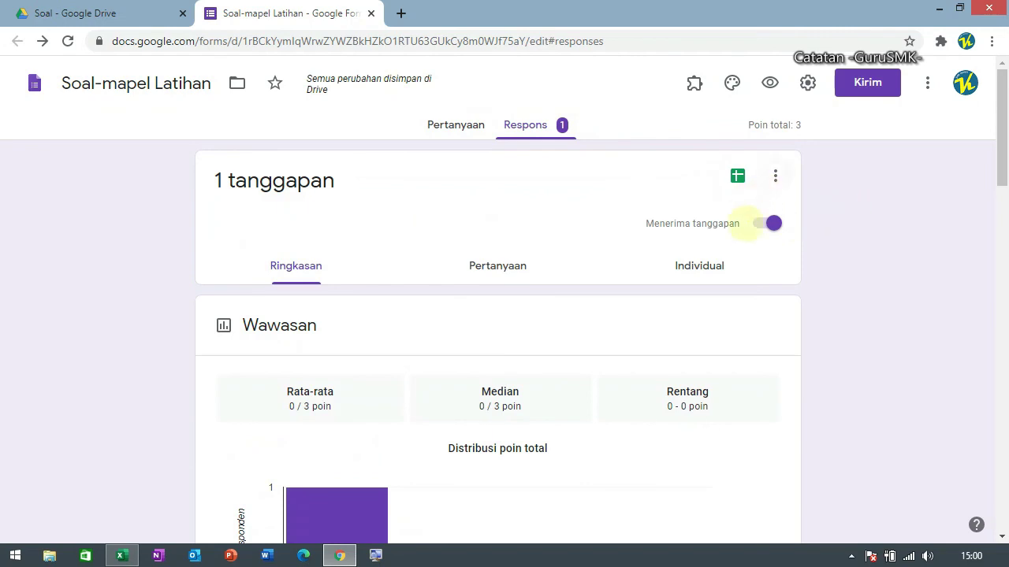
pyautogui.click(468, 125)
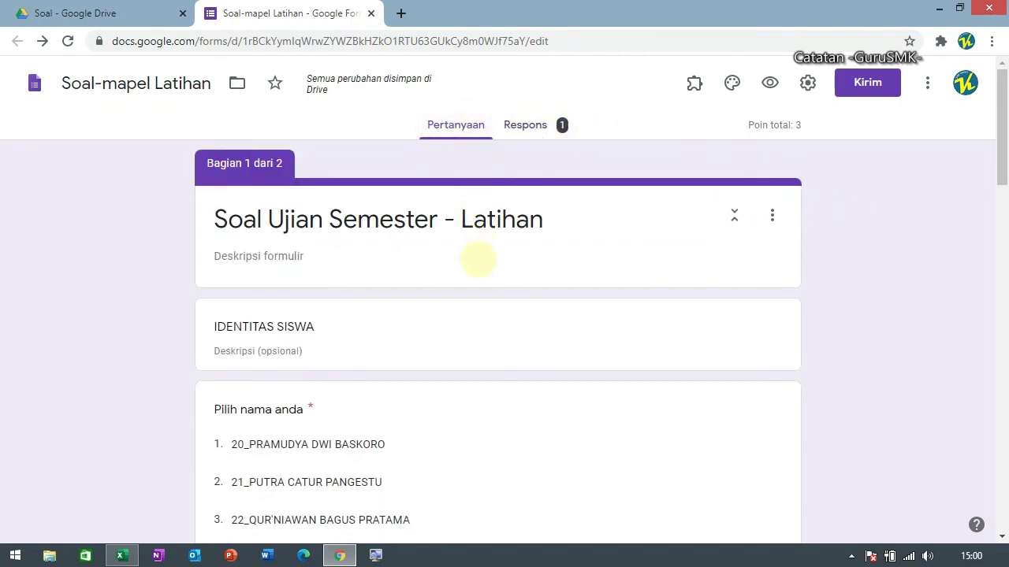
pyautogui.click(901, 322)
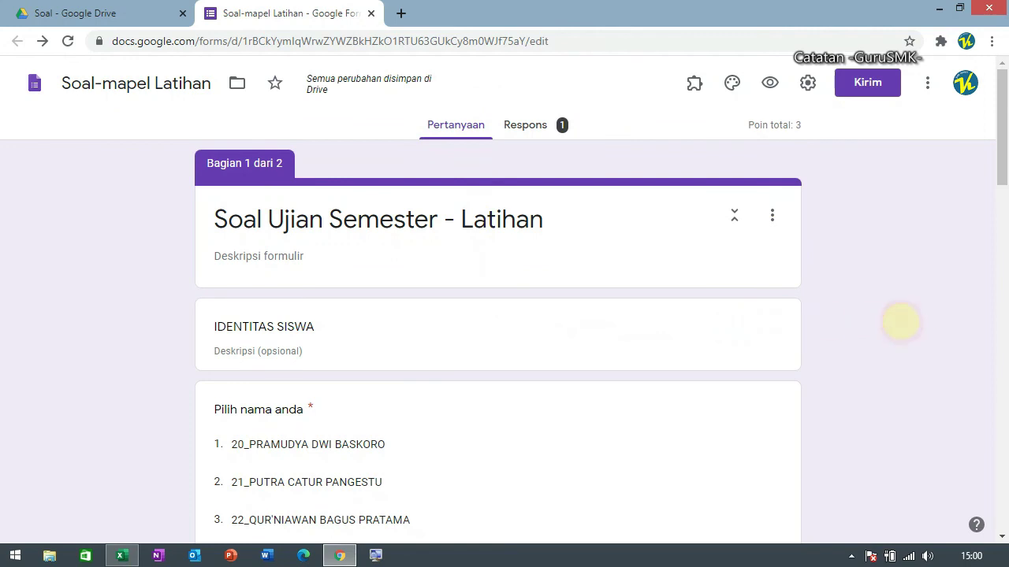
pyautogui.scroll(-6, 903, 325)
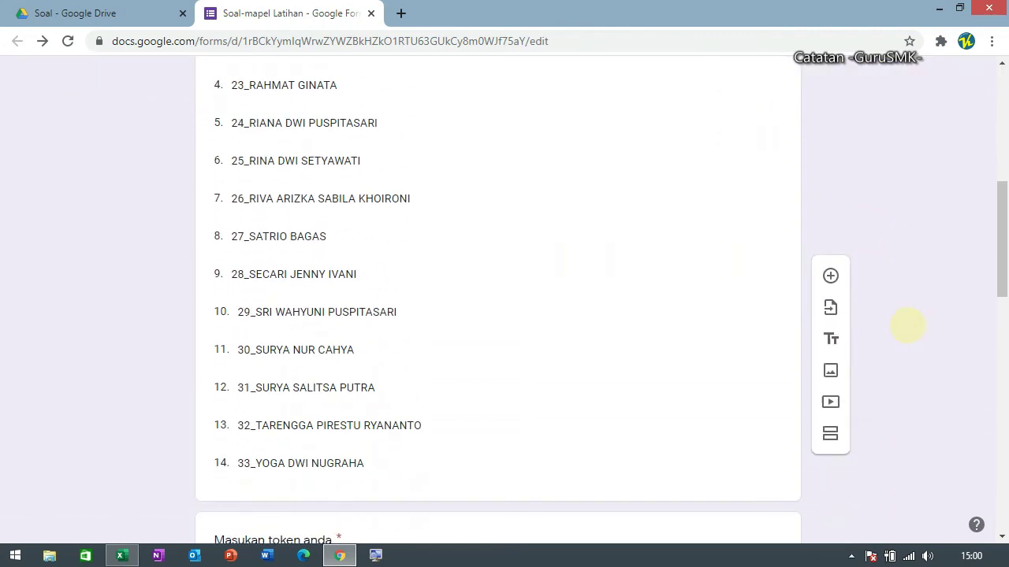
pyautogui.scroll(-6, 908, 324)
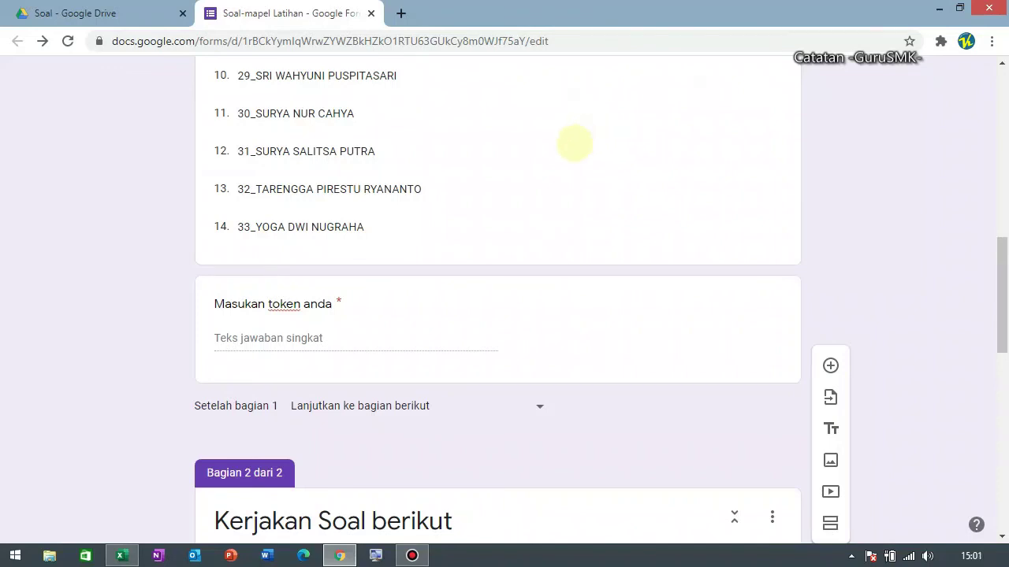
pyautogui.scroll(7, 575, 143)
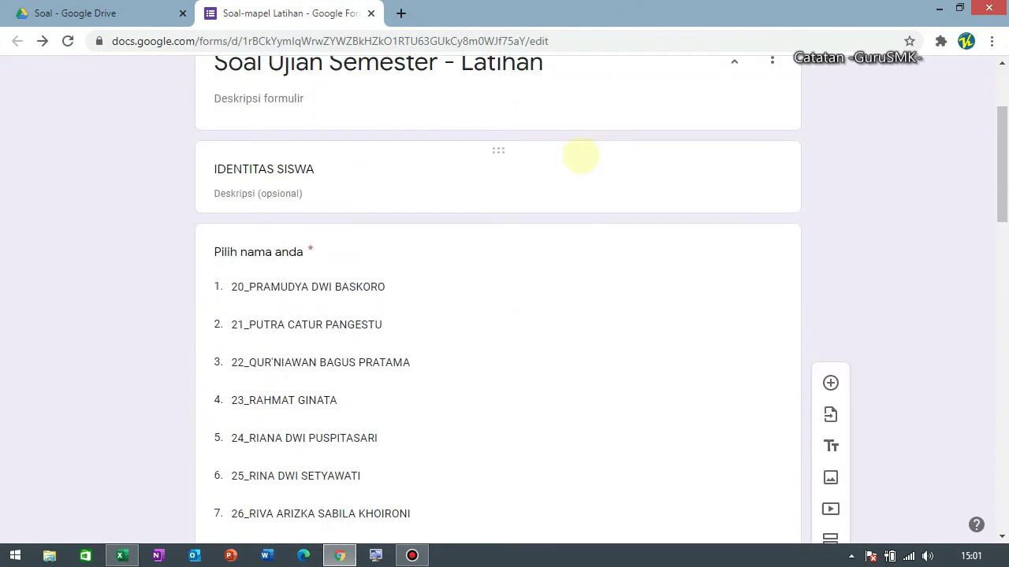
pyautogui.scroll(2, 581, 155)
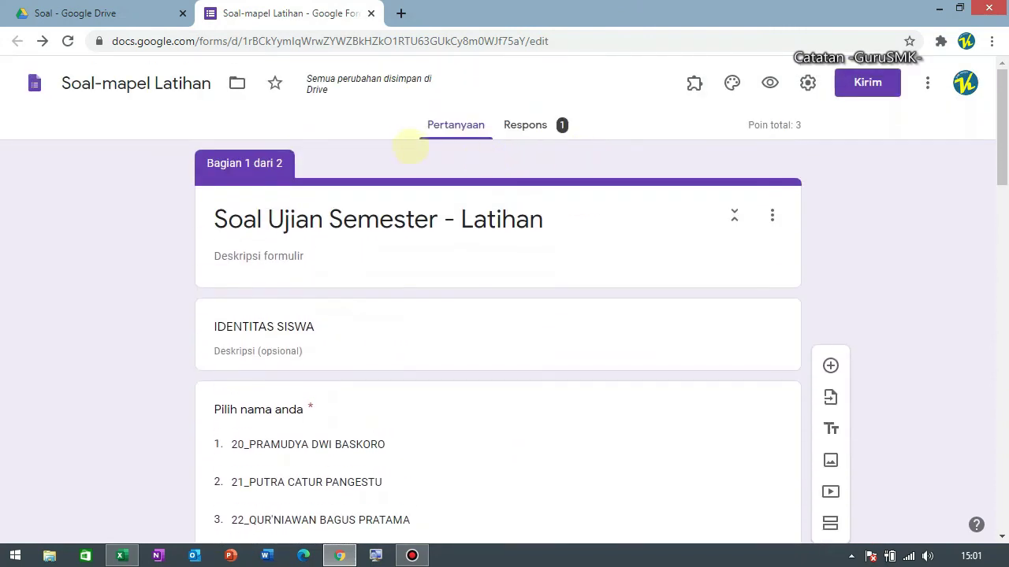
# Create a new spreadsheet named "Soal-mapel Latihan (Respons)" as the destination for the form's responses.
pyautogui.click(527, 125)
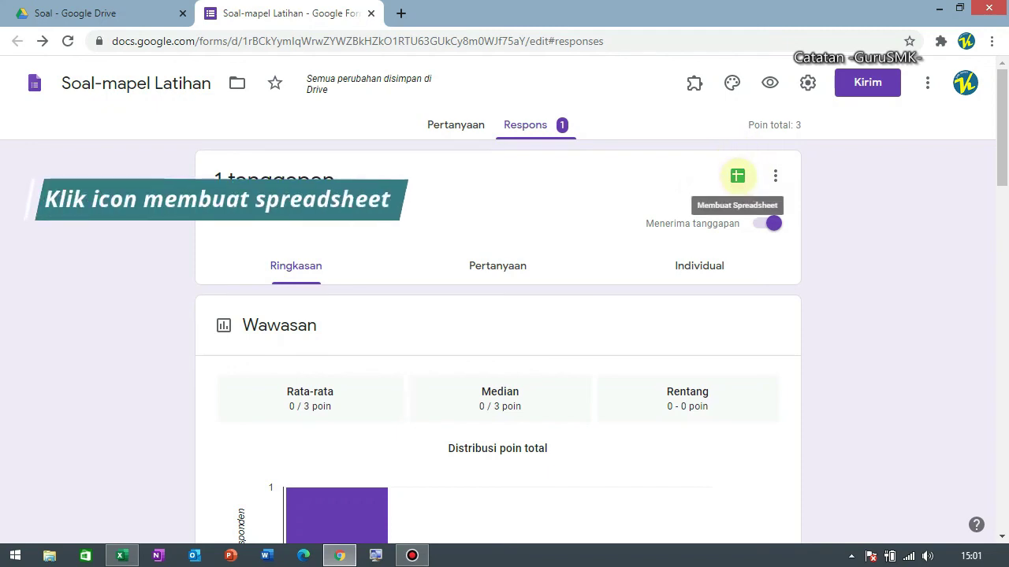
pyautogui.click(737, 175)
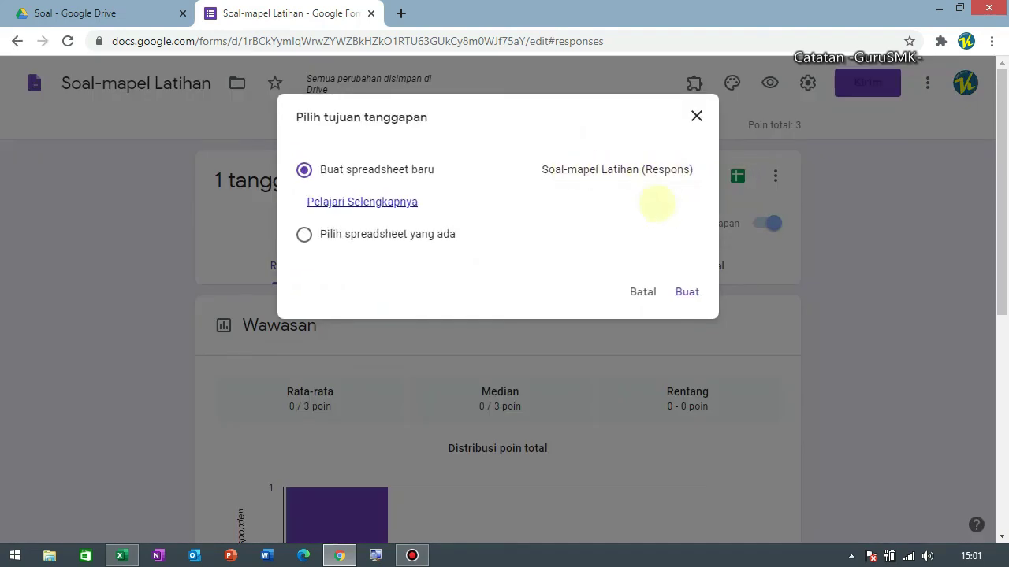
pyautogui.click(686, 292)
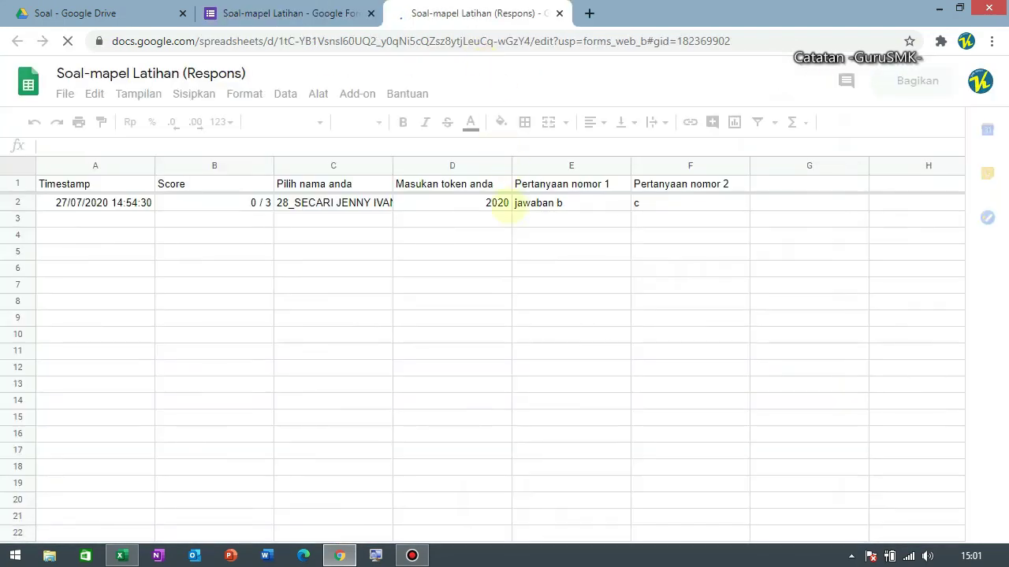
# Examine the response sheet's timestamp, score, student name and question answer columns for the submitted entry.
pyautogui.click(436, 250)
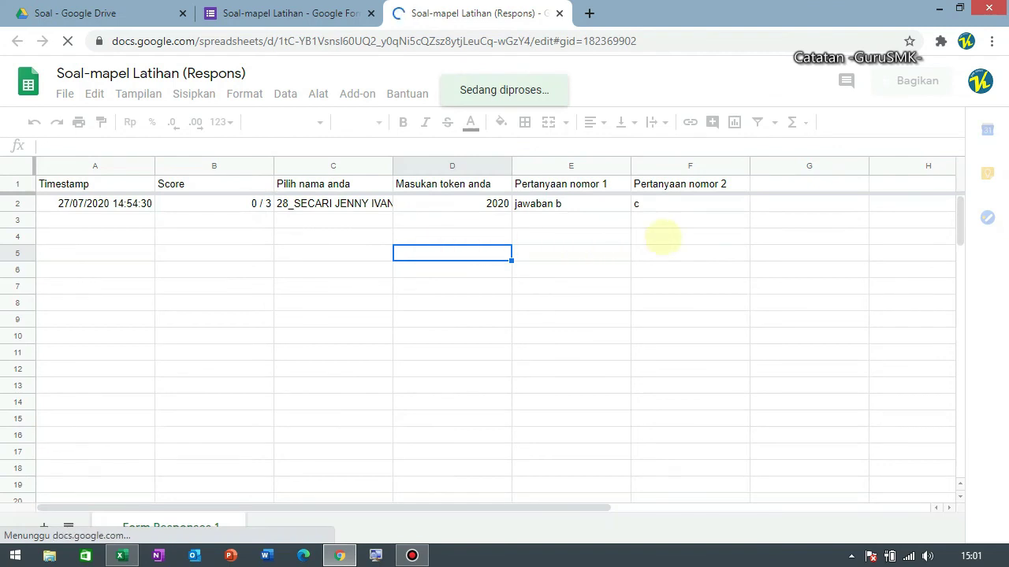
pyautogui.click(661, 236)
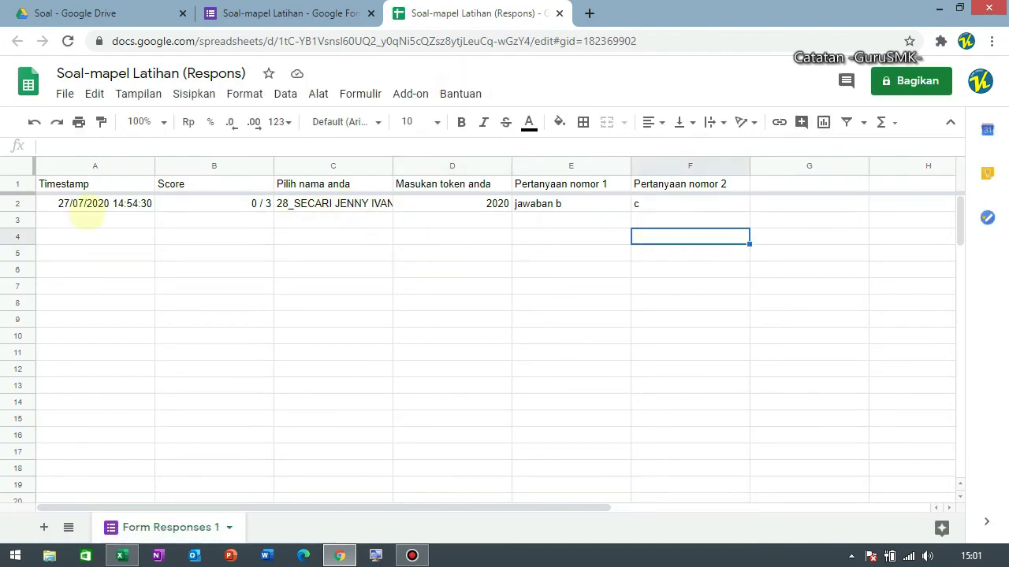
pyautogui.click(89, 207)
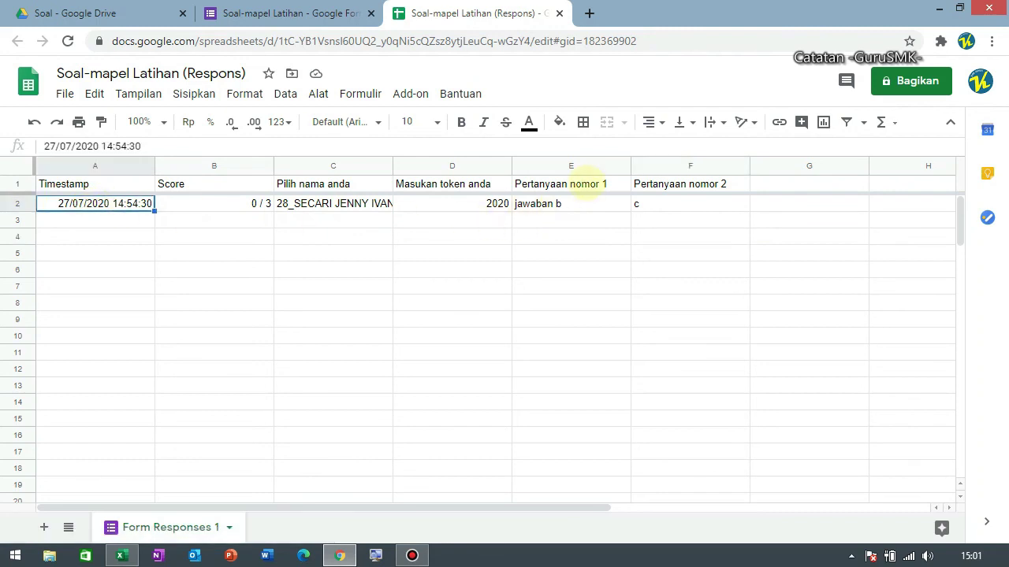
pyautogui.click(588, 186)
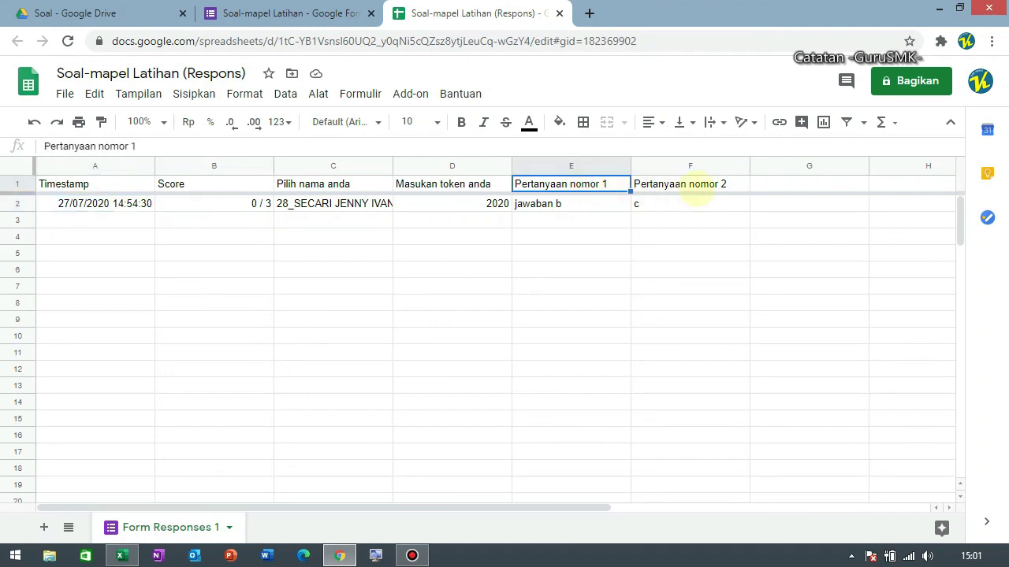
pyautogui.click(696, 186)
pyautogui.click(667, 203)
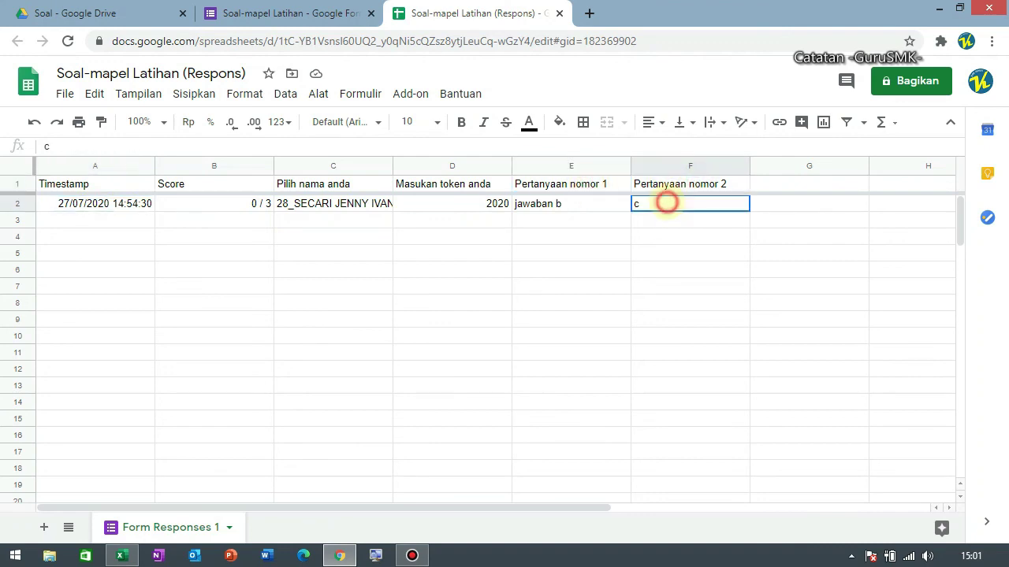
pyautogui.click(586, 202)
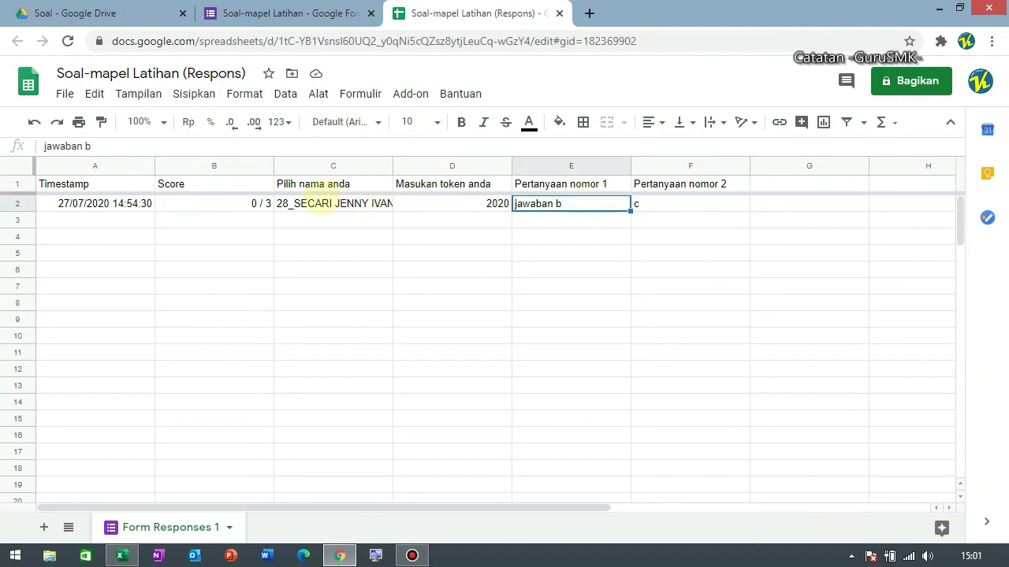
pyautogui.click(313, 188)
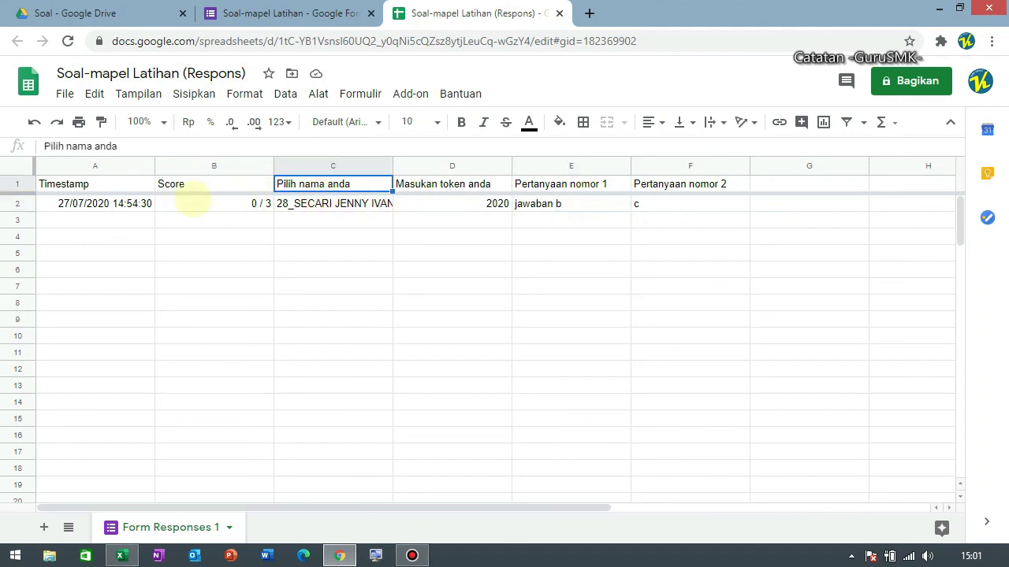
pyautogui.click(194, 200)
pyautogui.click(93, 205)
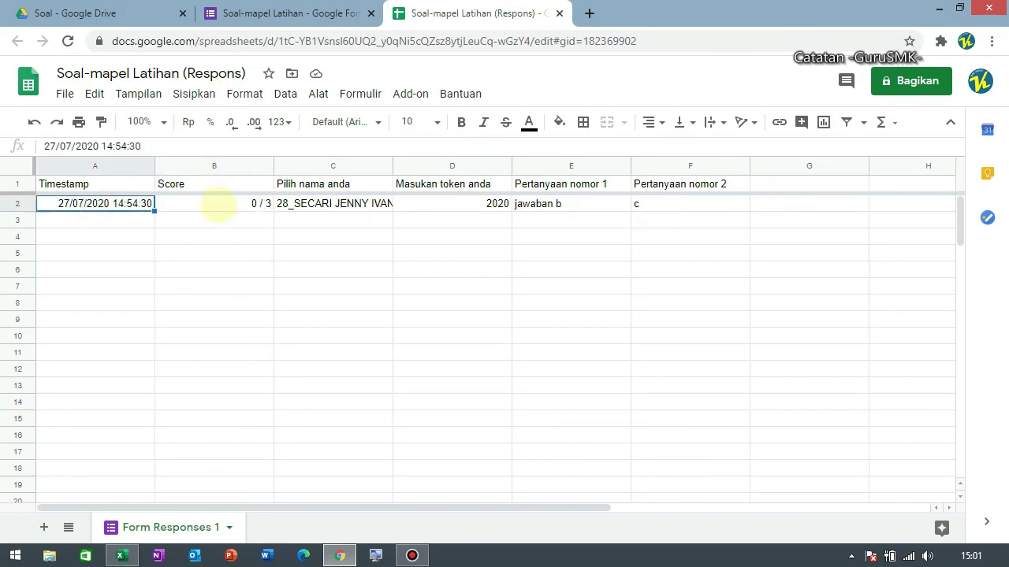
pyautogui.click(224, 201)
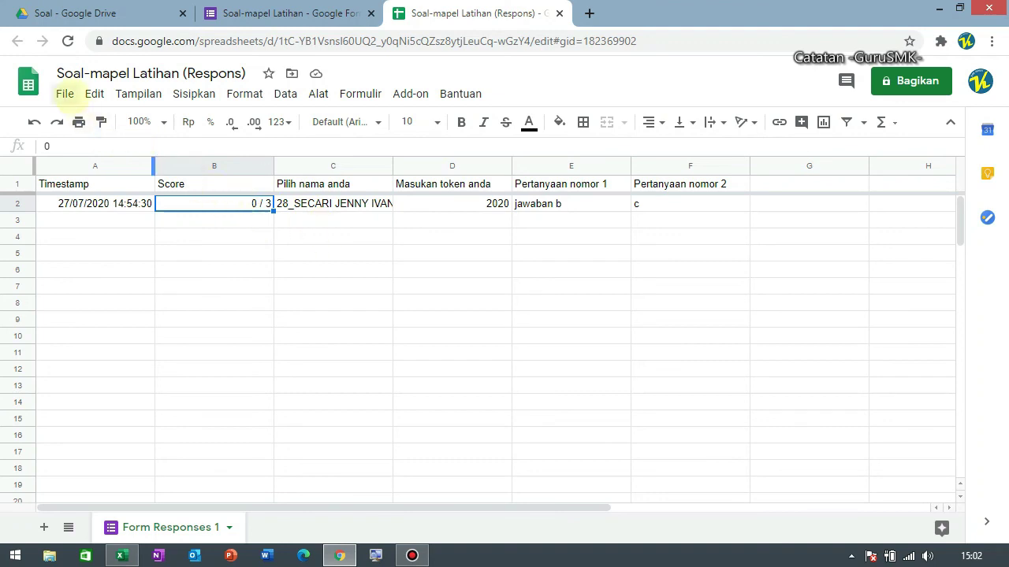
# Download the response spreadsheet as the Microsoft Excel file "Soal-mapel Latihan (Respons).xlsx" to Downloads and open it in Excel.
pyautogui.click(64, 94)
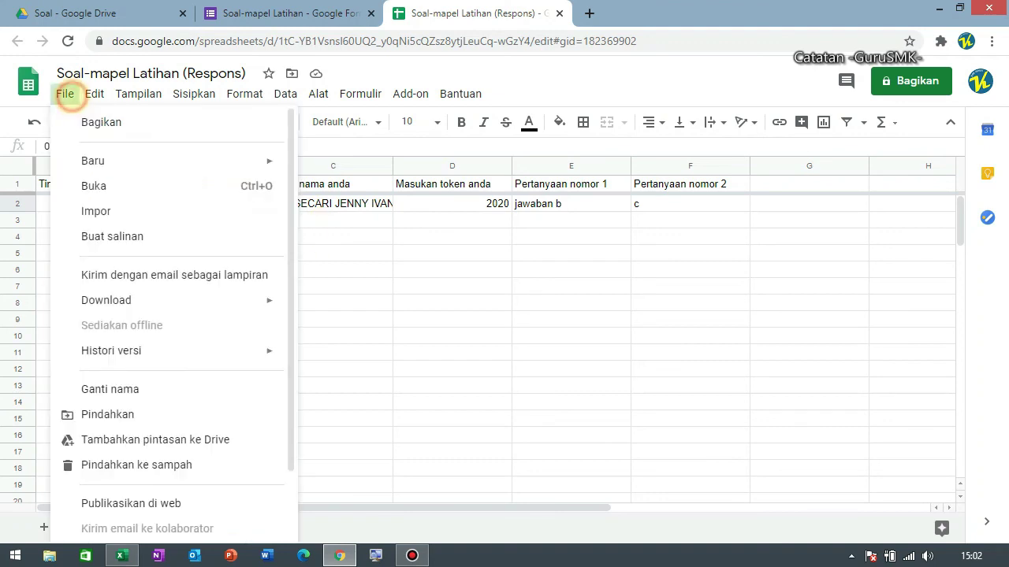
pyautogui.moveTo(132, 302)
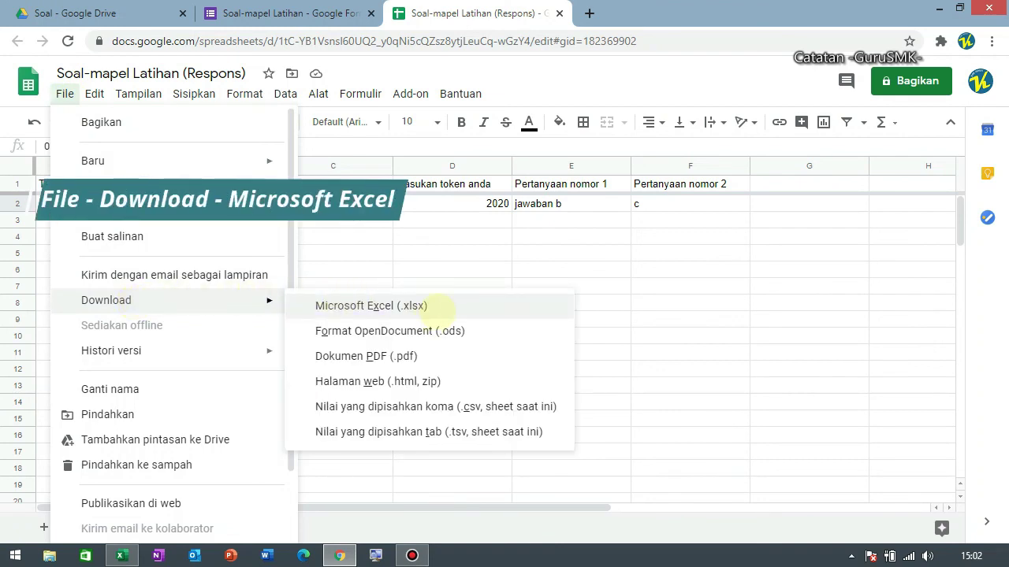
pyautogui.click(447, 309)
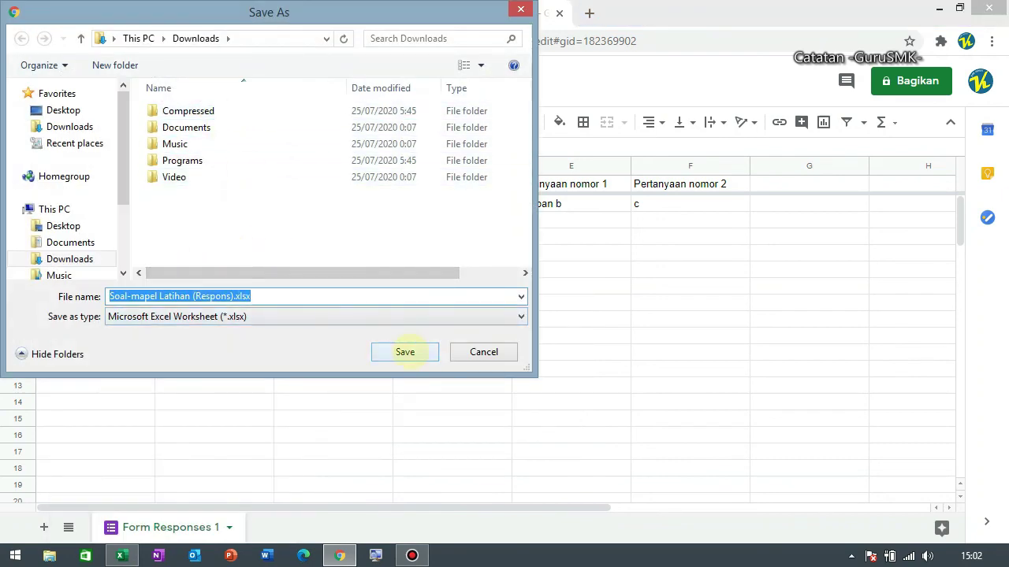
pyautogui.click(405, 353)
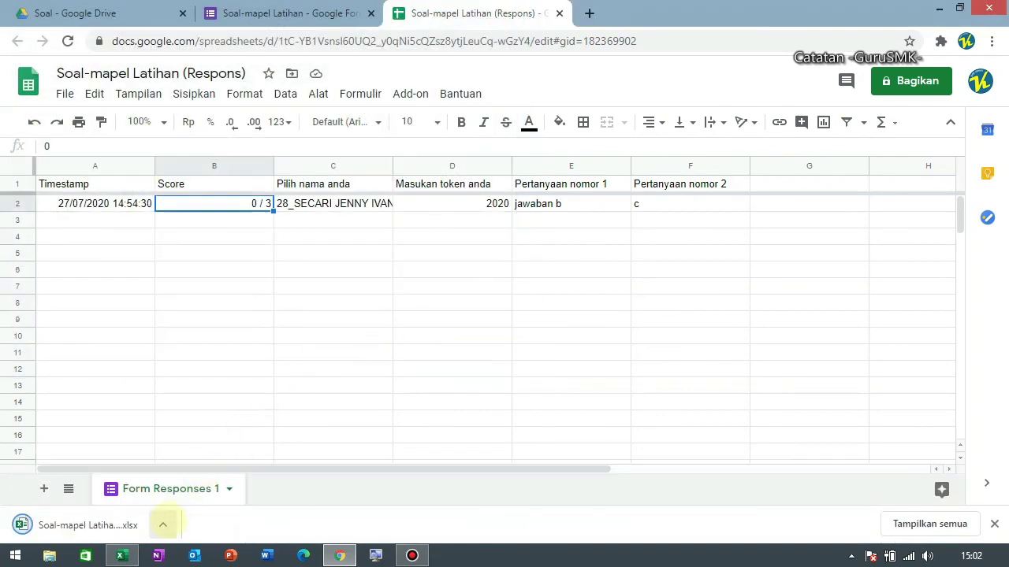
pyautogui.click(163, 525)
pyautogui.click(201, 423)
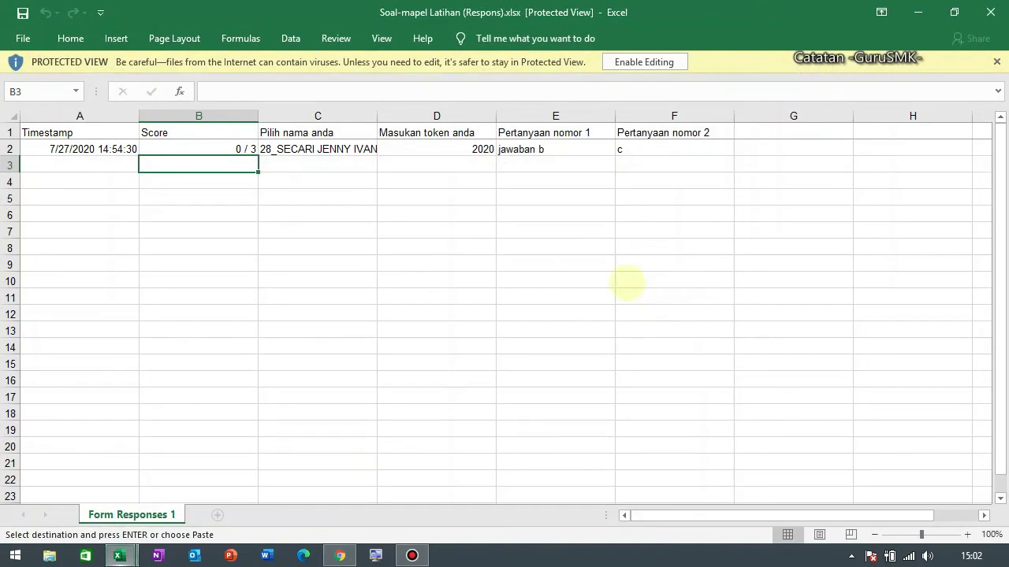
# Enable editing for the downloaded response workbook, check the submitted entry's score cell, and close the workbook.
pyautogui.click(426, 198)
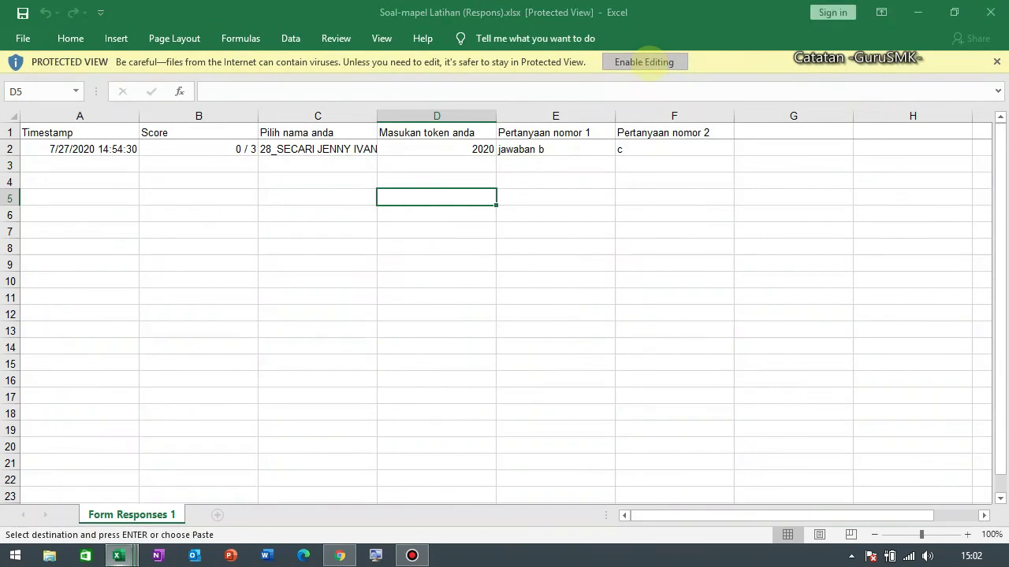
pyautogui.click(644, 61)
pyautogui.click(229, 247)
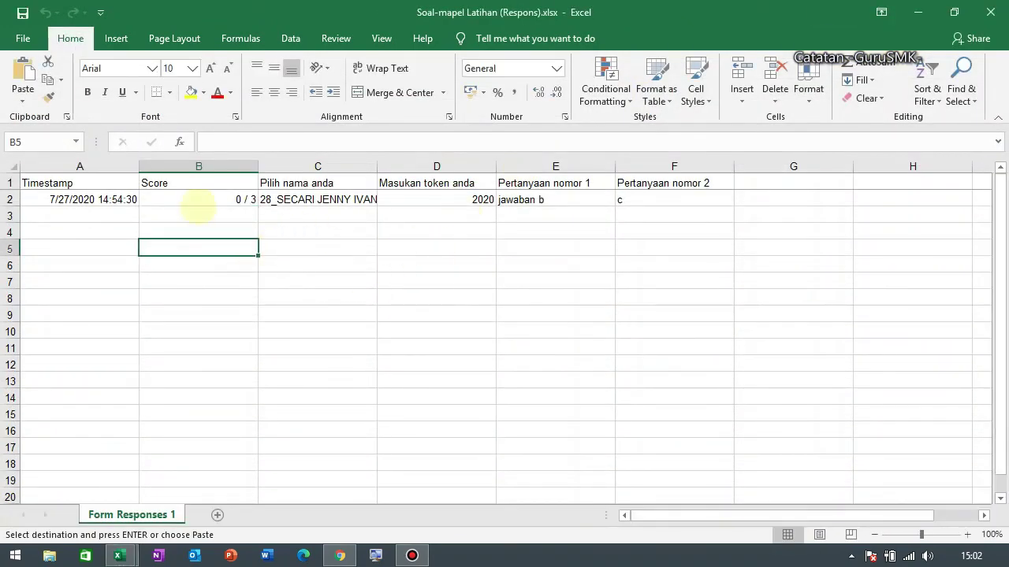
pyautogui.click(213, 202)
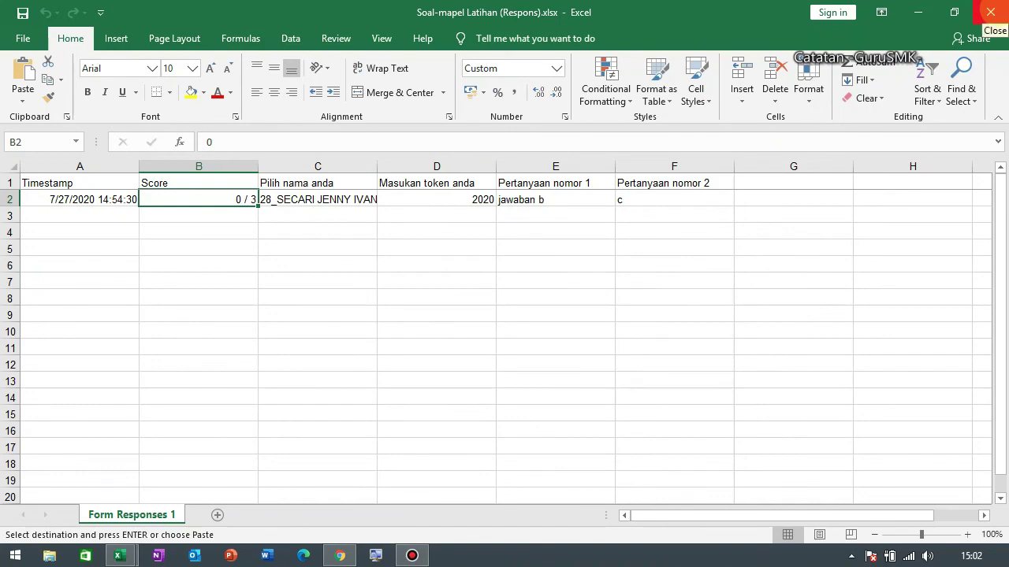
pyautogui.click(990, 12)
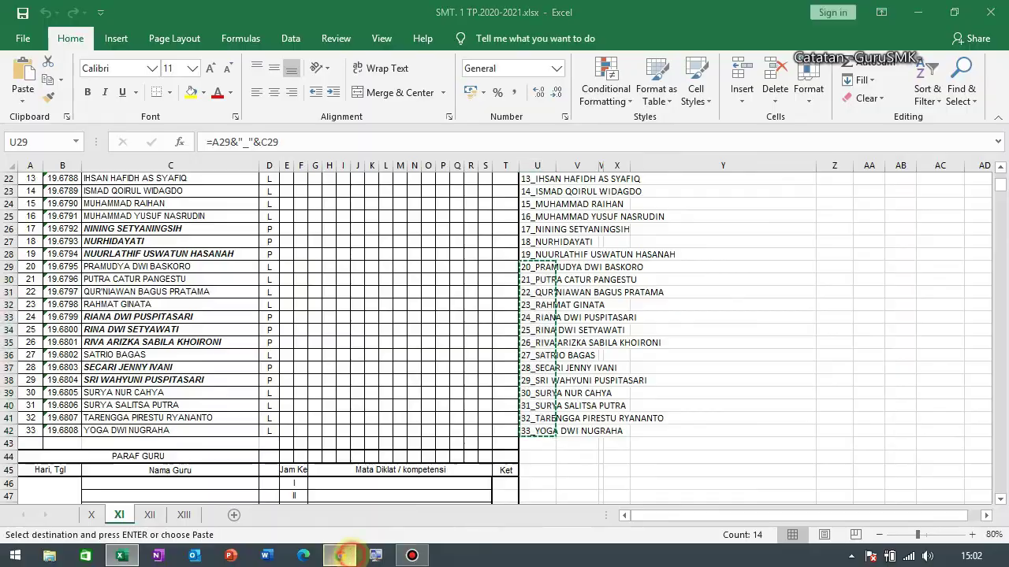
# Switch to the "Soal-mapel Latihan (Respons)" spreadsheet in Chrome and inspect the submitted entry's score cell.
pyautogui.click(339, 555)
pyautogui.click(446, 284)
pyautogui.click(315, 238)
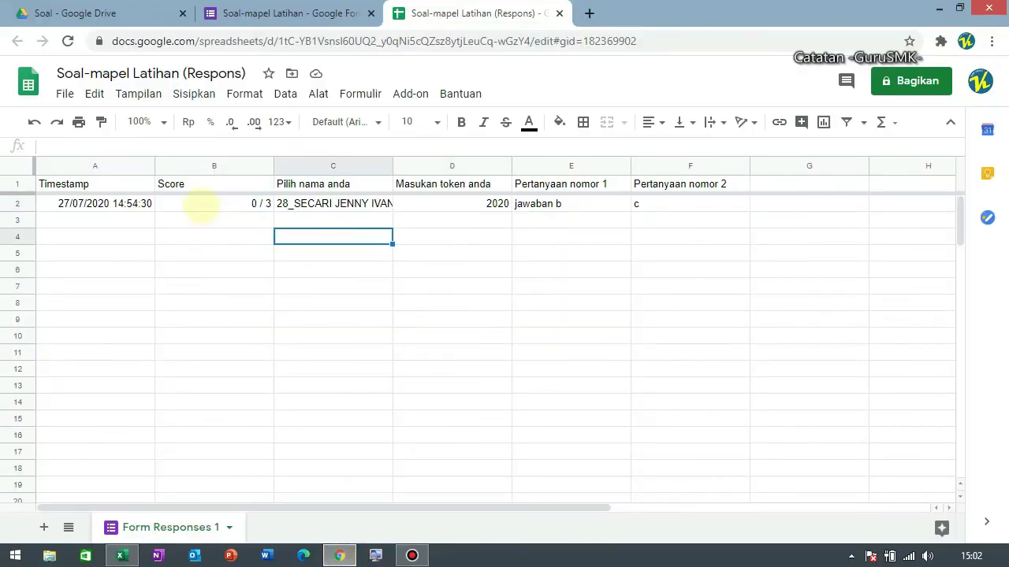
pyautogui.click(201, 205)
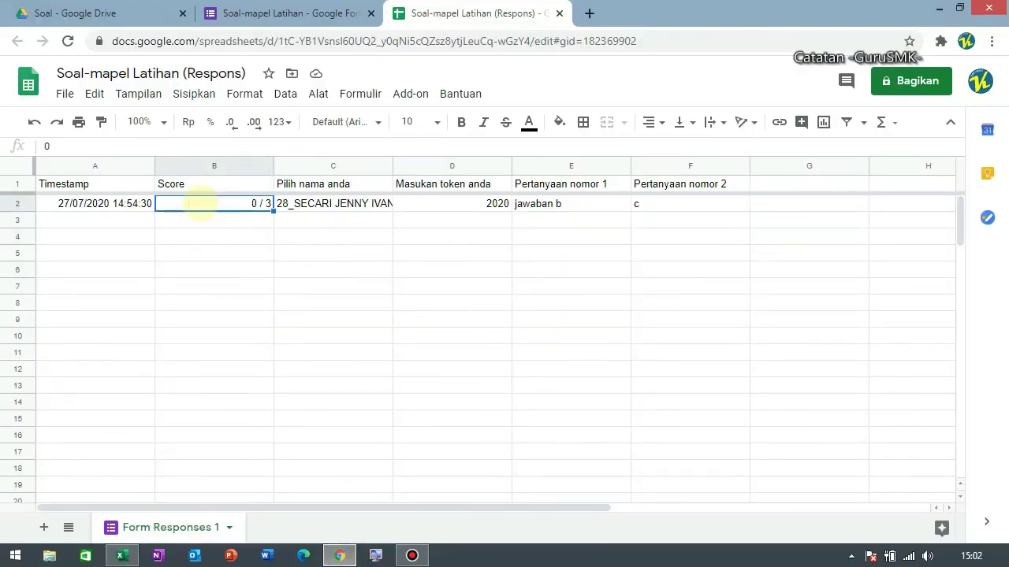